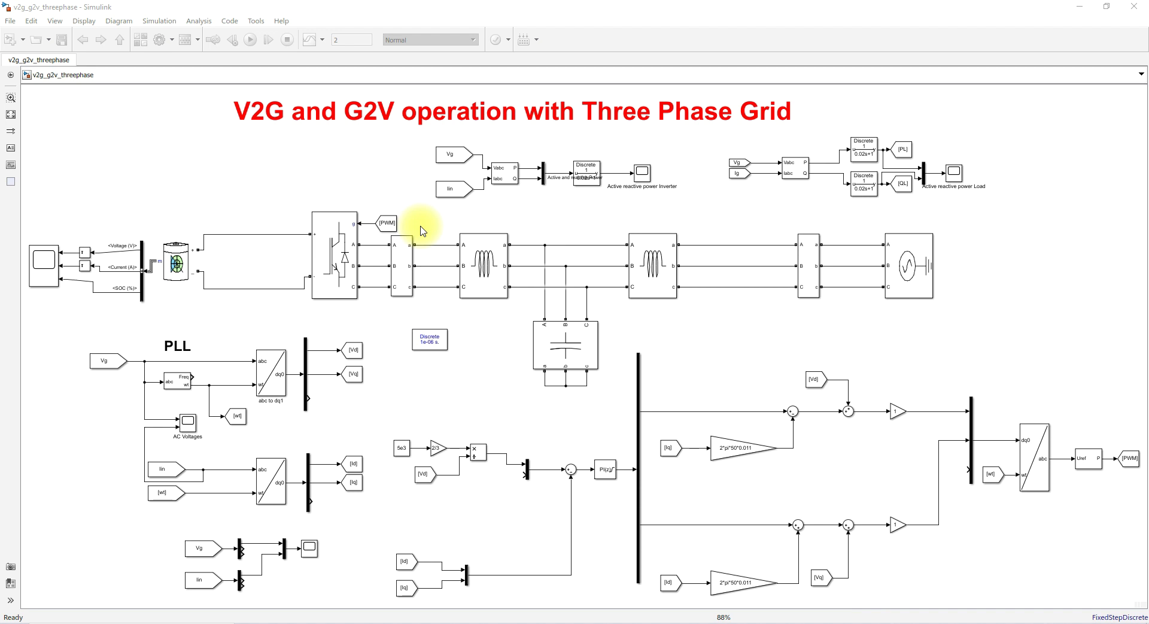
# Step: Mark the power circuit in red pen: underline the battery, inverter, grid source and grid-side measurement block, and circle the LCL filter
pyautogui.press('F12')
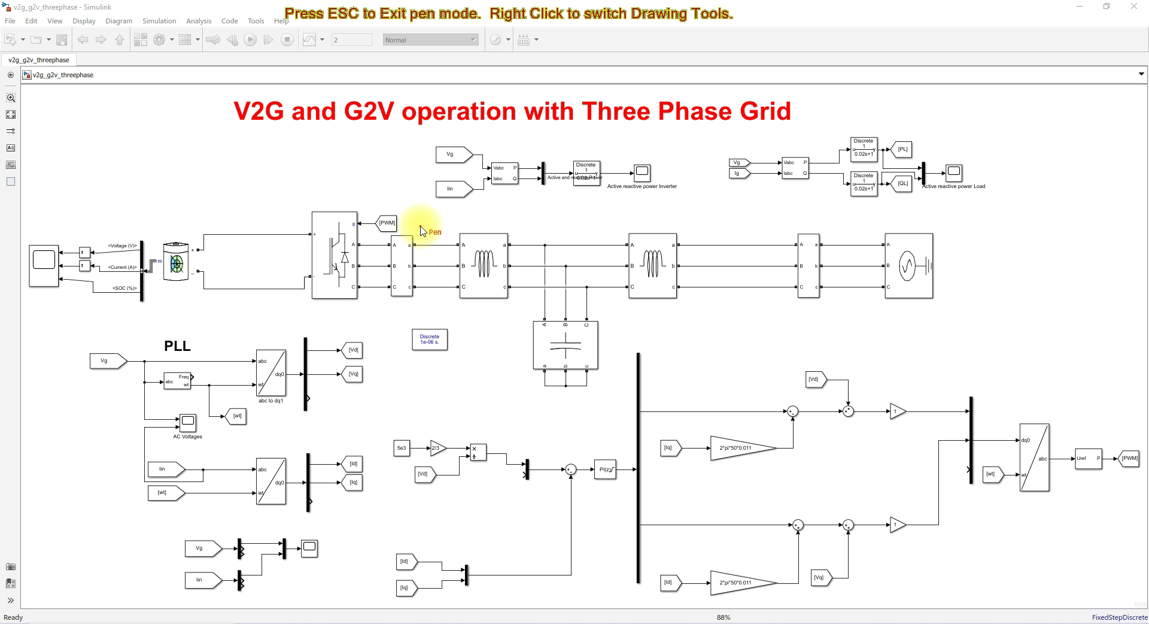
pyautogui.moveTo(176, 292); pyautogui.dragTo(156, 293)
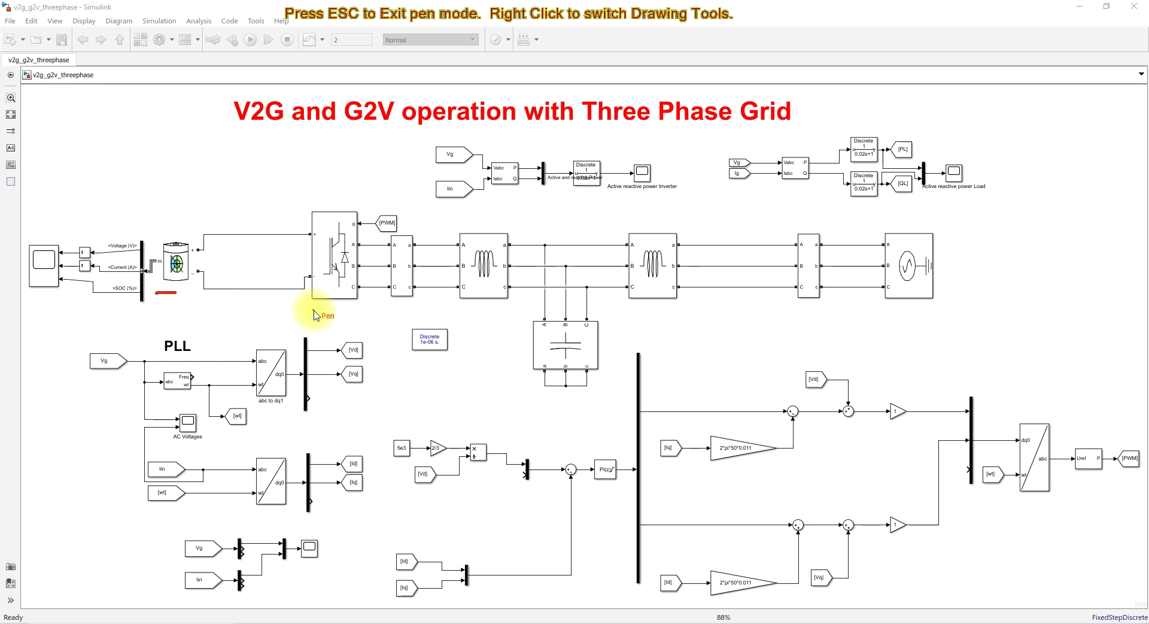
pyautogui.moveTo(302, 309); pyautogui.dragTo(373, 312)
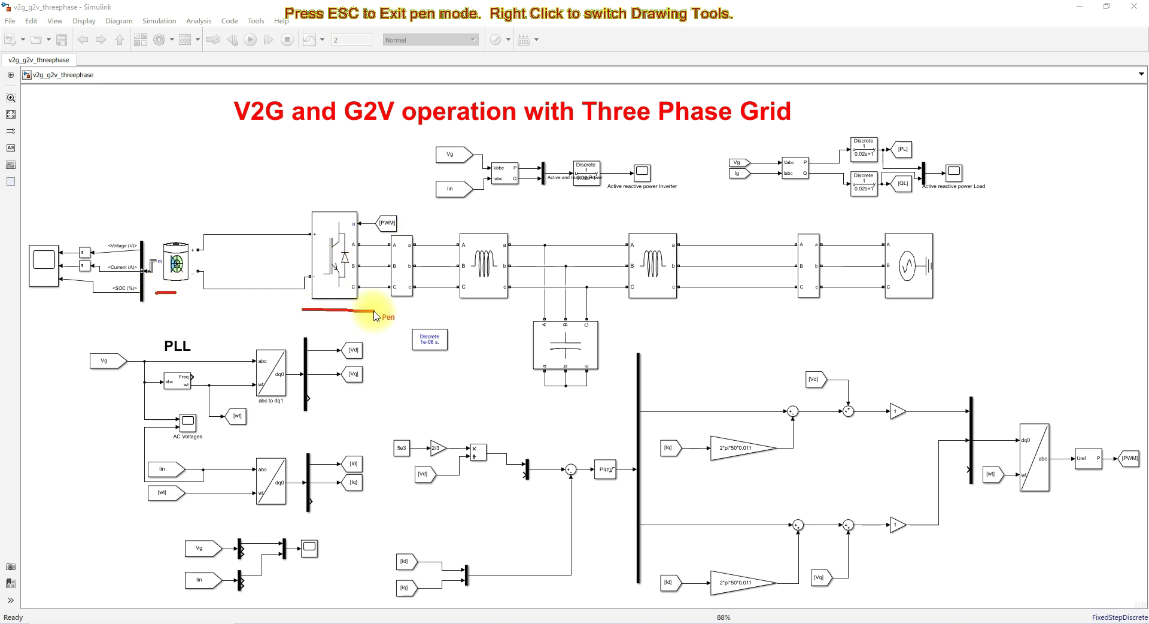
pyautogui.moveTo(485, 220)
pyautogui.mouseDown()
pyautogui.moveTo(440, 268)
pyautogui.moveTo(491, 368)
pyautogui.moveTo(546, 399)
pyautogui.moveTo(649, 365)
pyautogui.moveTo(688, 324)
pyautogui.moveTo(708, 249)
pyautogui.moveTo(687, 227)
pyautogui.moveTo(500, 226)
pyautogui.mouseUp()
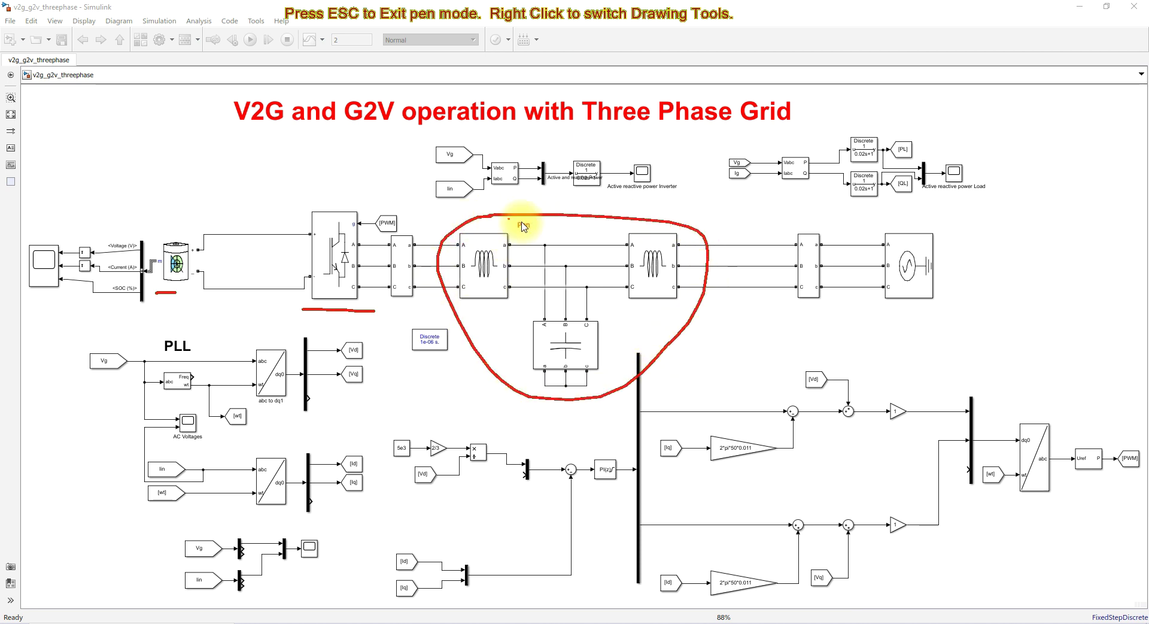
pyautogui.moveTo(832, 317); pyautogui.dragTo(939, 318)
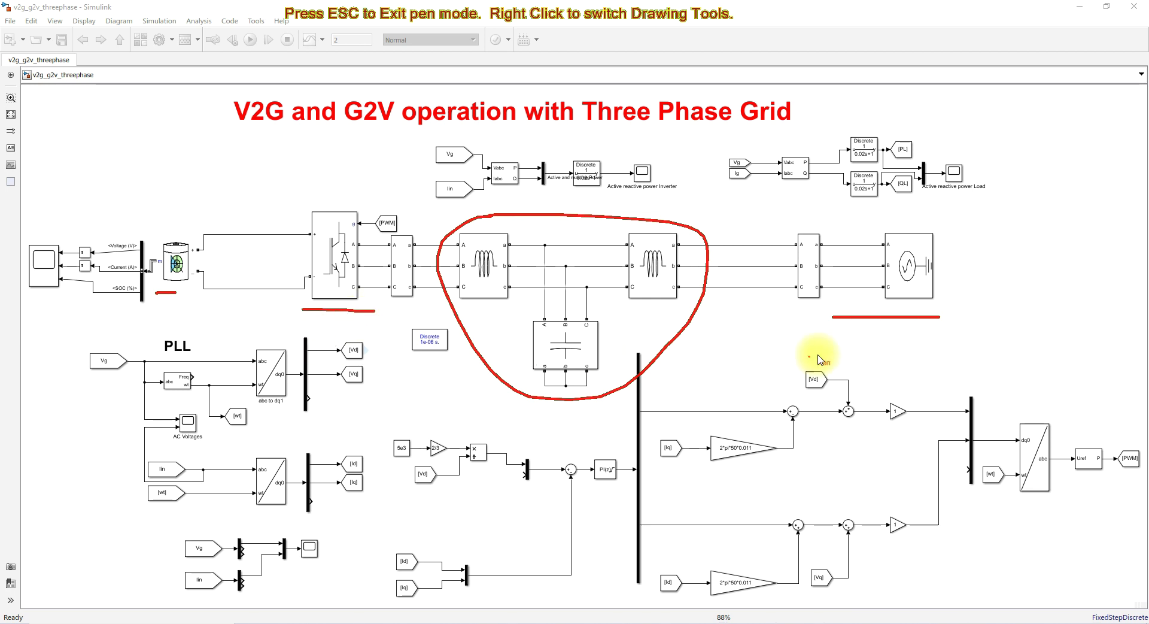
pyautogui.moveTo(798, 304); pyautogui.dragTo(821, 302)
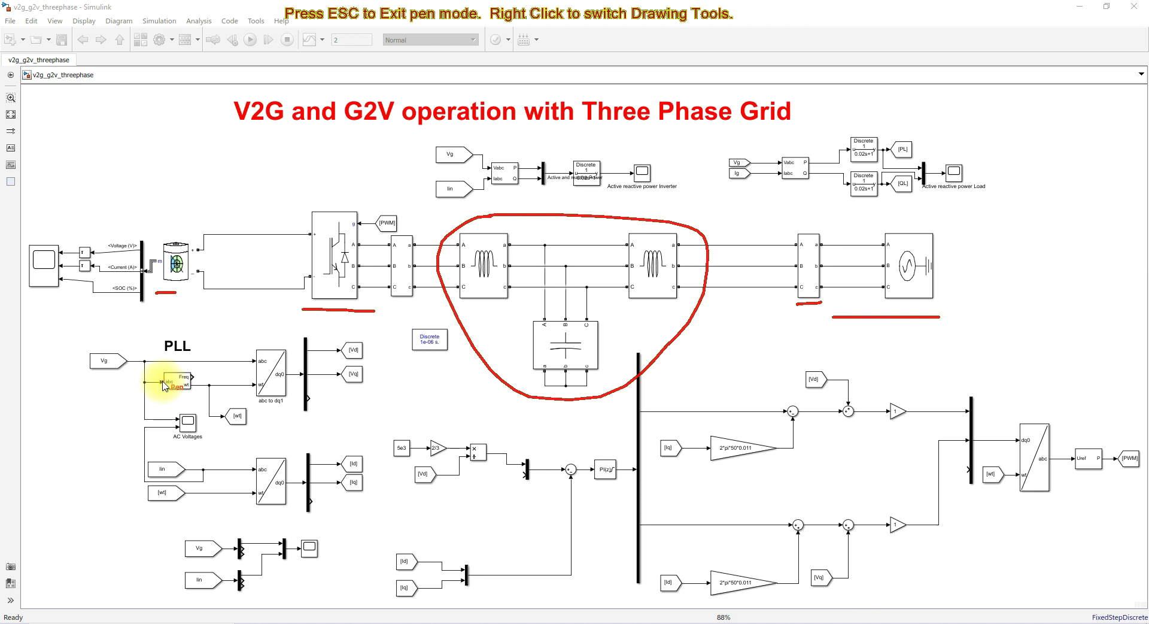
# Step: Underline the PLL's wt and Vd tags, the inverter-side measurement block and the current abc-to-dq0 transform, and clear the annotations
pyautogui.moveTo(226, 428); pyautogui.dragTo(251, 426)
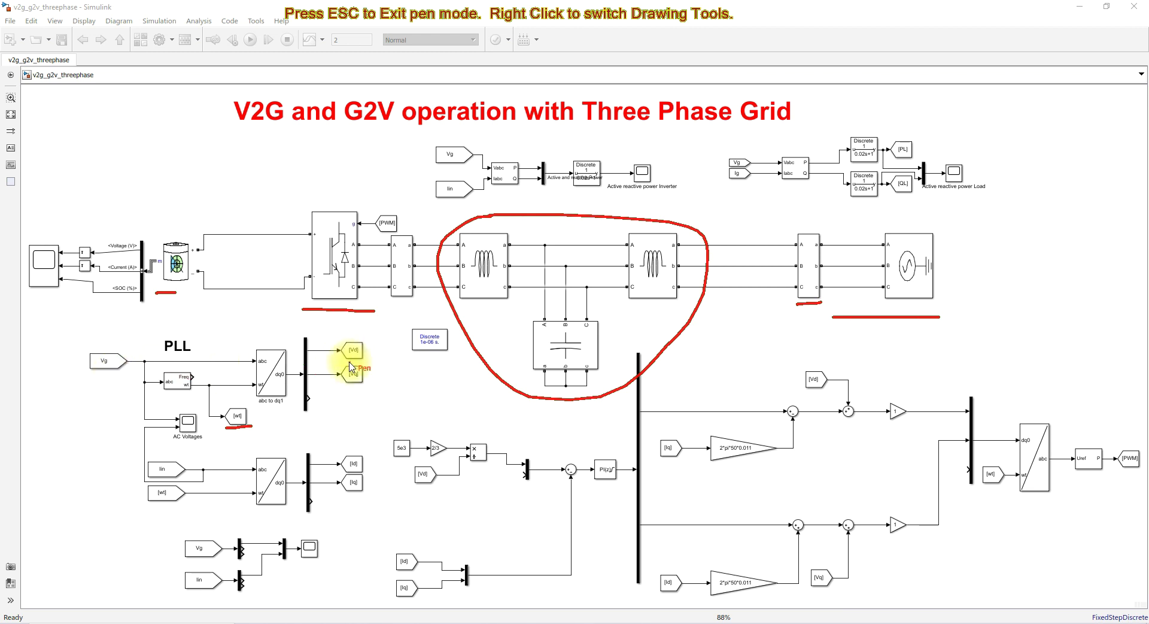
pyautogui.moveTo(344, 361); pyautogui.dragTo(364, 361)
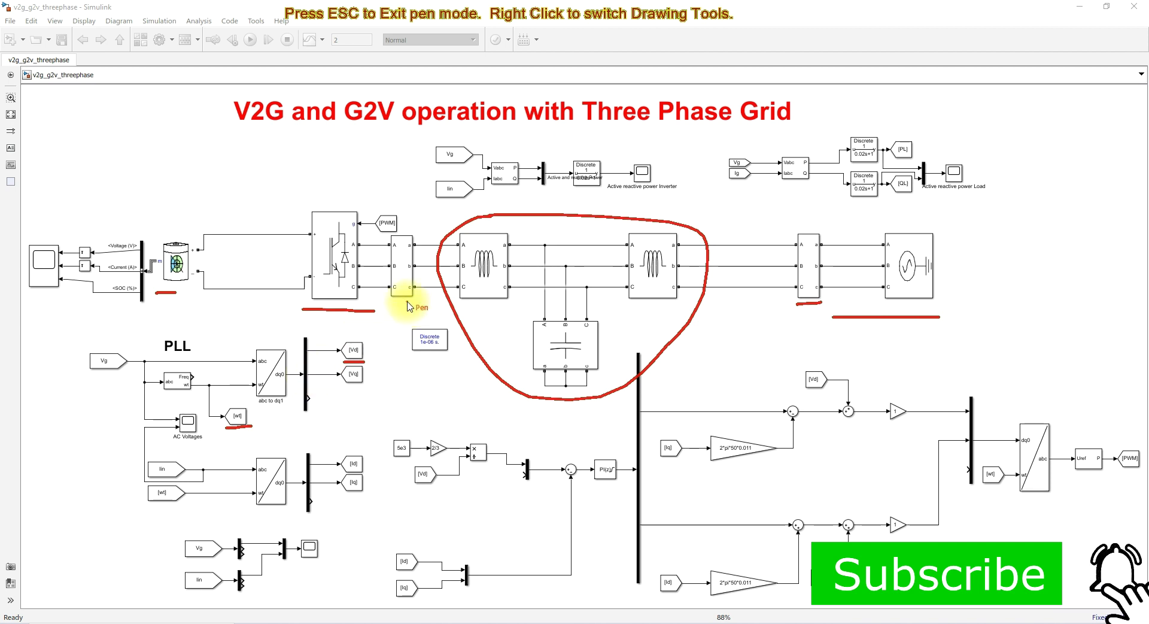
pyautogui.moveTo(390, 305); pyautogui.dragTo(426, 306)
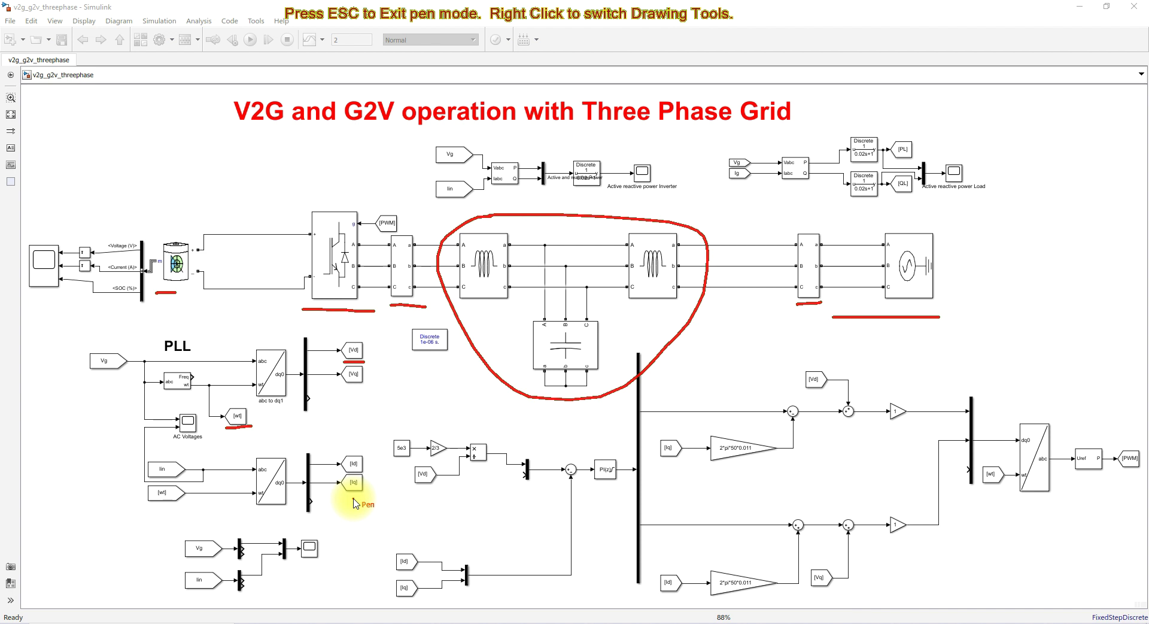
pyautogui.moveTo(249, 512); pyautogui.dragTo(288, 512)
pyautogui.press('Escape')
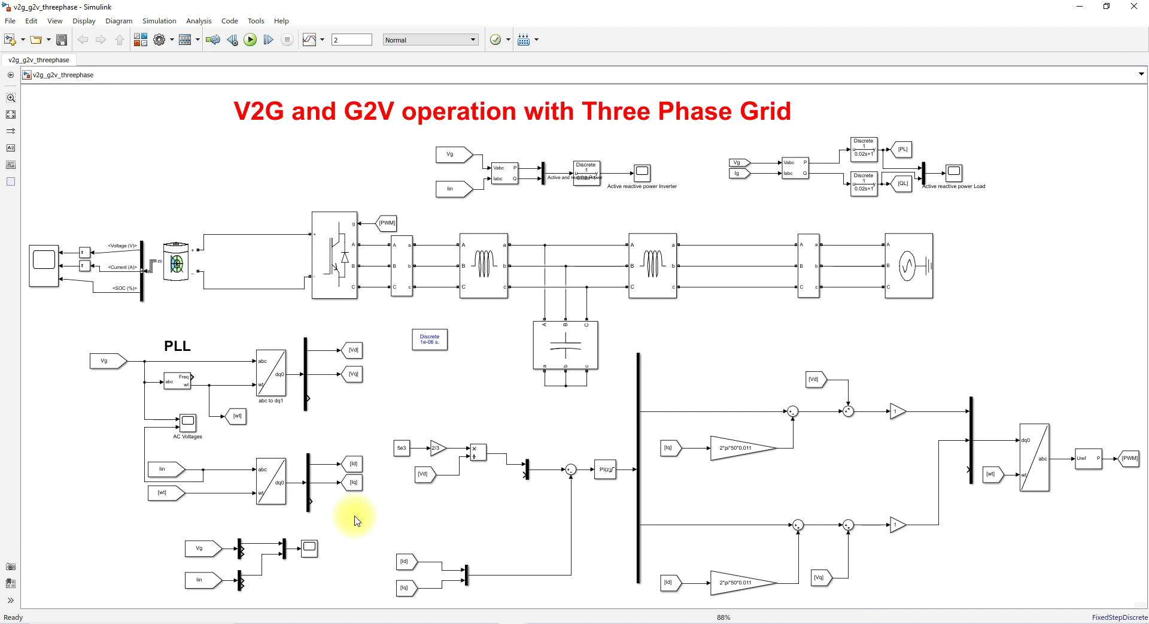
# Step: Circle the Id and Iq feedback tags, underline the inverter and its adjacent measurement block, and clear the marks
pyautogui.hotkey('ctrl', '2')
pyautogui.moveTo(397, 541)
pyautogui.mouseDown()
pyautogui.moveTo(382, 587)
pyautogui.moveTo(395, 606)
pyautogui.moveTo(429, 605)
pyautogui.moveTo(450, 586)
pyautogui.moveTo(444, 553)
pyautogui.moveTo(399, 543)
pyautogui.mouseUp()
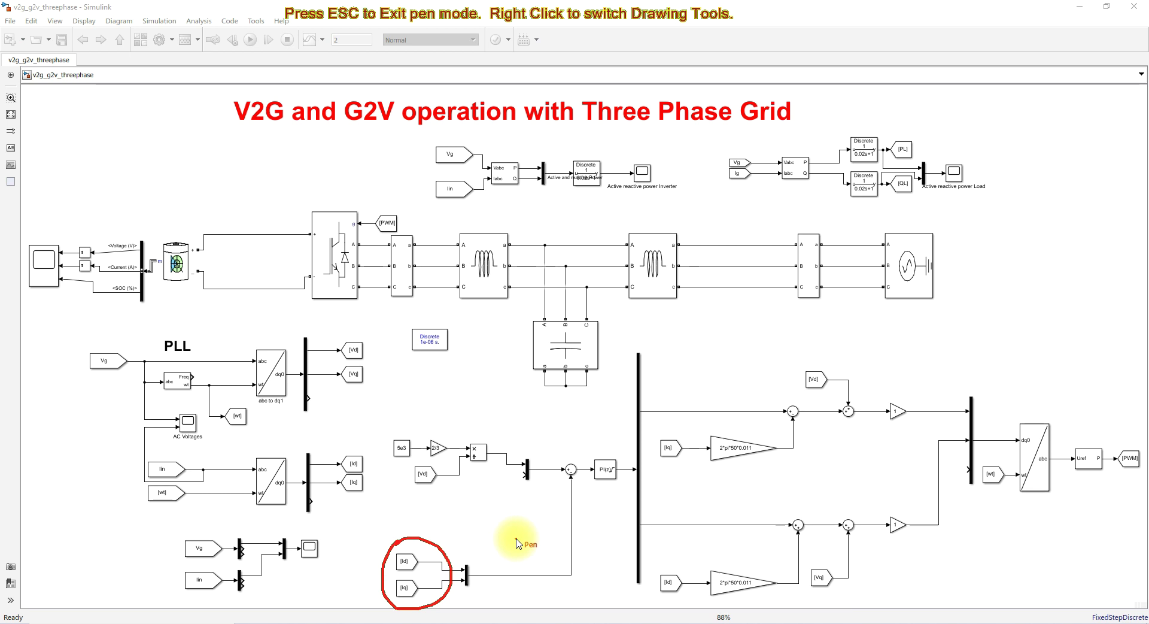
pyautogui.moveTo(366, 303)
pyautogui.mouseDown()
pyautogui.moveTo(423, 305)
pyautogui.moveTo(294, 315)
pyautogui.mouseUp()
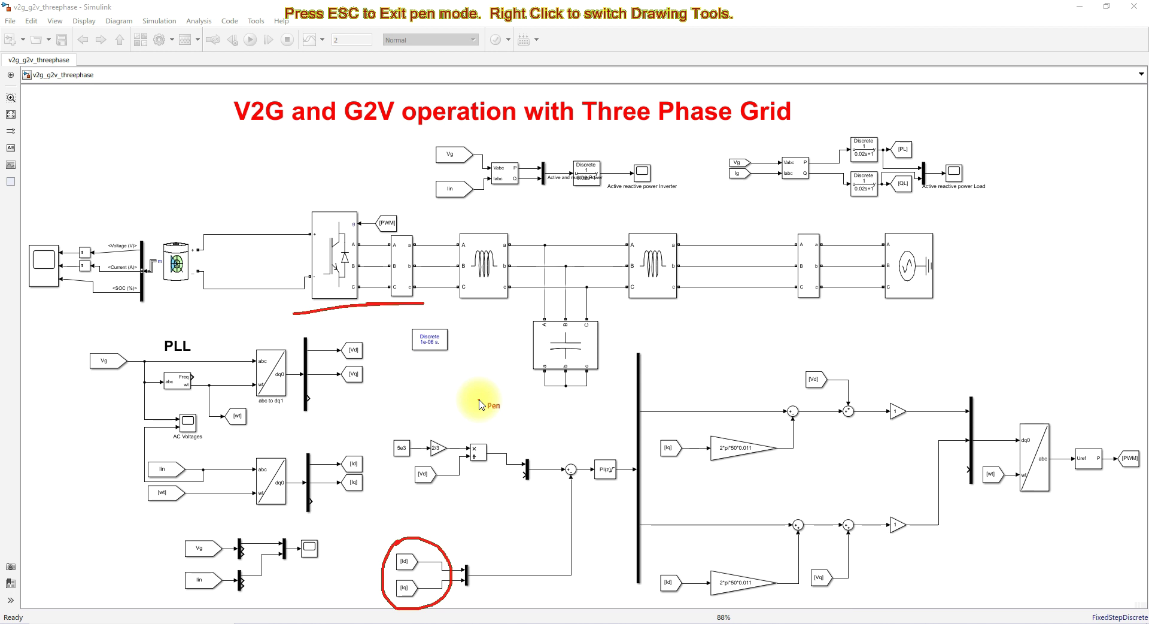
pyautogui.press('Escape')
# Step: Draw red arrows showing power flow from the battery to the grid and from the grid back to the battery
pyautogui.hotkey('ctrl', '2')
pyautogui.moveTo(218, 267)
pyautogui.mouseDown()
pyautogui.moveTo(863, 258)
pyautogui.moveTo(856, 249)
pyautogui.moveTo(862, 264)
pyautogui.mouseUp()
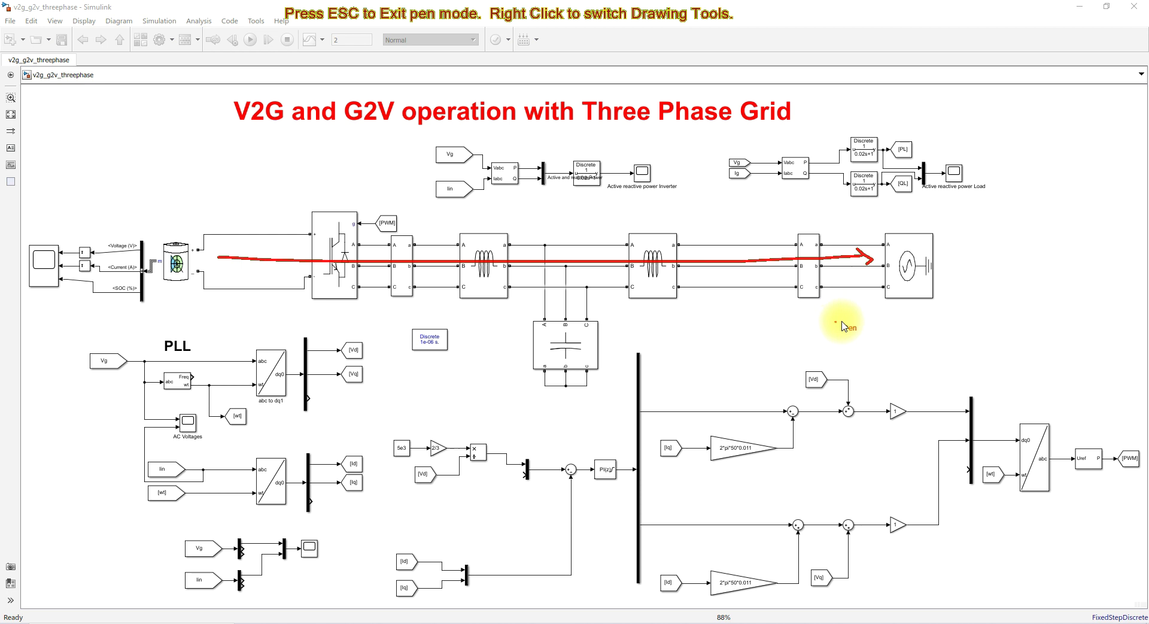
pyautogui.moveTo(877, 302)
pyautogui.mouseDown()
pyautogui.moveTo(717, 309)
pyautogui.moveTo(223, 279)
pyautogui.moveTo(243, 310)
pyautogui.mouseUp()
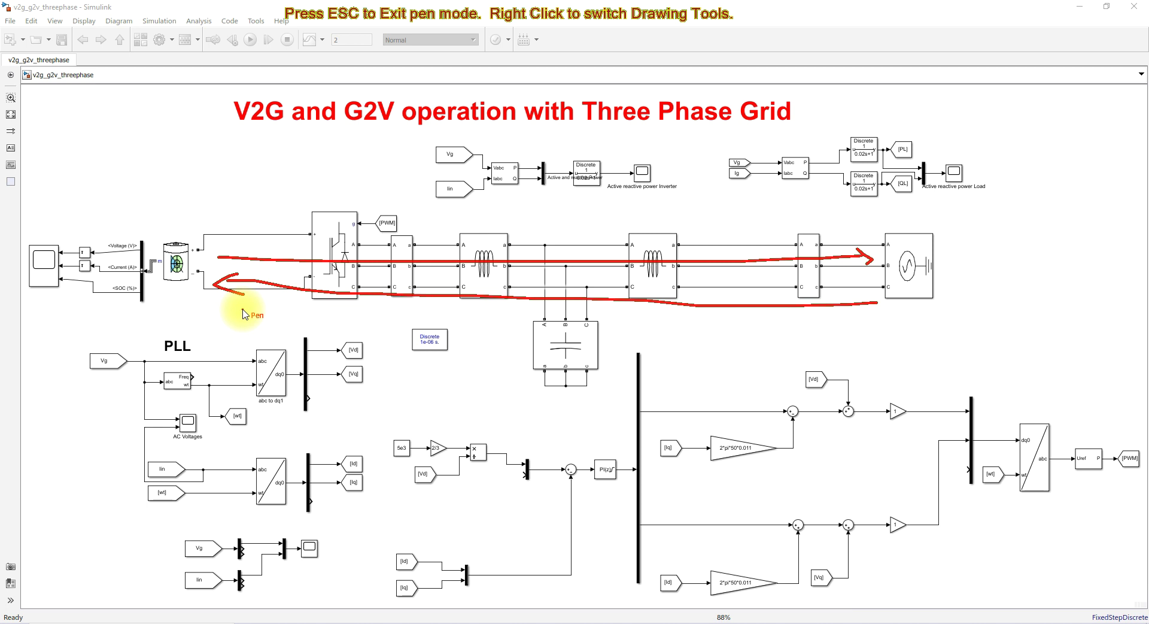
pyautogui.press('Escape')
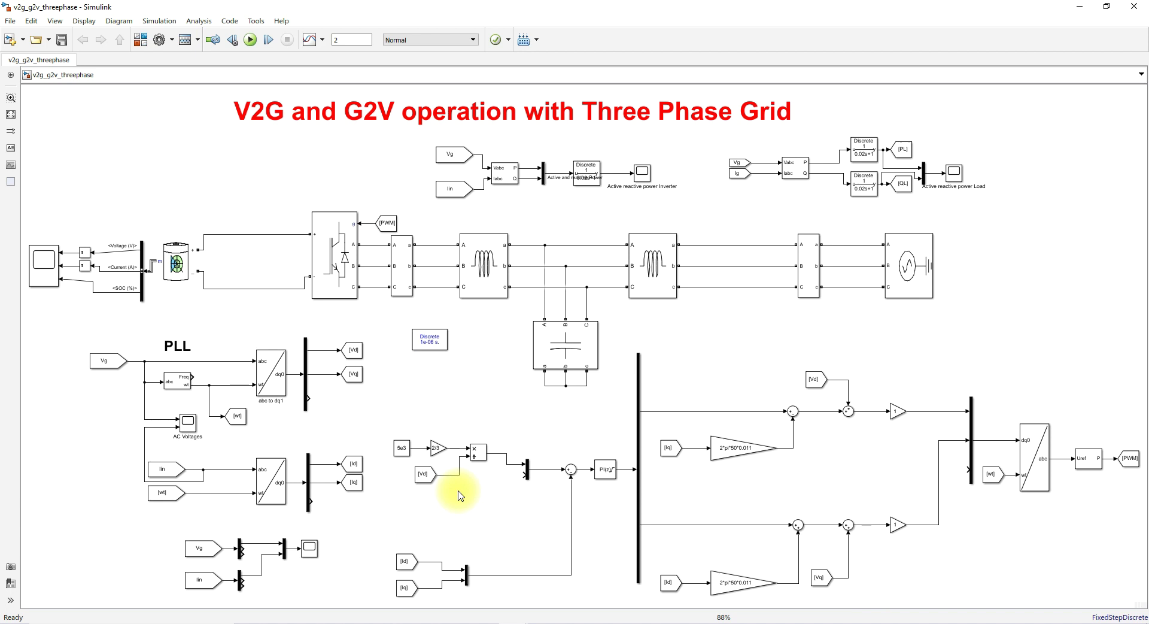
# Step: Circle the 5e3 power reference and the current-reference calculation around it, adding arrows at the reference and its output
pyautogui.press('F9')
pyautogui.moveTo(400, 425)
pyautogui.mouseDown()
pyautogui.moveTo(380, 443)
pyautogui.moveTo(382, 460)
pyautogui.moveTo(408, 469)
pyautogui.moveTo(416, 442)
pyautogui.moveTo(385, 418)
pyautogui.moveTo(401, 441)
pyautogui.moveTo(408, 430)
pyautogui.mouseUp()
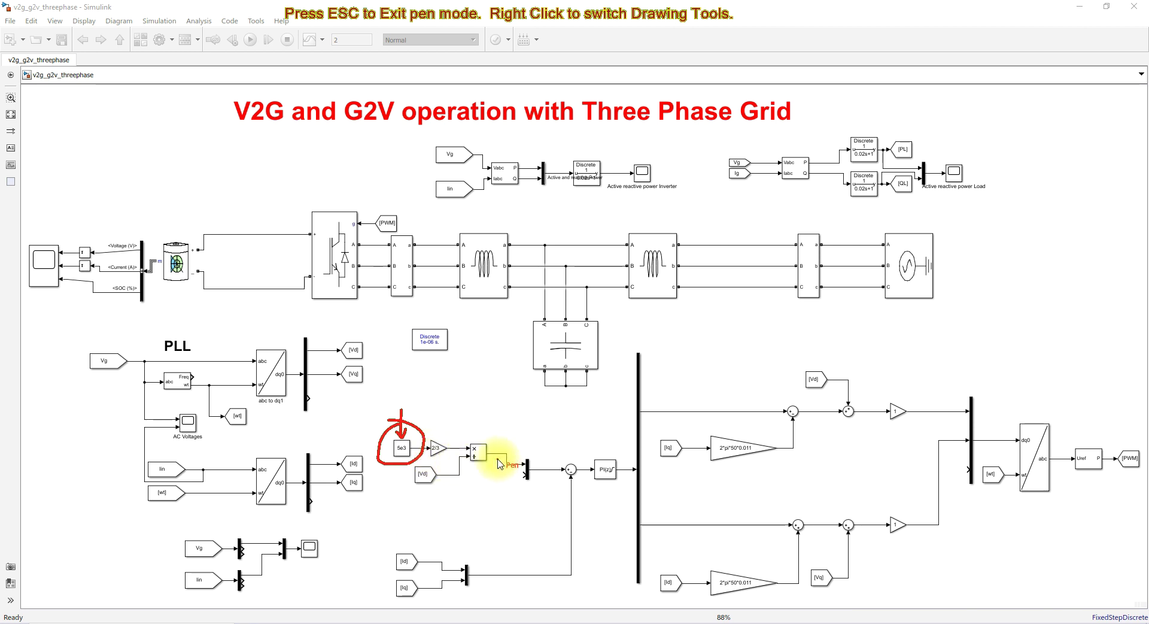
pyautogui.moveTo(497, 479)
pyautogui.mouseDown()
pyautogui.moveTo(470, 434)
pyautogui.moveTo(423, 422)
pyautogui.moveTo(367, 439)
pyautogui.moveTo(379, 479)
pyautogui.moveTo(420, 489)
pyautogui.moveTo(492, 444)
pyautogui.mouseUp()
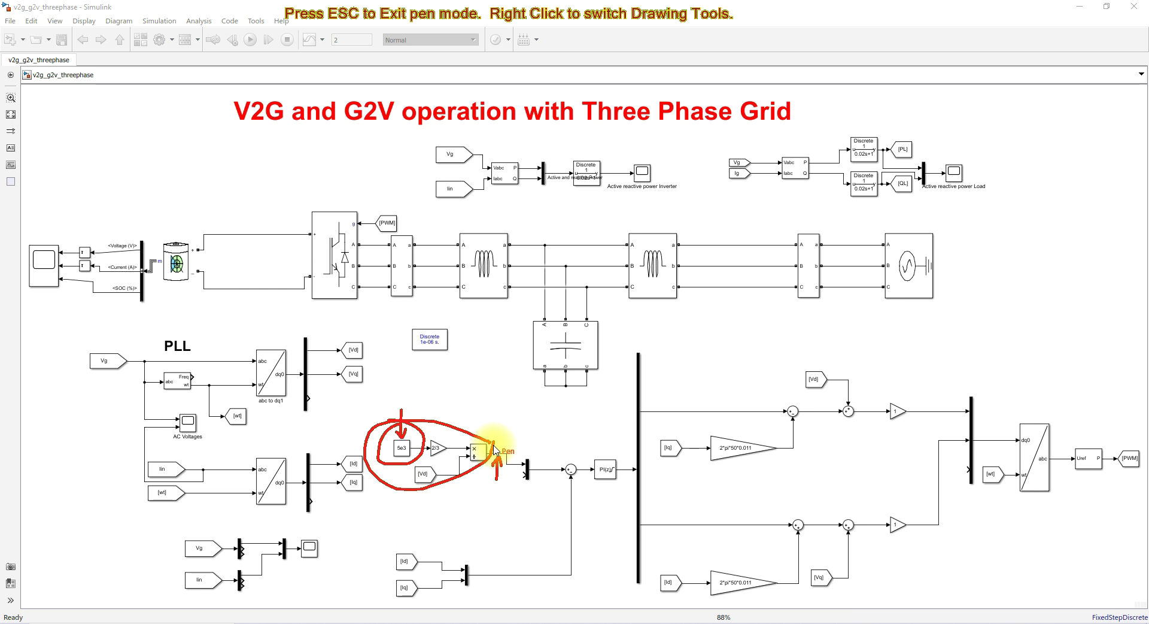
pyautogui.press('Escape')
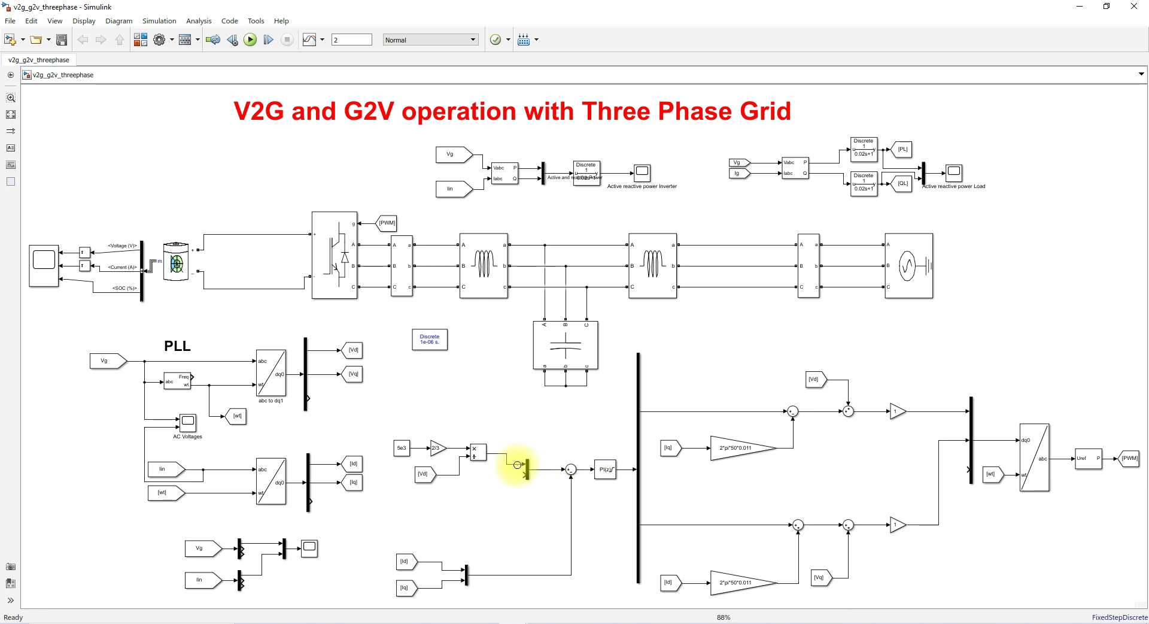
# Step: Tick the Id and Iq feedback tags and the reference mux inputs, and underline the PI controller
pyautogui.press('F9')
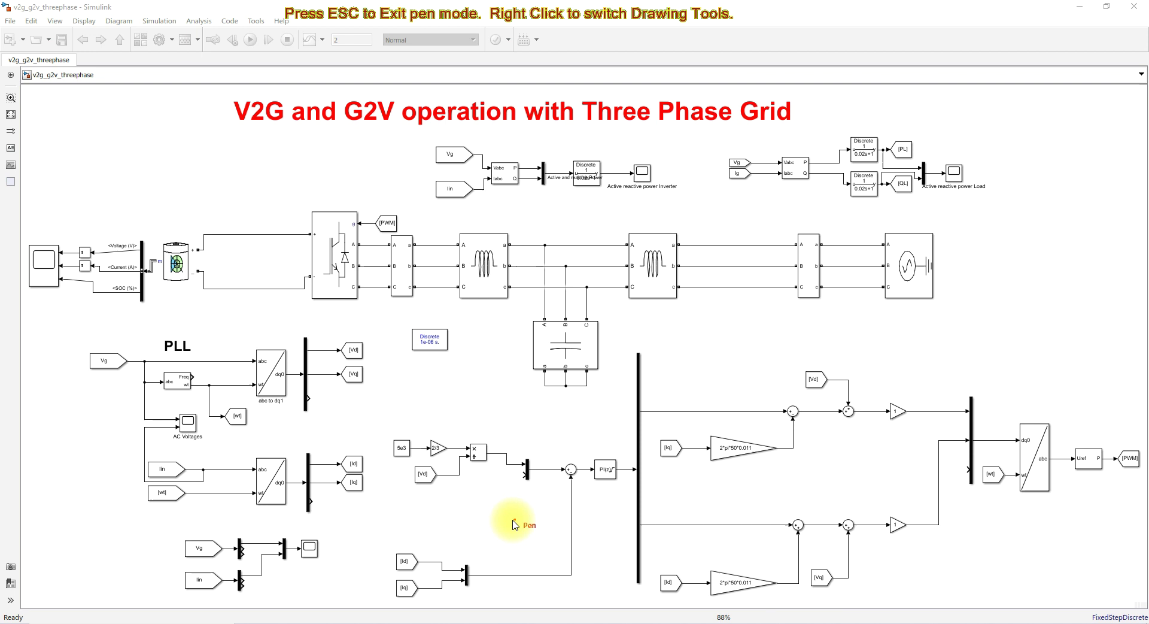
pyautogui.moveTo(382, 561)
pyautogui.mouseDown()
pyautogui.moveTo(405, 556)
pyautogui.moveTo(400, 579)
pyautogui.mouseUp()
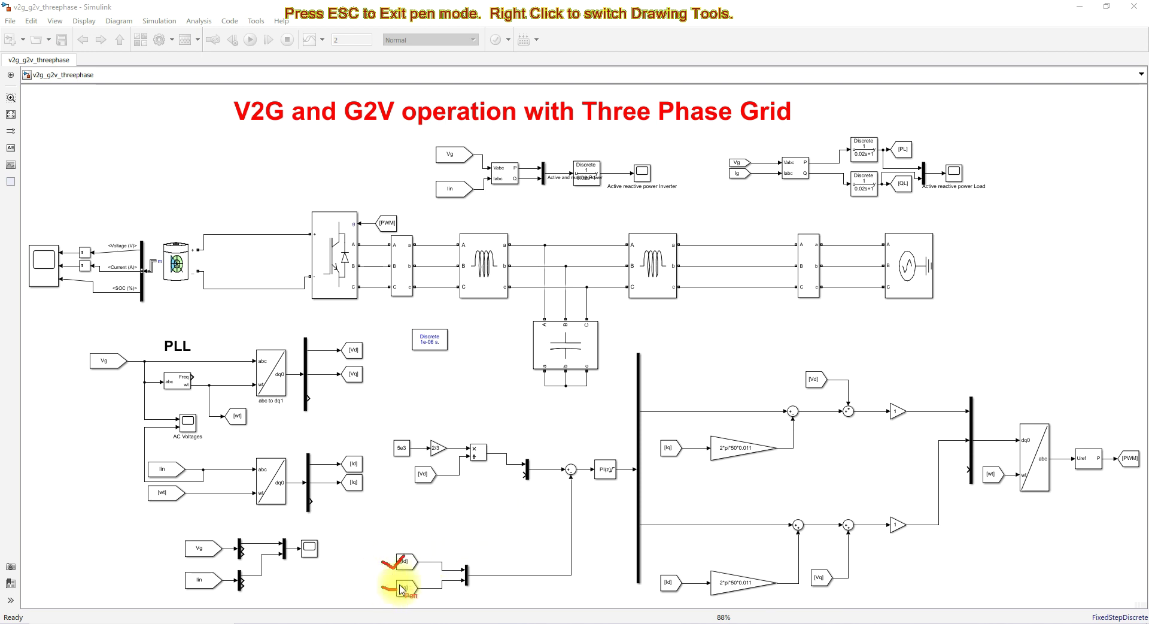
pyautogui.moveTo(509, 464)
pyautogui.mouseDown()
pyautogui.moveTo(528, 452)
pyautogui.moveTo(532, 469)
pyautogui.mouseUp()
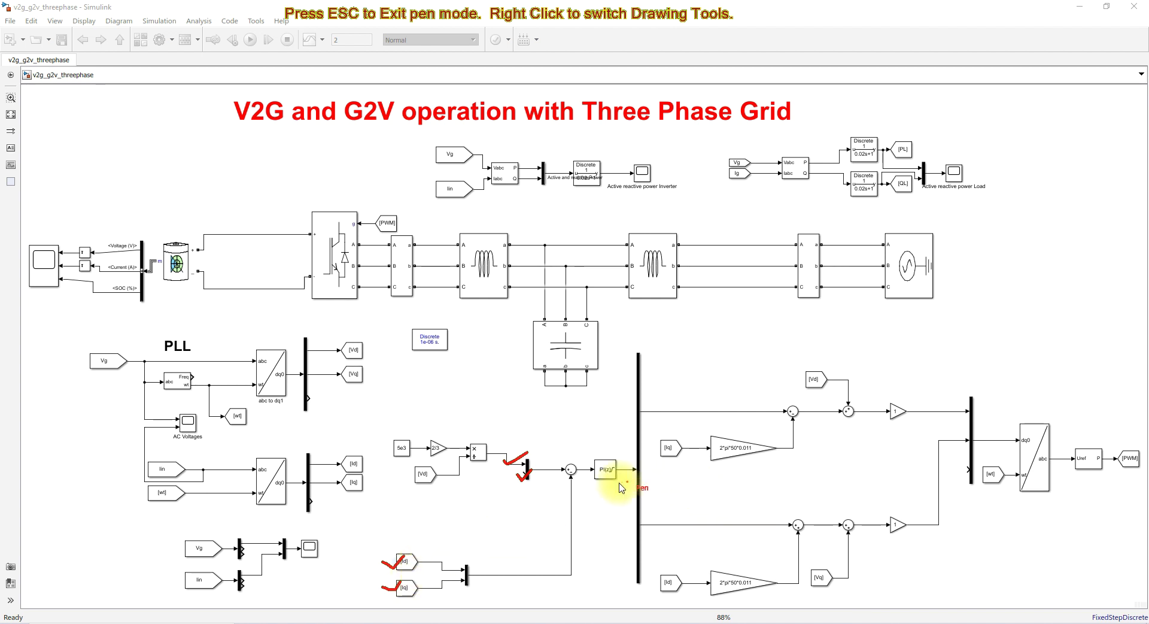
pyautogui.moveTo(579, 484); pyautogui.dragTo(632, 488)
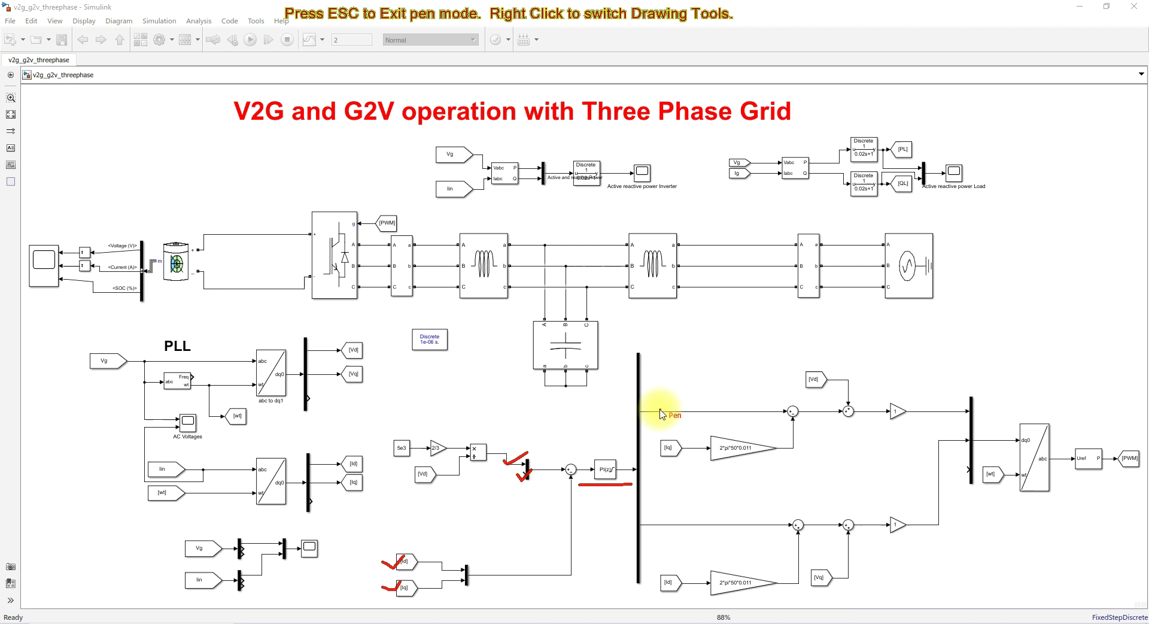
# Step: Tick both PI controller demux outputs, circle the upper and lower decoupling branches, and clear the annotations
pyautogui.moveTo(650, 412); pyautogui.dragTo(671, 403)
pyautogui.moveTo(668, 524); pyautogui.dragTo(690, 523)
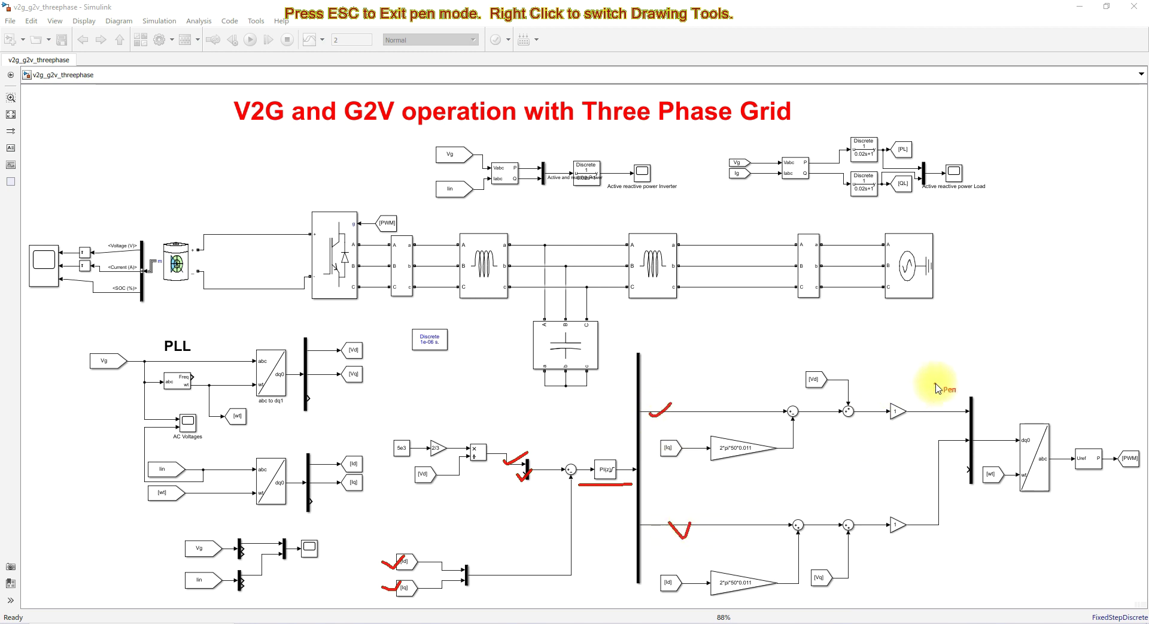
pyautogui.moveTo(937, 382)
pyautogui.mouseDown()
pyautogui.moveTo(780, 366)
pyautogui.moveTo(655, 439)
pyautogui.moveTo(651, 459)
pyautogui.moveTo(691, 480)
pyautogui.moveTo(783, 477)
pyautogui.moveTo(829, 445)
pyautogui.moveTo(937, 421)
pyautogui.moveTo(940, 383)
pyautogui.mouseUp()
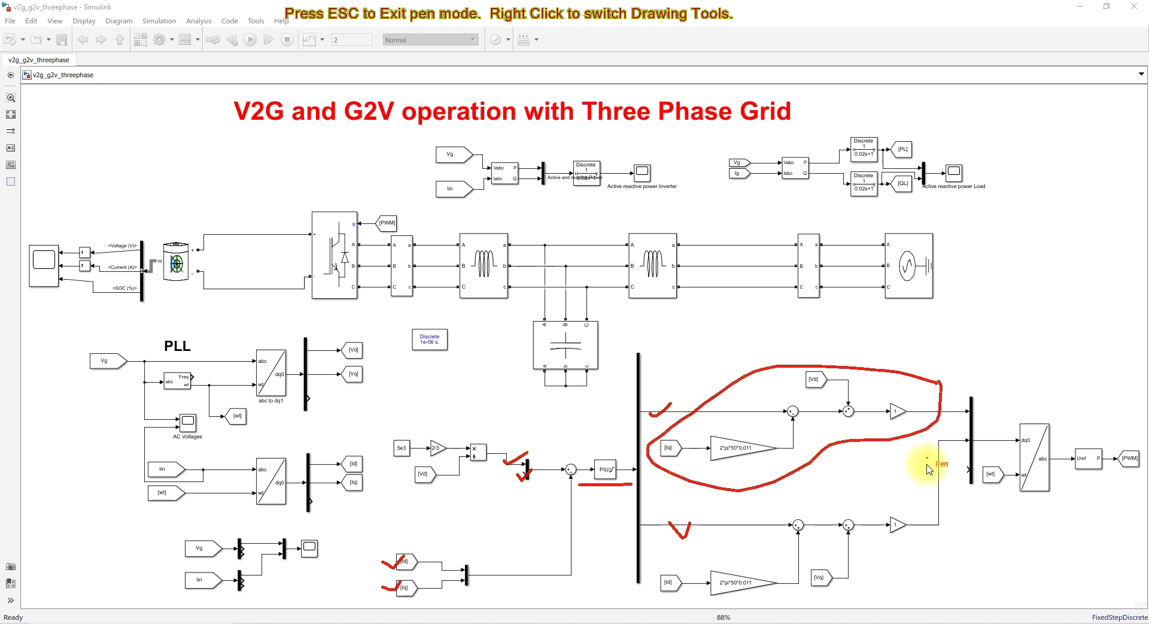
pyautogui.moveTo(921, 478)
pyautogui.mouseDown()
pyautogui.moveTo(778, 482)
pyautogui.moveTo(694, 507)
pyautogui.moveTo(658, 529)
pyautogui.moveTo(643, 577)
pyautogui.moveTo(705, 613)
pyautogui.moveTo(895, 574)
pyautogui.moveTo(947, 527)
pyautogui.moveTo(936, 490)
pyautogui.moveTo(917, 473)
pyautogui.mouseUp()
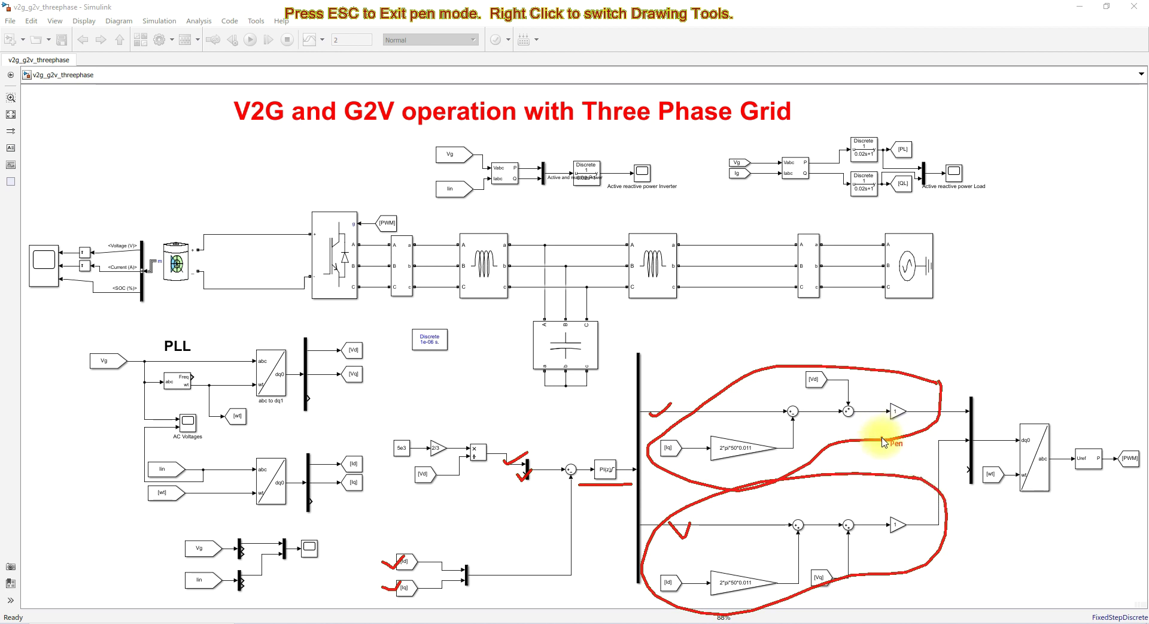
pyautogui.press('Escape')
# Step: Draw arrows to the two voltage signals entering the final mux and underline the dq0-to-abc transform block
pyautogui.hotkey('ctrl', 'F9')
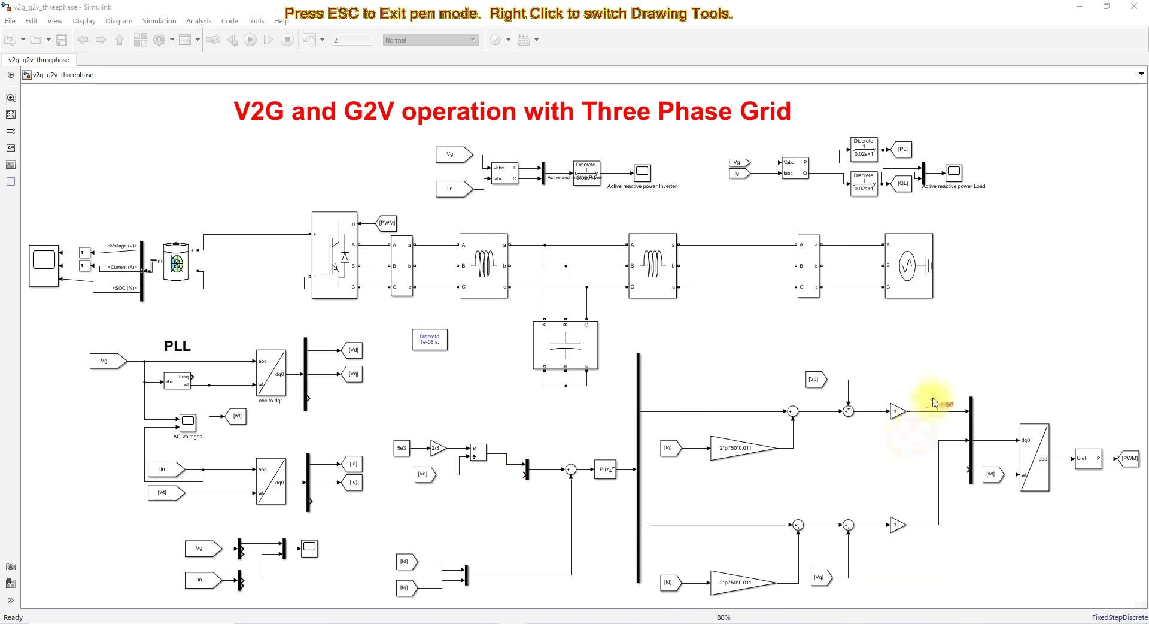
pyautogui.moveTo(934, 411); pyautogui.dragTo(942, 400)
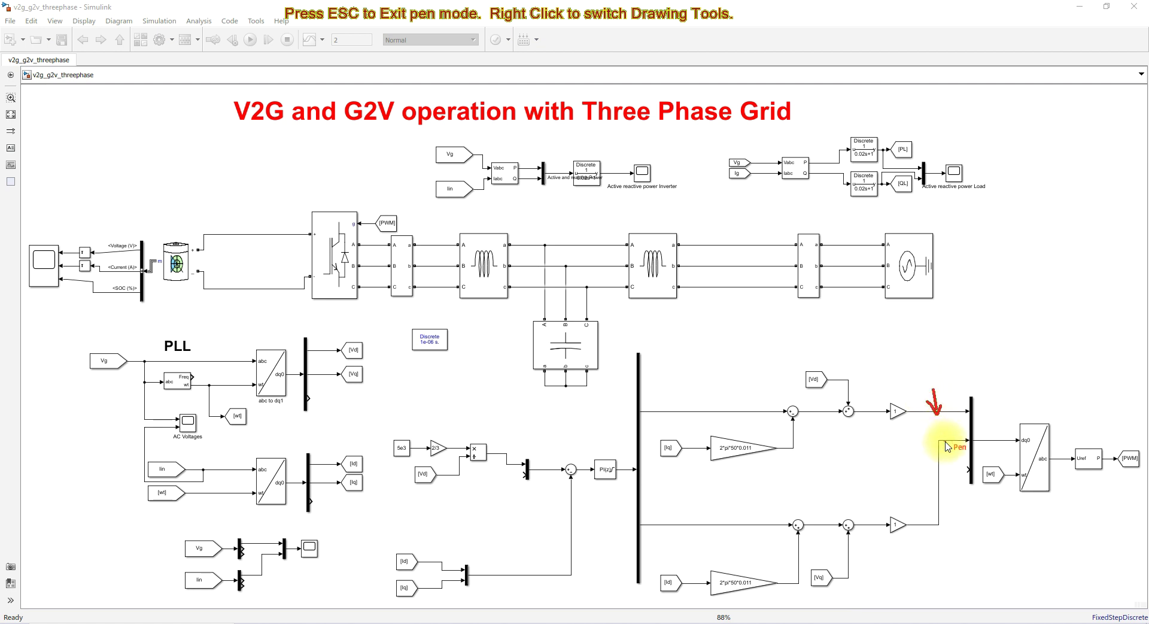
pyautogui.moveTo(948, 443)
pyautogui.mouseDown()
pyautogui.moveTo(953, 469)
pyautogui.moveTo(953, 449)
pyautogui.mouseUp()
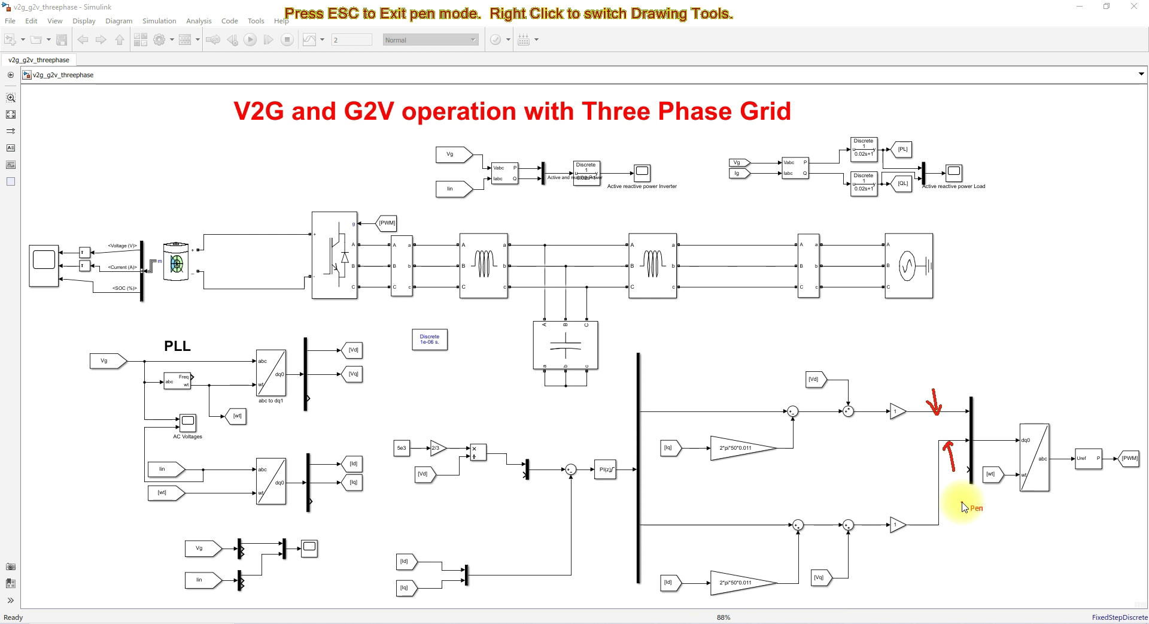
pyautogui.moveTo(1006, 497); pyautogui.dragTo(1071, 496)
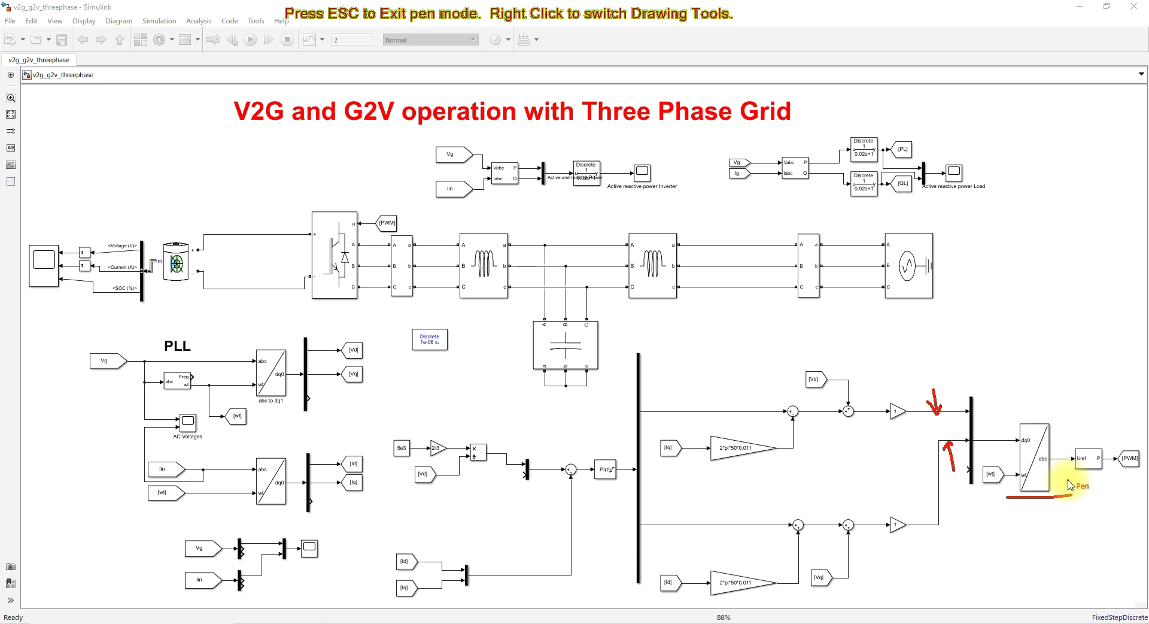
pyautogui.press('Escape')
# Step: Highlight the abc reference line feeding the PWM generator and select the PWM Generator (2-Level) block
pyautogui.click(1061, 459)
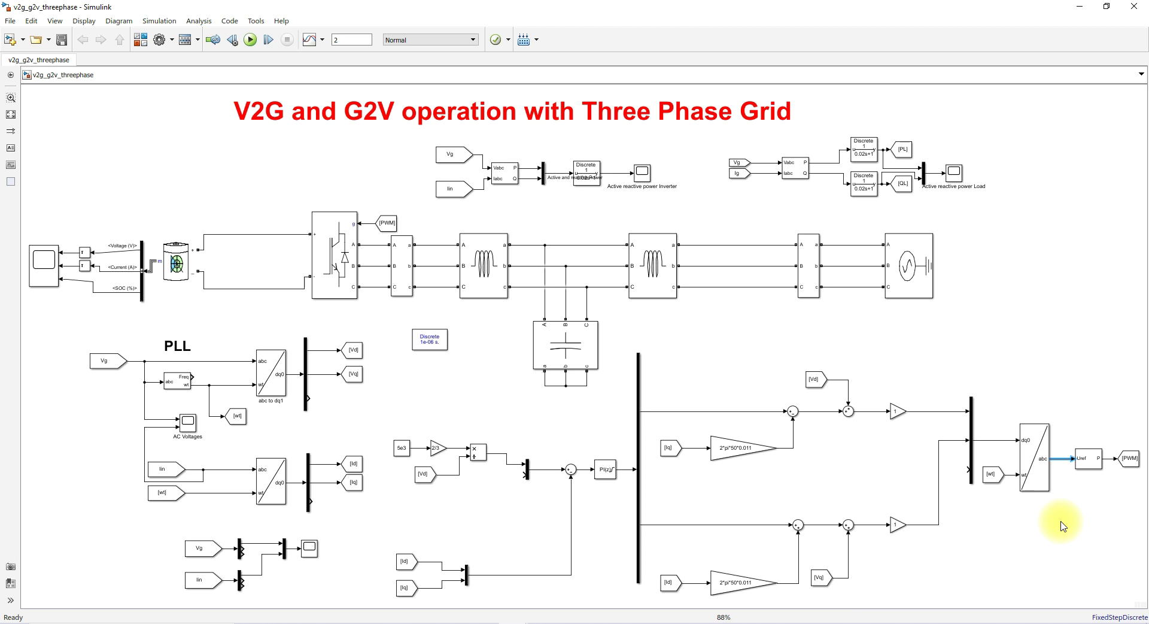
pyautogui.click(1087, 459)
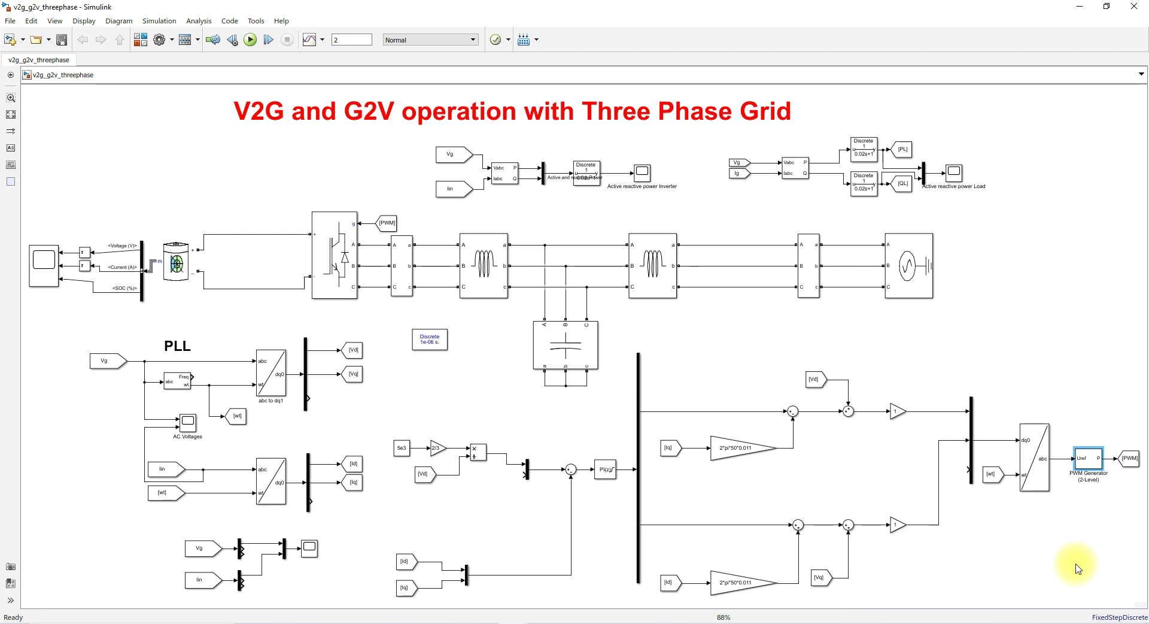
# Step: Trace a pen line from the PWM output tag to the inverter's PWM tag, and circle the scope for Vg and Iin
pyautogui.press('F8')
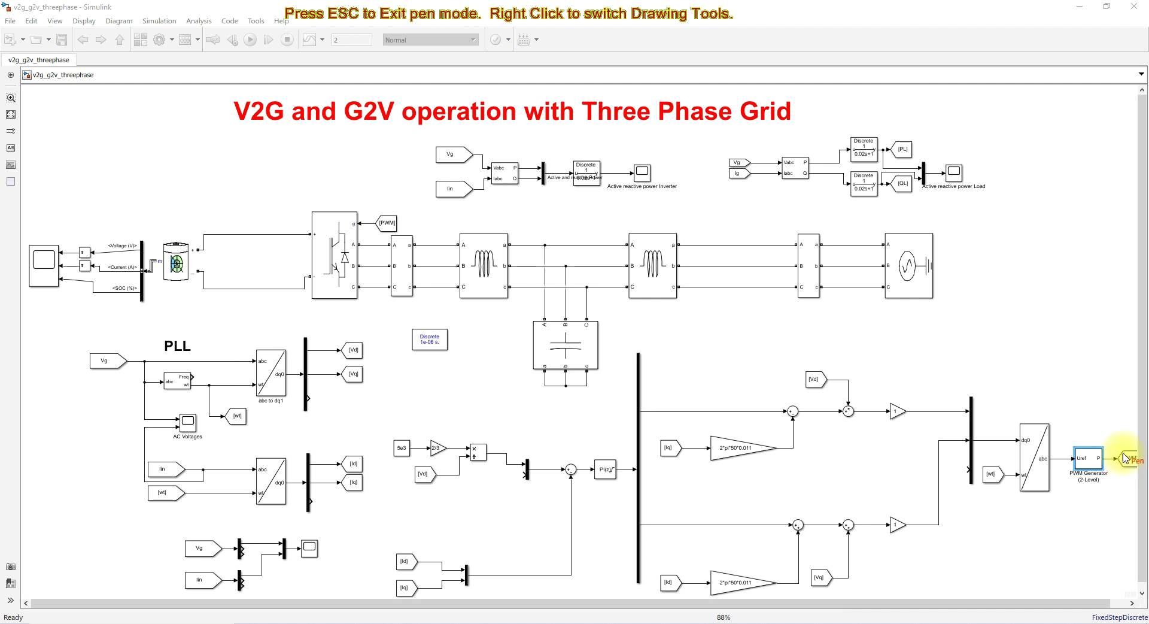
pyautogui.moveTo(1123, 448)
pyautogui.mouseDown()
pyautogui.moveTo(1015, 380)
pyautogui.moveTo(888, 375)
pyautogui.moveTo(389, 226)
pyautogui.mouseUp()
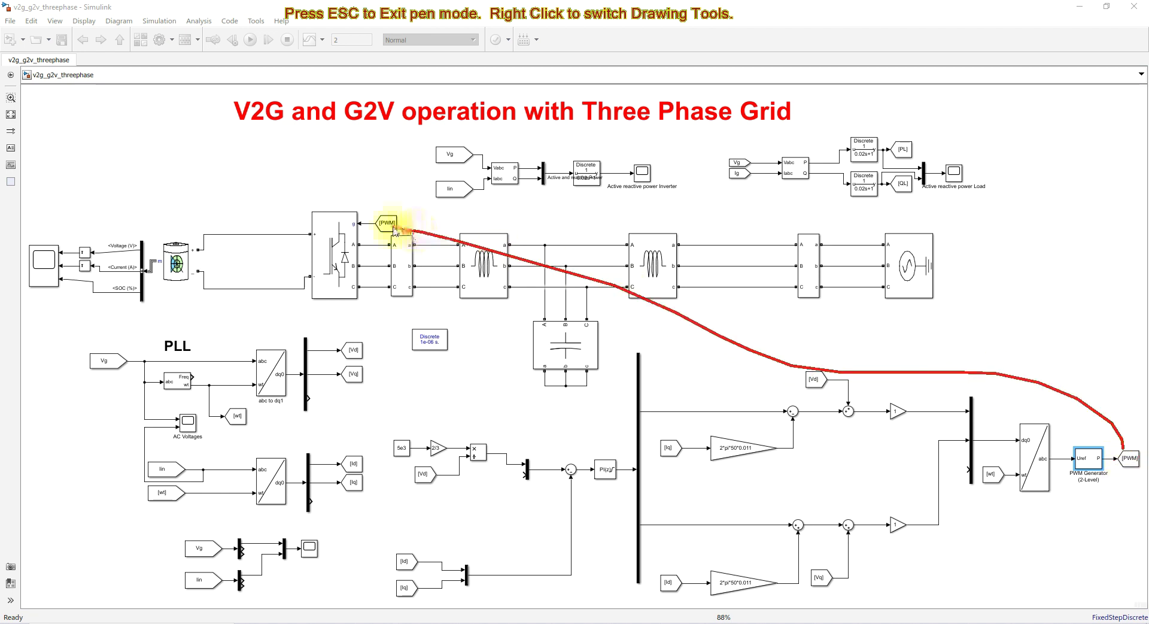
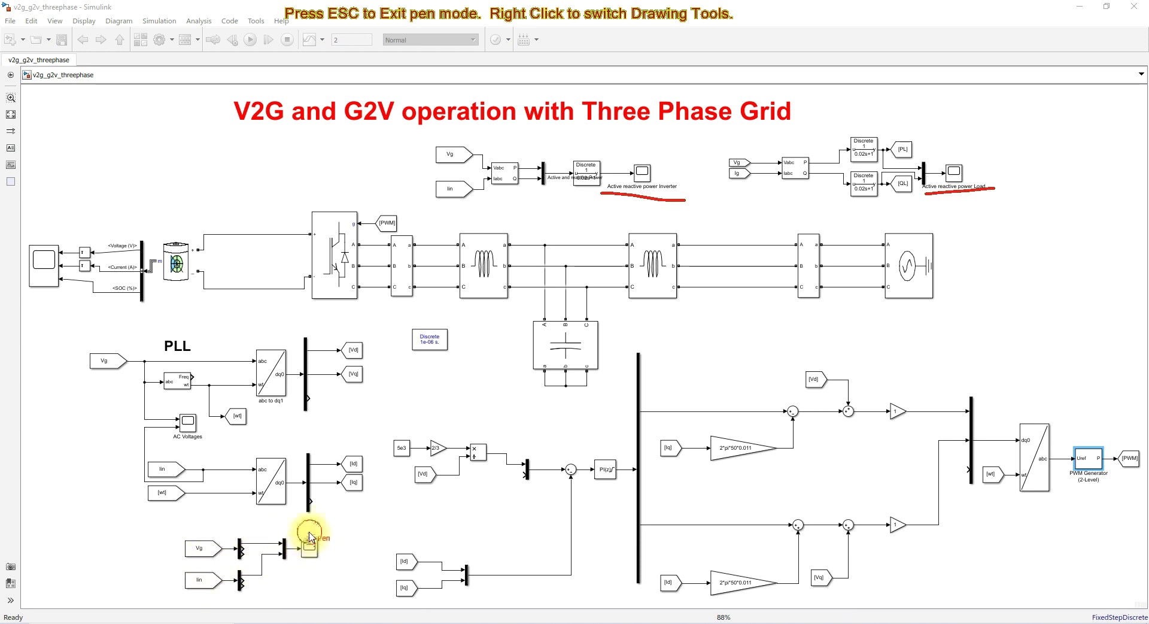
pyautogui.moveTo(304, 532)
pyautogui.mouseDown()
pyautogui.moveTo(292, 546)
pyautogui.moveTo(308, 566)
pyautogui.moveTo(329, 547)
pyautogui.moveTo(302, 532)
pyautogui.mouseUp()
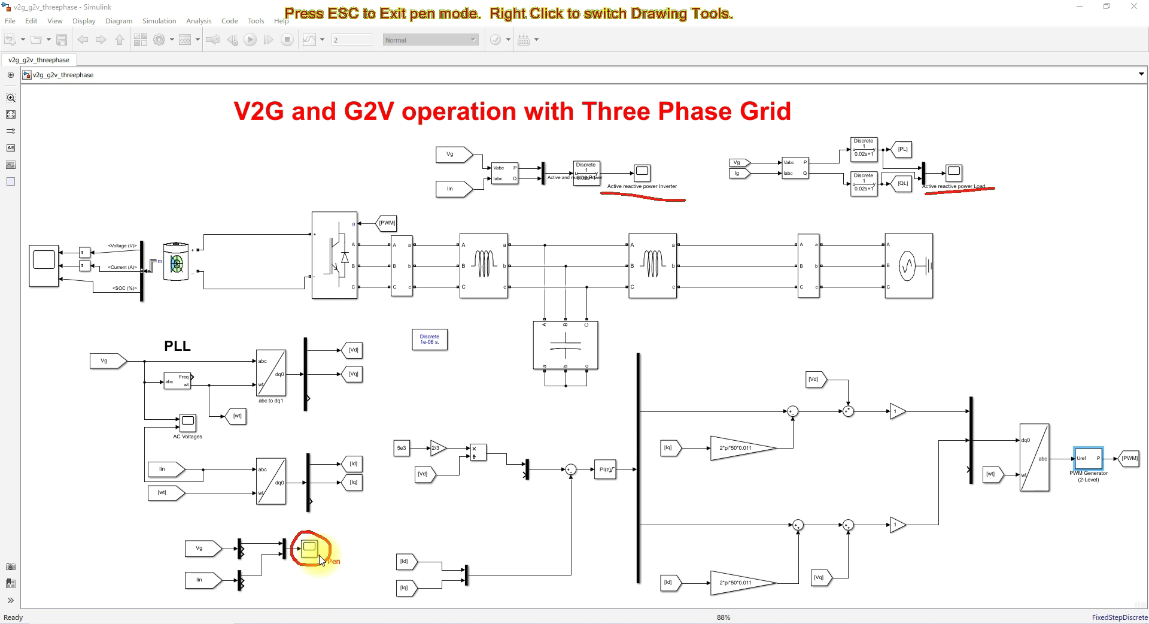
# Step: Leave pen mode and bring up the AC Voltages and Active reactive power Inverter scope windows side by side before returning to the model
pyautogui.press('Escape')
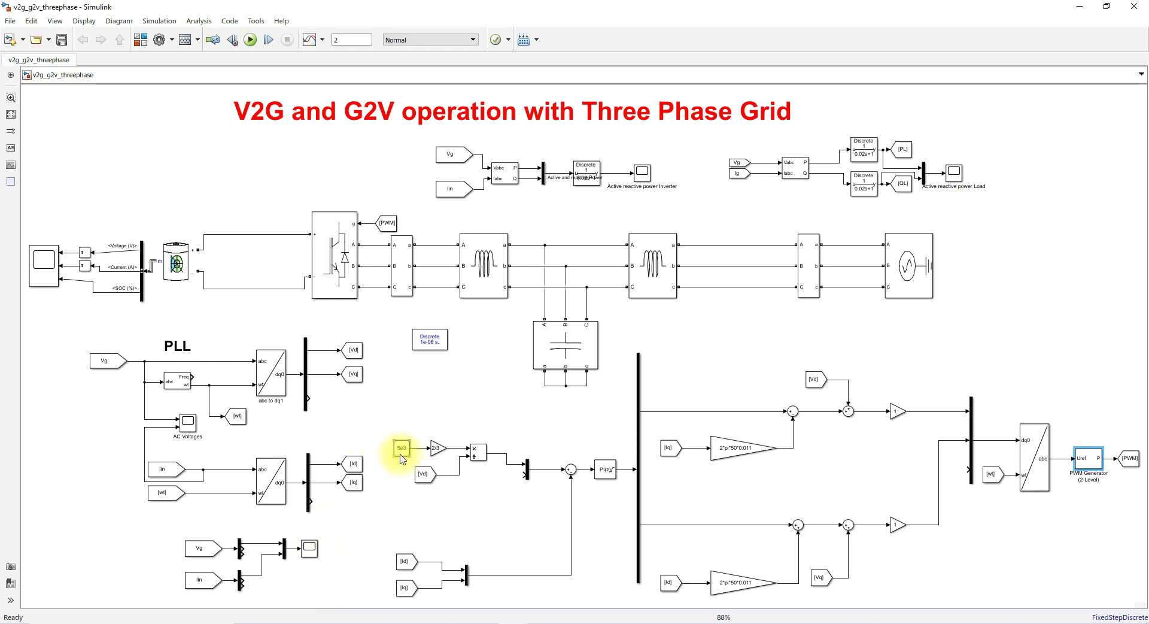
pyautogui.click(41, 270)
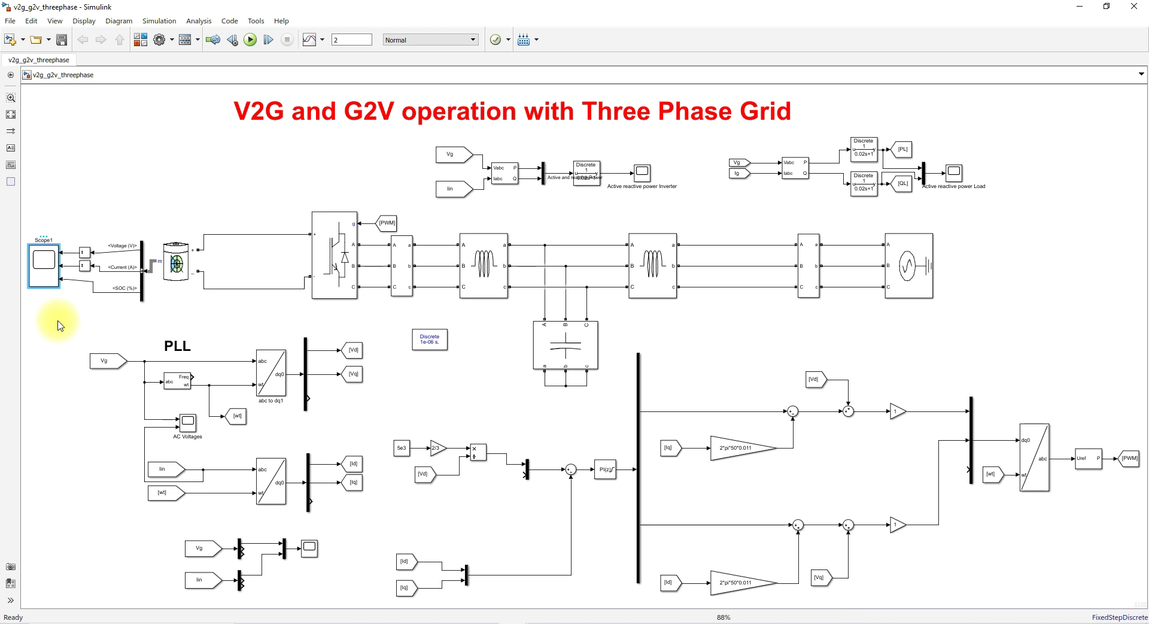
pyautogui.click(514, 621)
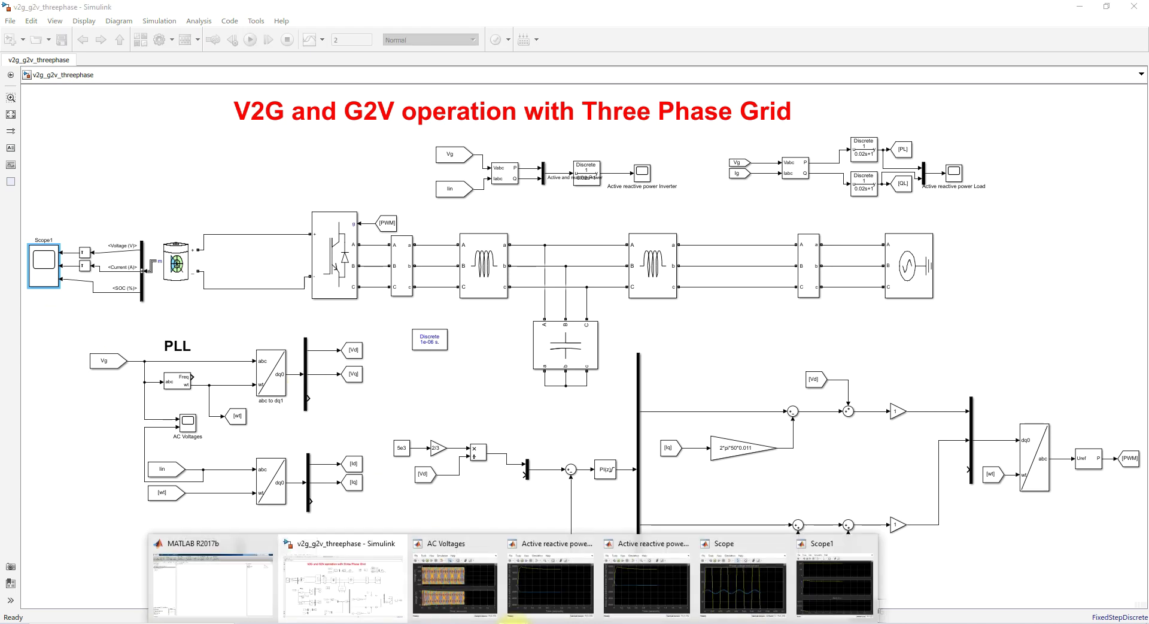
pyautogui.click(455, 581)
pyautogui.moveTo(256, 79); pyautogui.dragTo(172, 29)
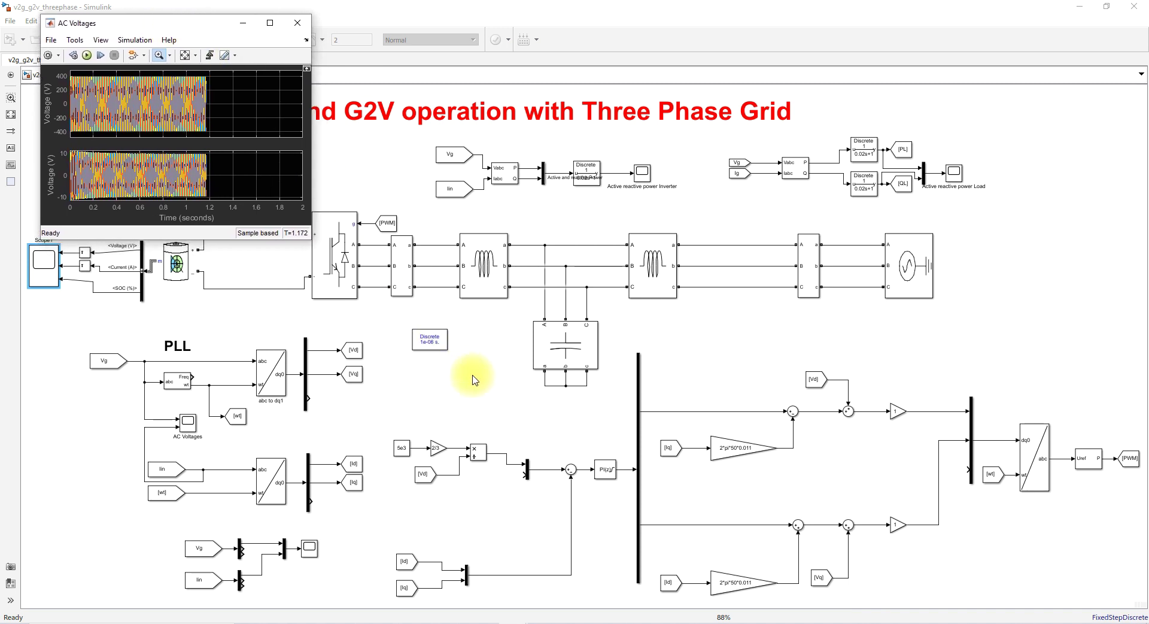
pyautogui.click(476, 453)
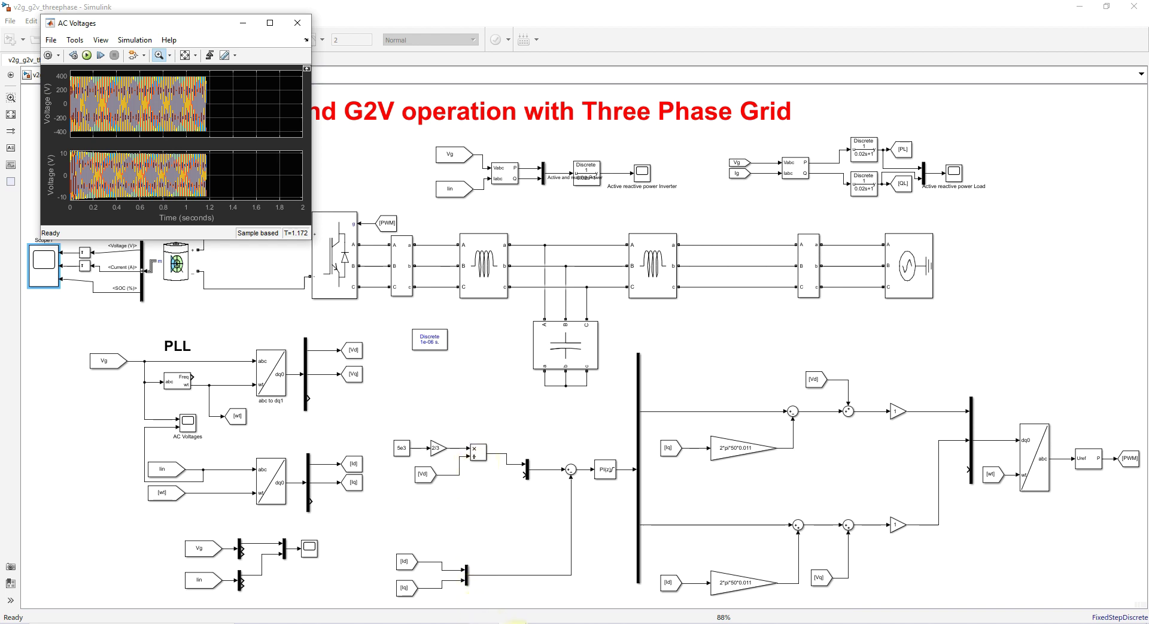
pyautogui.moveTo(499, 622)
pyautogui.click(522, 598)
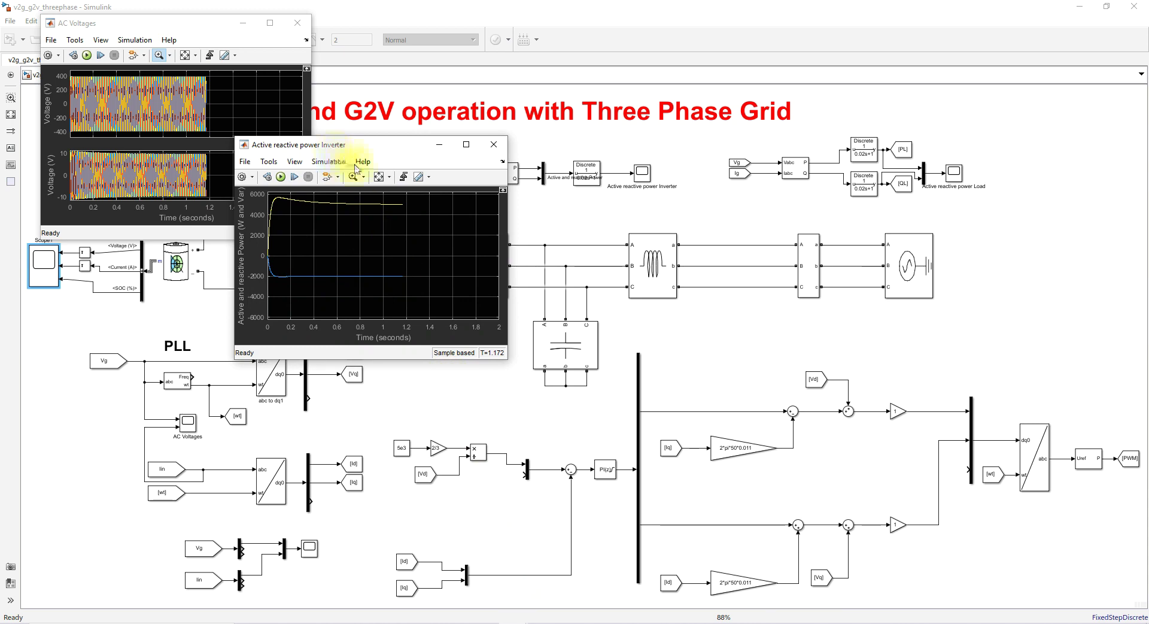
pyautogui.moveTo(355, 151); pyautogui.dragTo(436, 39)
pyautogui.click(1111, 180)
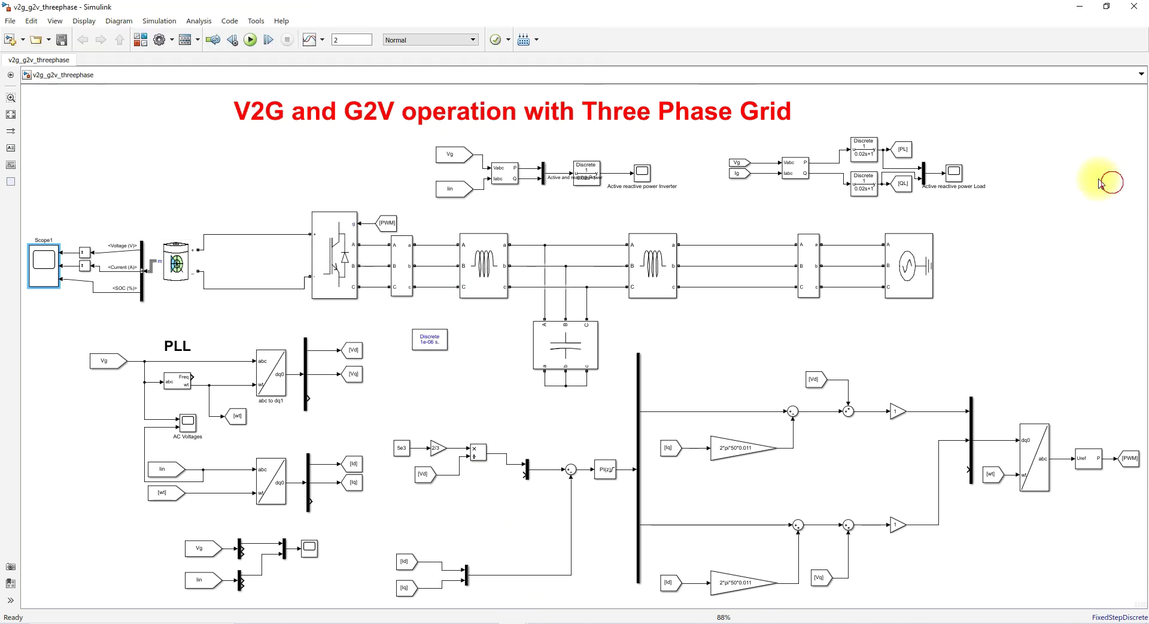
# Step: Rename the load power scope block as "Active reactive power grid"
pyautogui.click(956, 174)
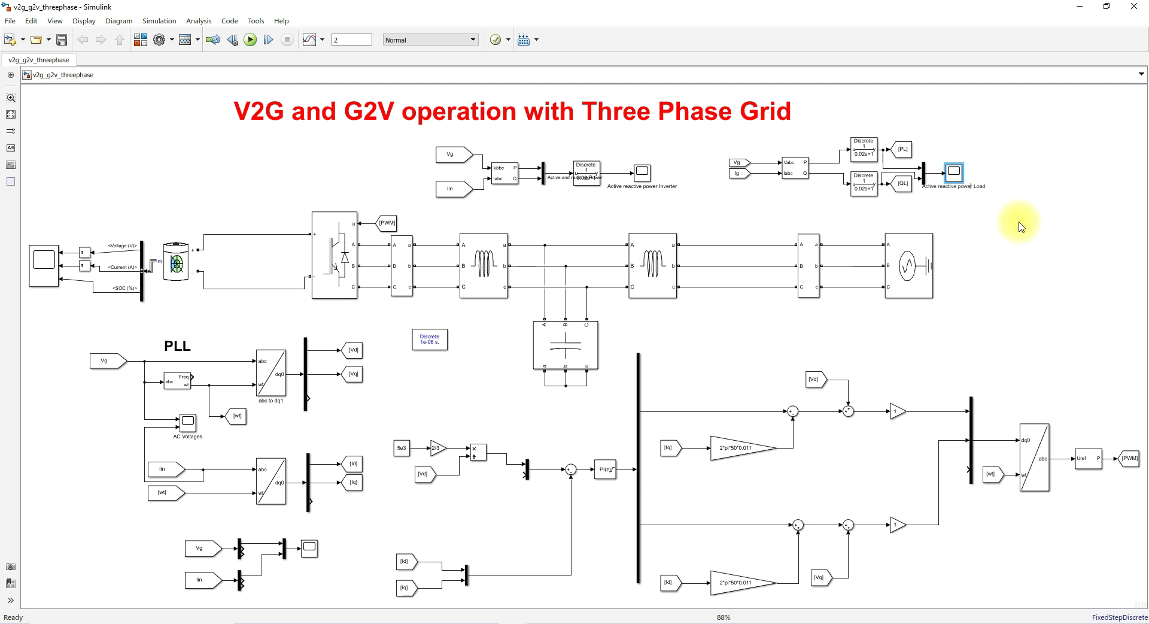
pyautogui.press('Delete')
pyautogui.press('Delete')
# Step: Bring the AC Voltages, inverter power and grid power scope windows to the front and line them up in one row
pyautogui.click(514, 622)
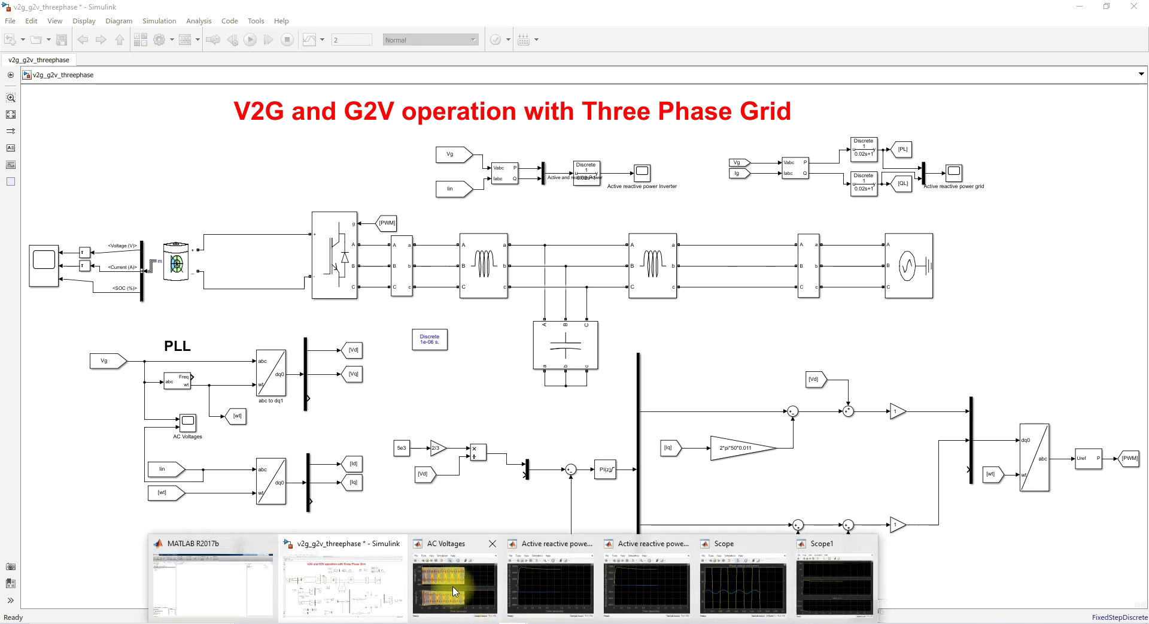
pyautogui.click(455, 591)
pyautogui.moveTo(481, 617)
pyautogui.click(542, 581)
pyautogui.moveTo(517, 619)
pyautogui.click(627, 586)
pyautogui.moveTo(603, 120); pyautogui.dragTo(656, 30)
pyautogui.moveTo(477, 31); pyautogui.dragTo(464, 23)
pyautogui.moveTo(631, 34); pyautogui.dragTo(641, 30)
# Step: Show the Scope and Scope1 windows and place them side by side beneath the row of other scopes
pyautogui.moveTo(551, 621)
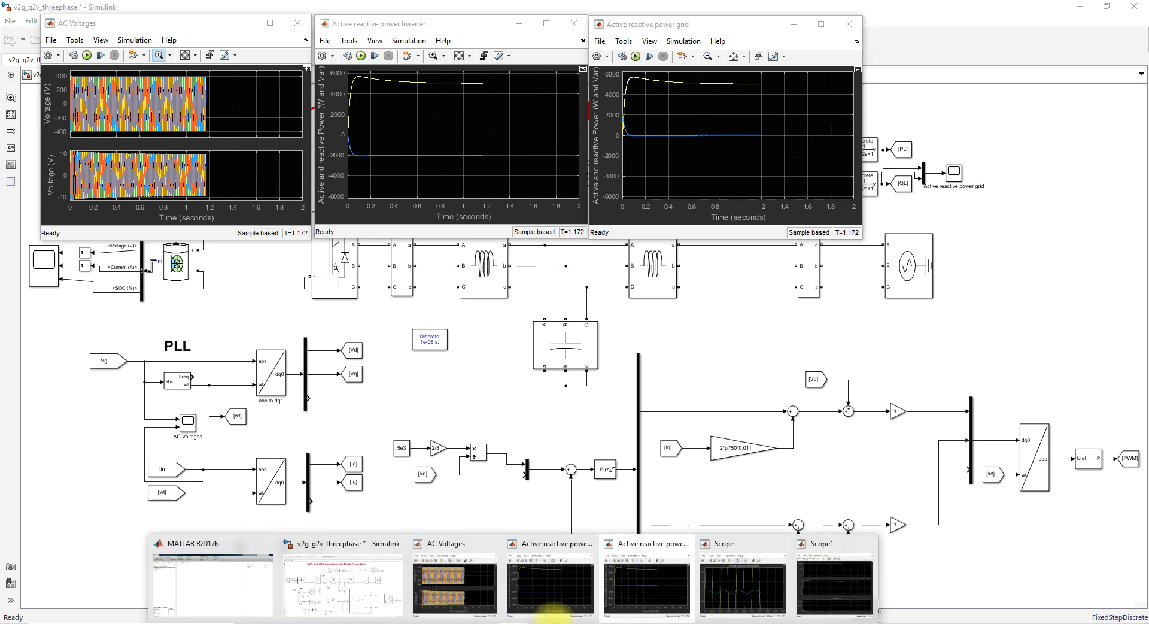
pyautogui.click(737, 584)
pyautogui.moveTo(500, 72); pyautogui.dragTo(142, 256)
pyautogui.moveTo(519, 620)
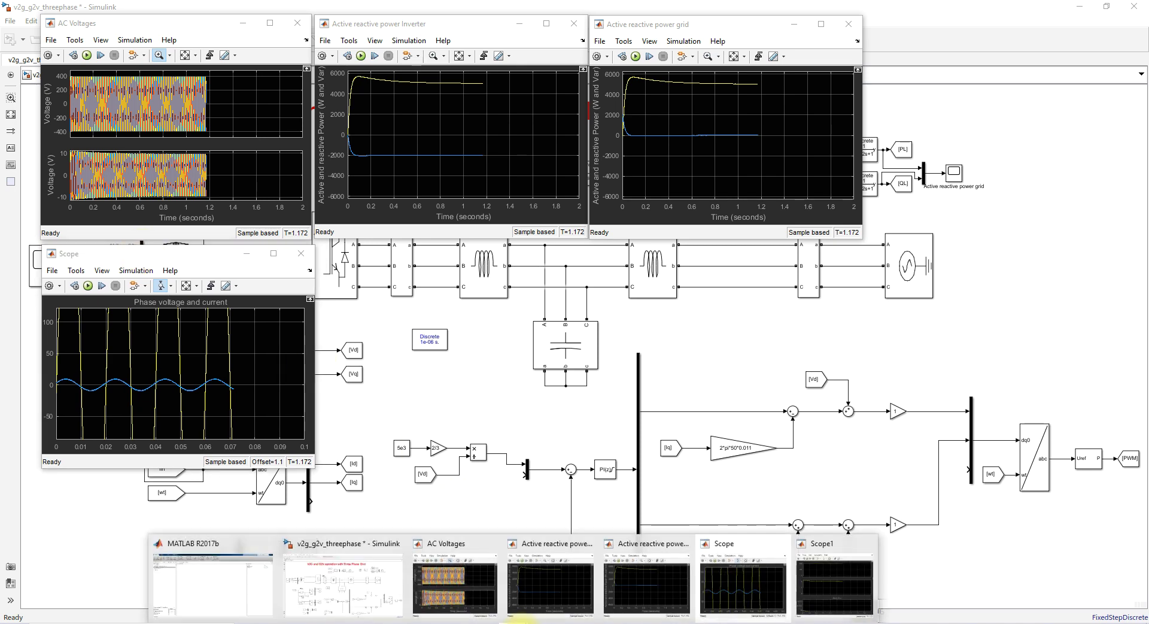
pyautogui.click(838, 584)
pyautogui.moveTo(796, 129); pyautogui.dragTo(479, 261)
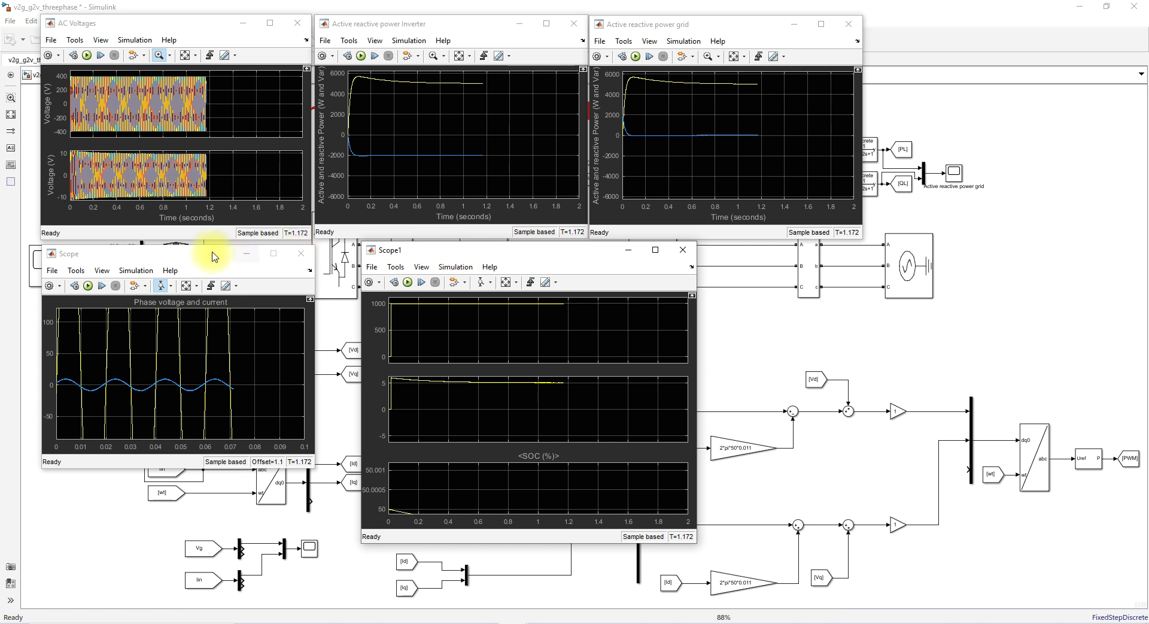
pyautogui.moveTo(187, 260); pyautogui.dragTo(192, 263)
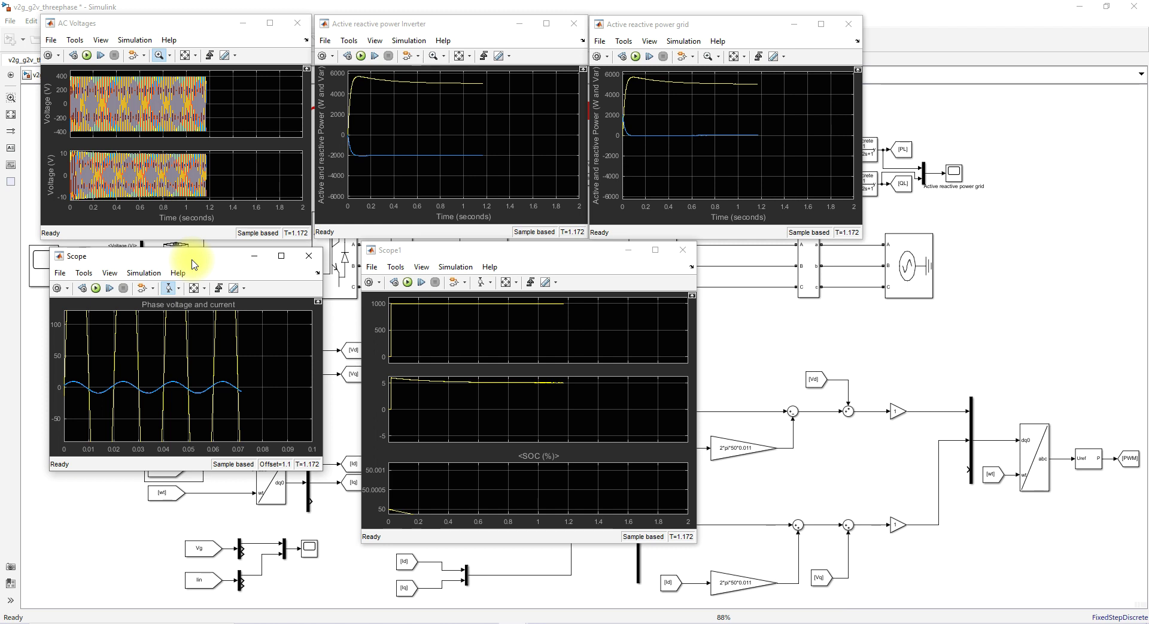
pyautogui.moveTo(455, 259); pyautogui.dragTo(560, 252)
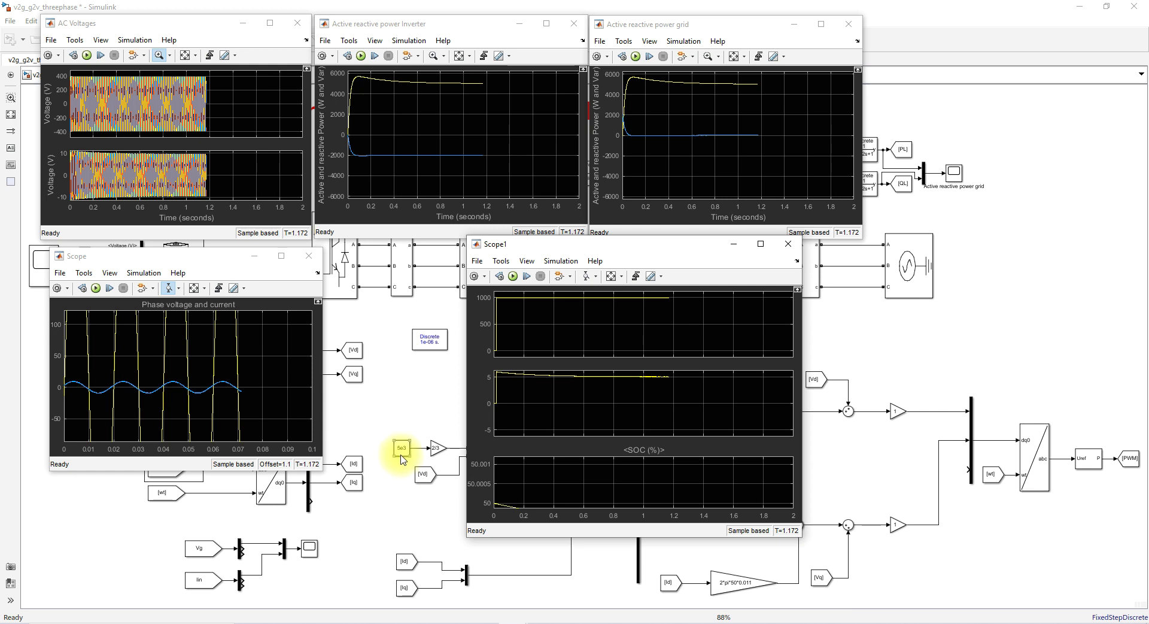
pyautogui.moveTo(526, 251); pyautogui.dragTo(410, 260)
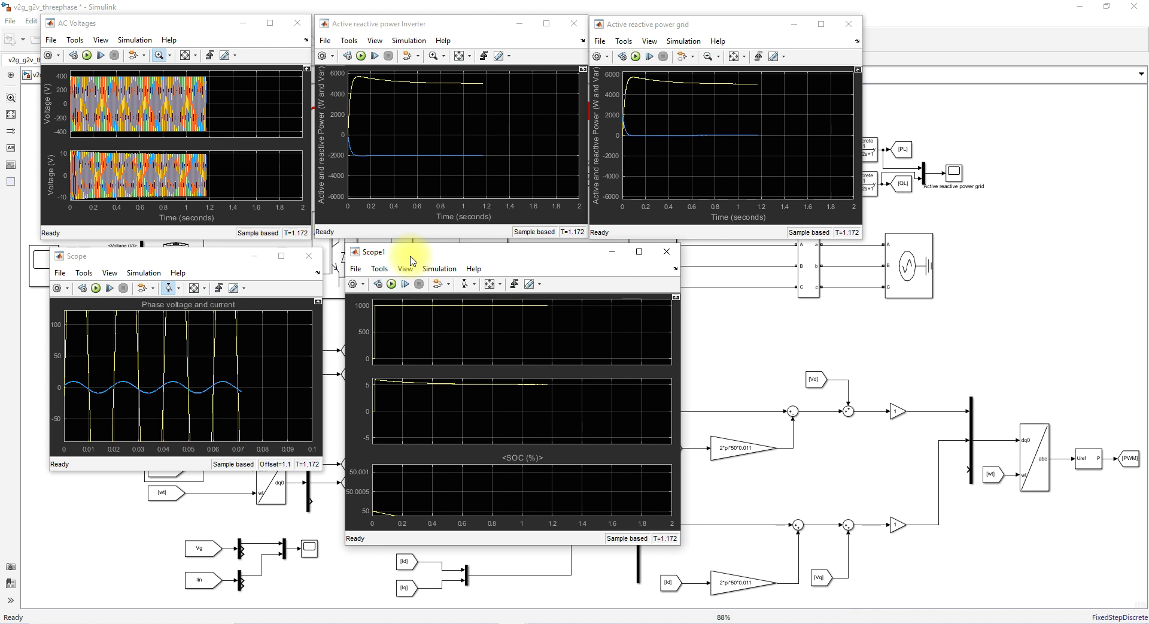
# Step: Run the simulation and scale the Scope1 axes to fit the battery signals
pyautogui.click(392, 284)
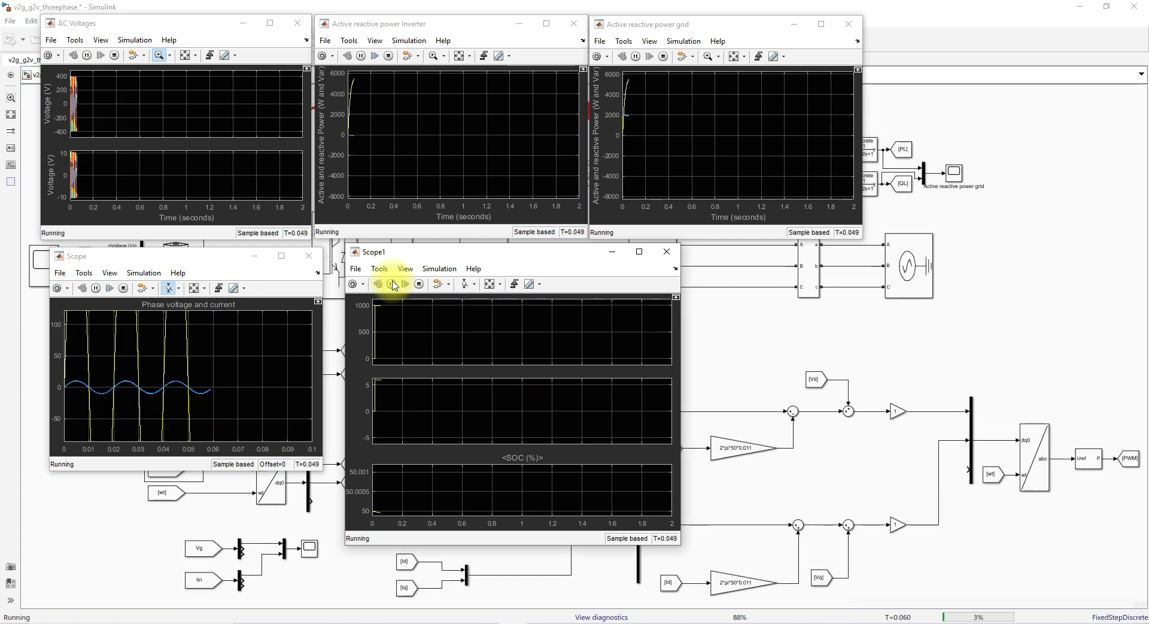
pyautogui.click(490, 285)
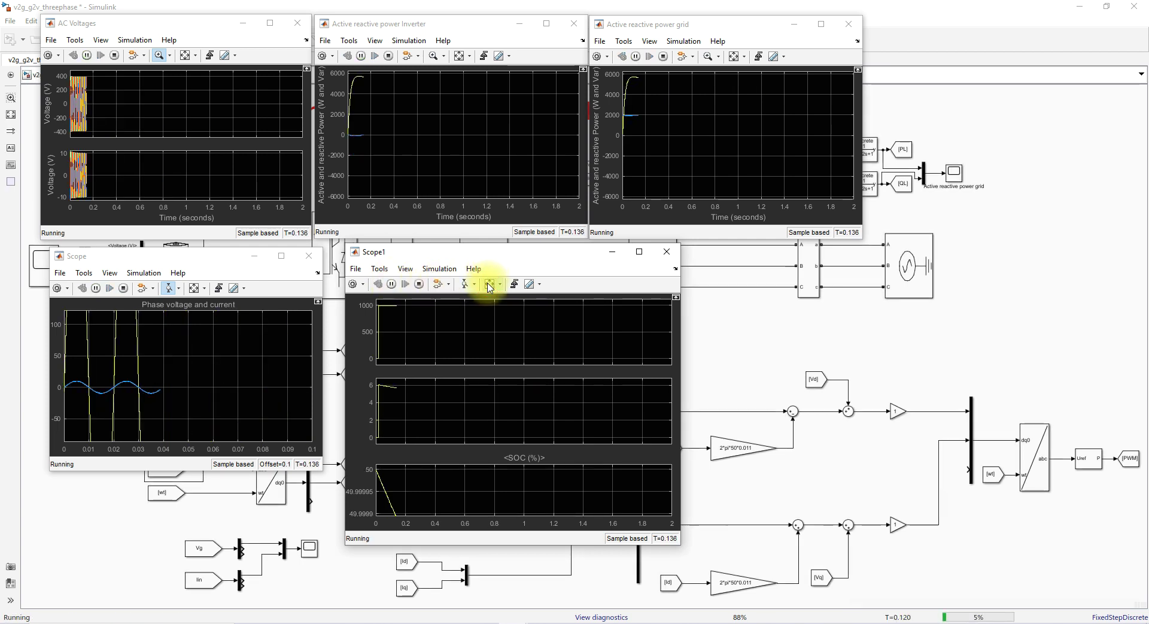
# Step: Handwrite "5000W" on Scope1's first plot, tick the phase voltage and current curves in Scope, and clear the annotations
pyautogui.hotkey('ctrl', '2')
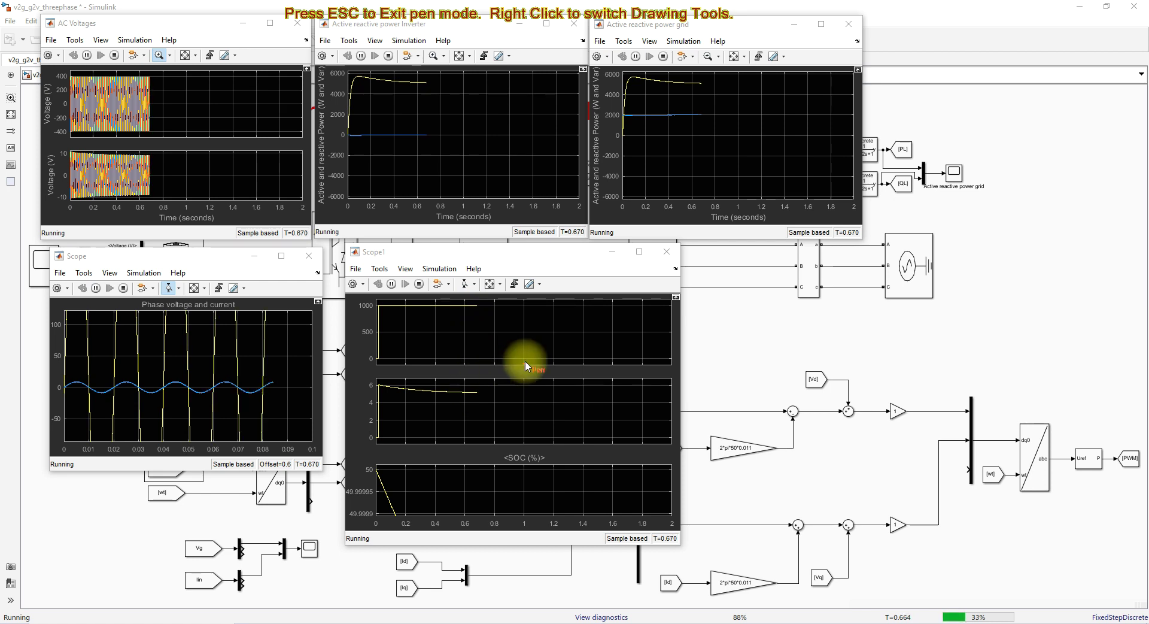
pyautogui.click(521, 341)
pyautogui.moveTo(527, 354)
pyautogui.mouseDown()
pyautogui.moveTo(572, 323)
pyautogui.moveTo(591, 330)
pyautogui.moveTo(630, 299)
pyautogui.mouseUp()
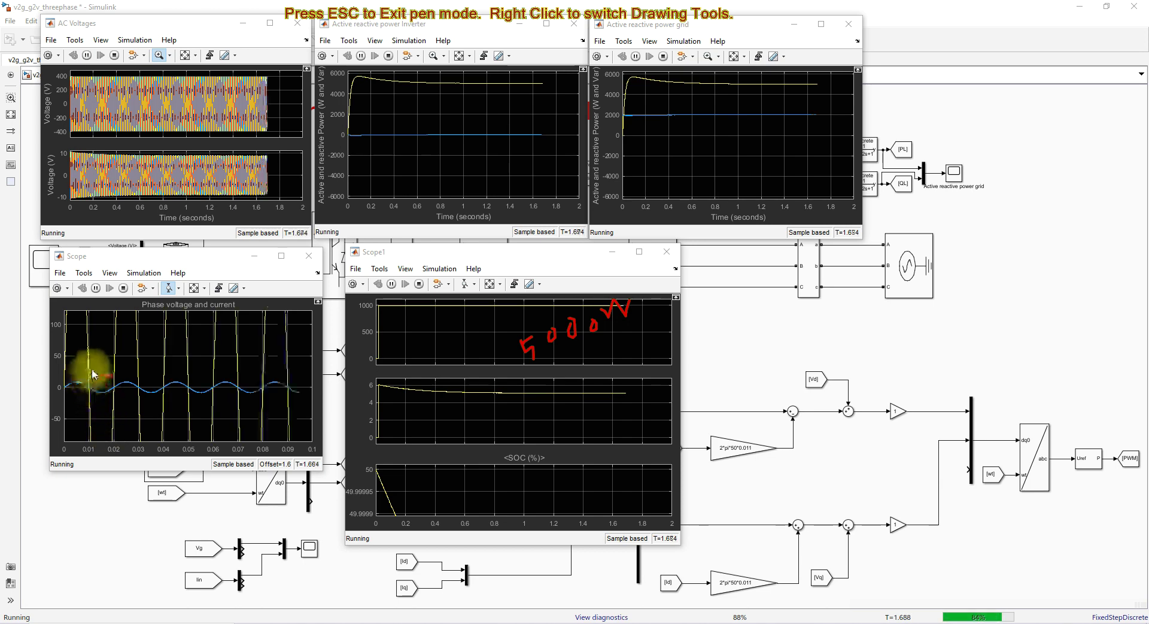
pyautogui.moveTo(81, 345); pyautogui.dragTo(104, 342)
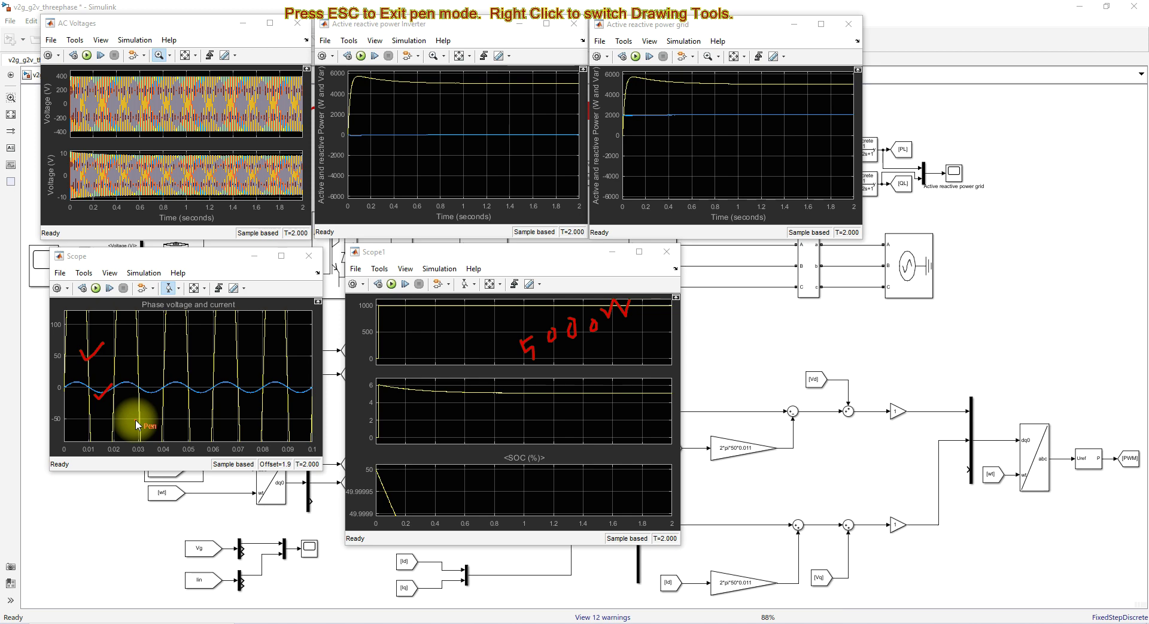
pyautogui.press('Escape')
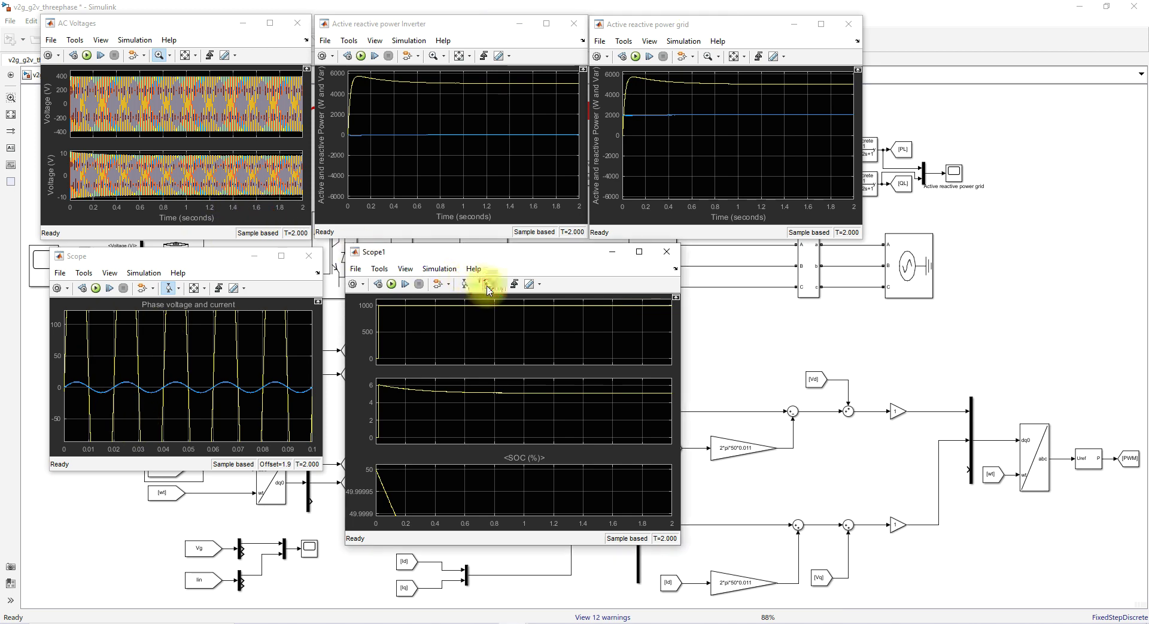
# Step: Refit the Scope1 axes to the full run and zoom the AC Voltages plots along the time axis to about 0.872–0.89 s
pyautogui.click(487, 286)
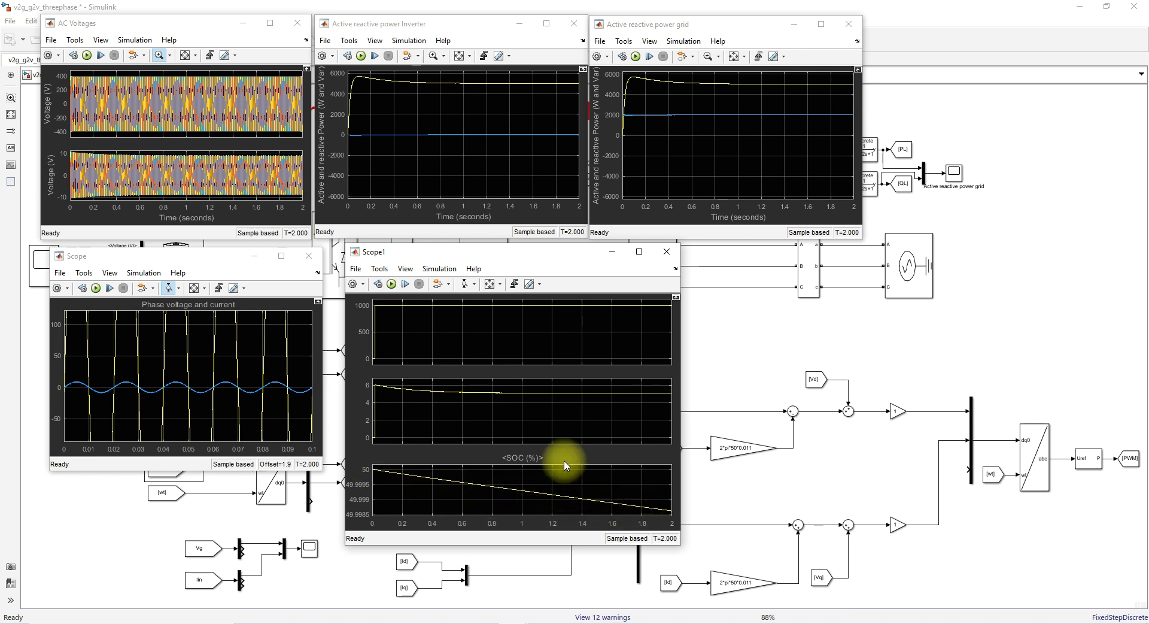
pyautogui.click(170, 56)
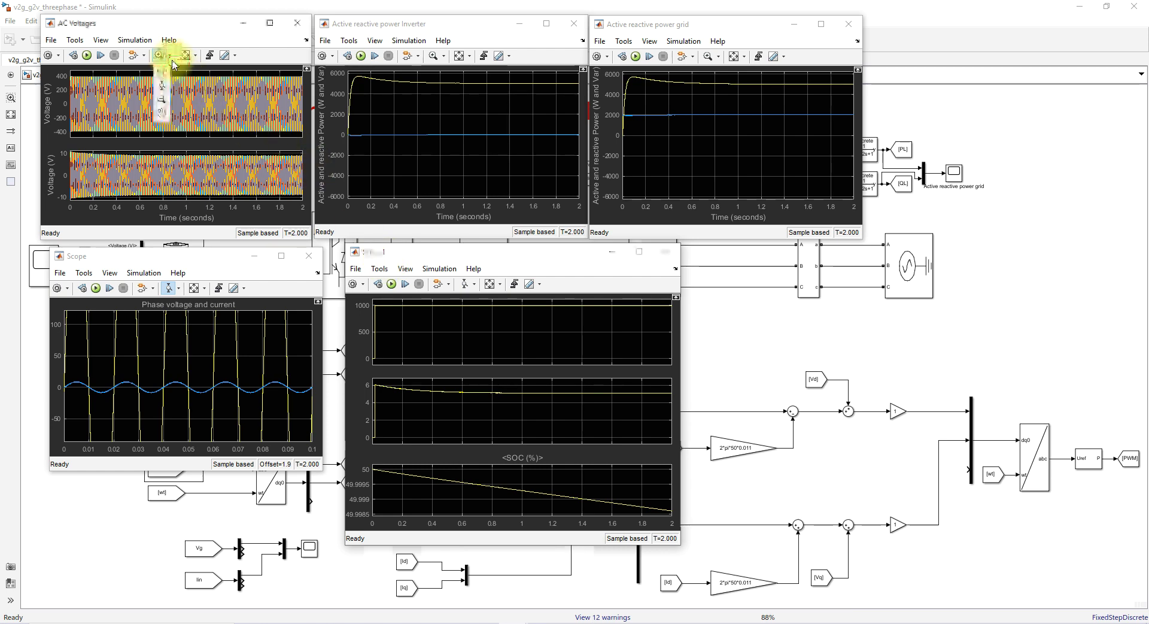
pyautogui.click(160, 86)
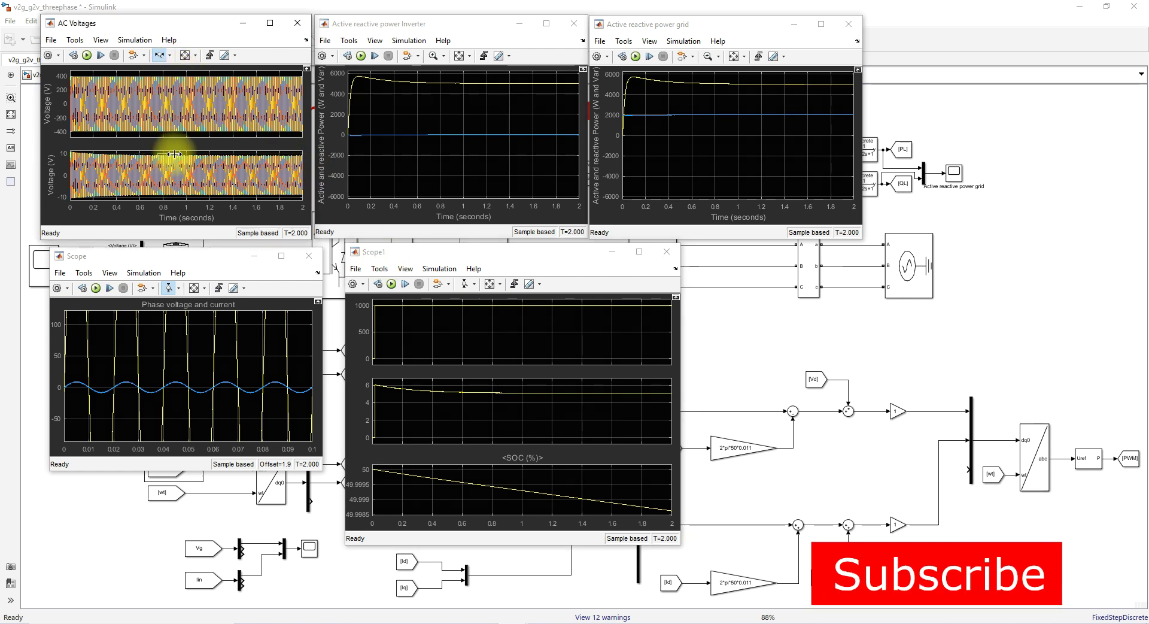
pyautogui.click(167, 155)
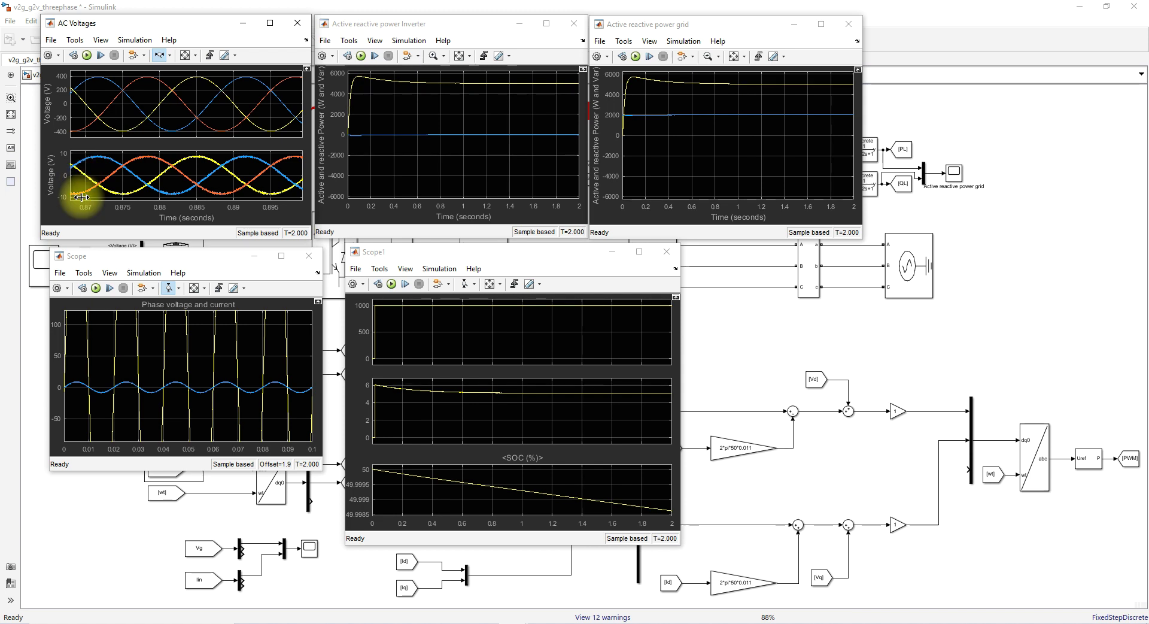
pyautogui.moveTo(168, 262)
pyautogui.mouseDown()
pyautogui.moveTo(161, 528)
pyautogui.moveTo(167, 272)
pyautogui.mouseUp()
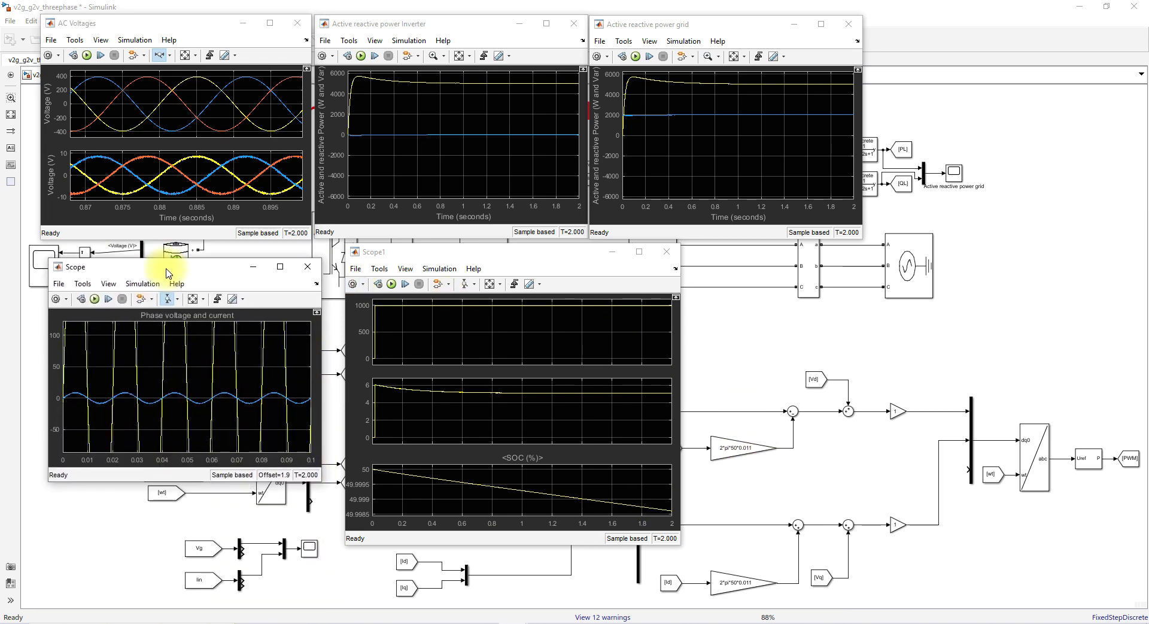
pyautogui.click(134, 167)
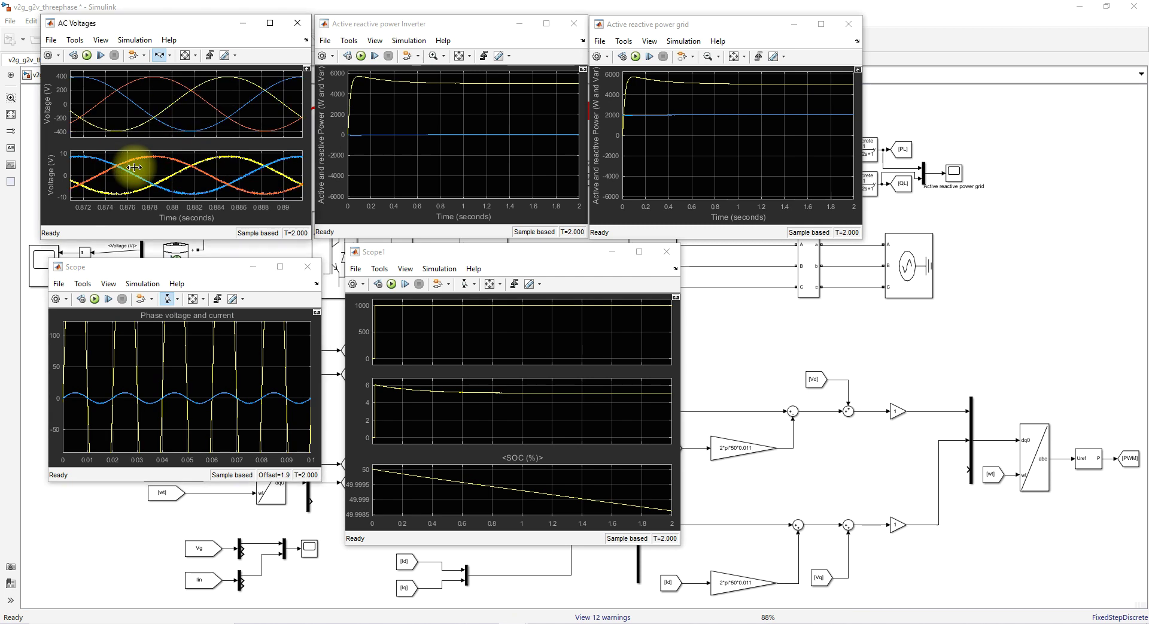
# Step: Set the Y-label of the second AC Voltages display to "Current (A)"
pyautogui.rightClick(135, 168)
pyautogui.click(160, 60)
pyautogui.rightClick(141, 159)
pyautogui.click(221, 212)
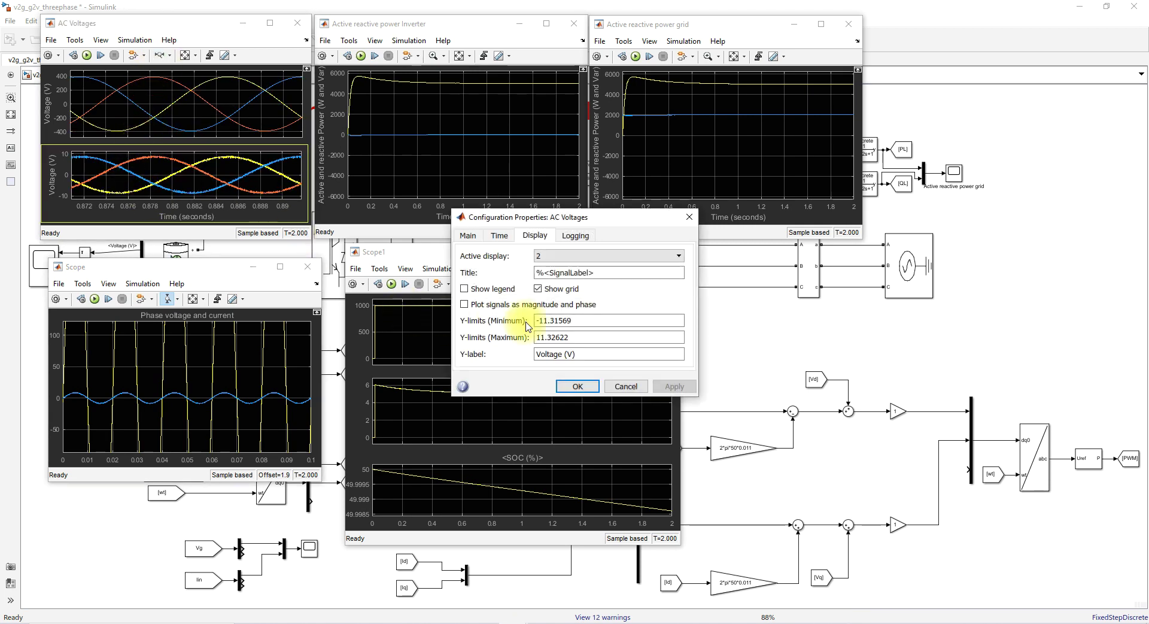
pyautogui.tripleClick(565, 357)
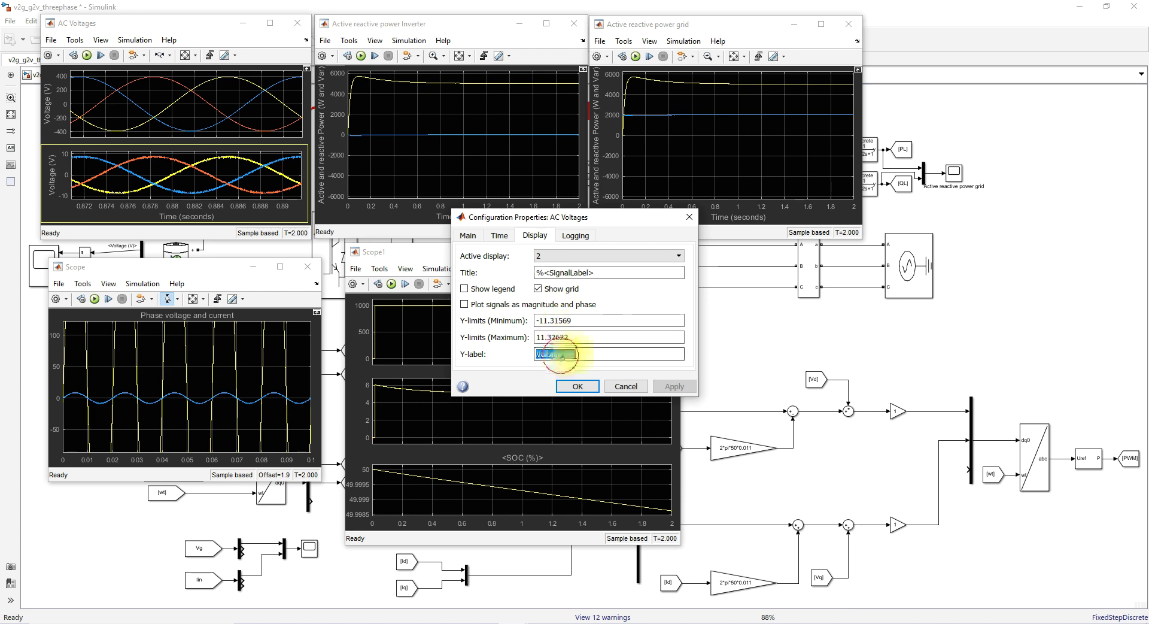
pyautogui.write('Curre')
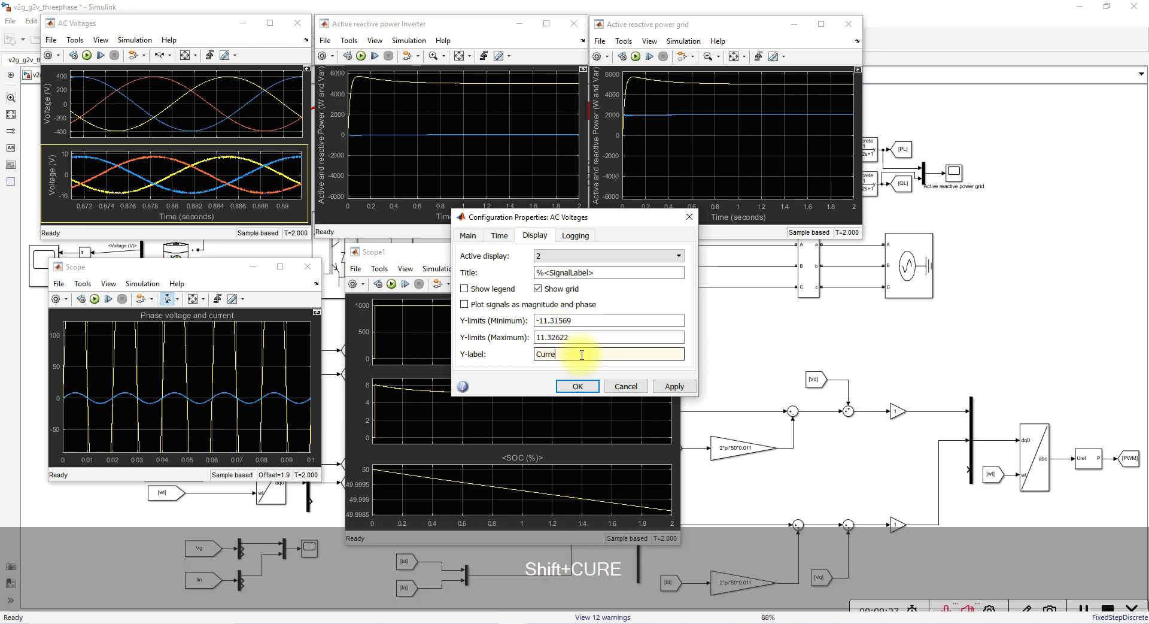
pyautogui.write('nt (A0')
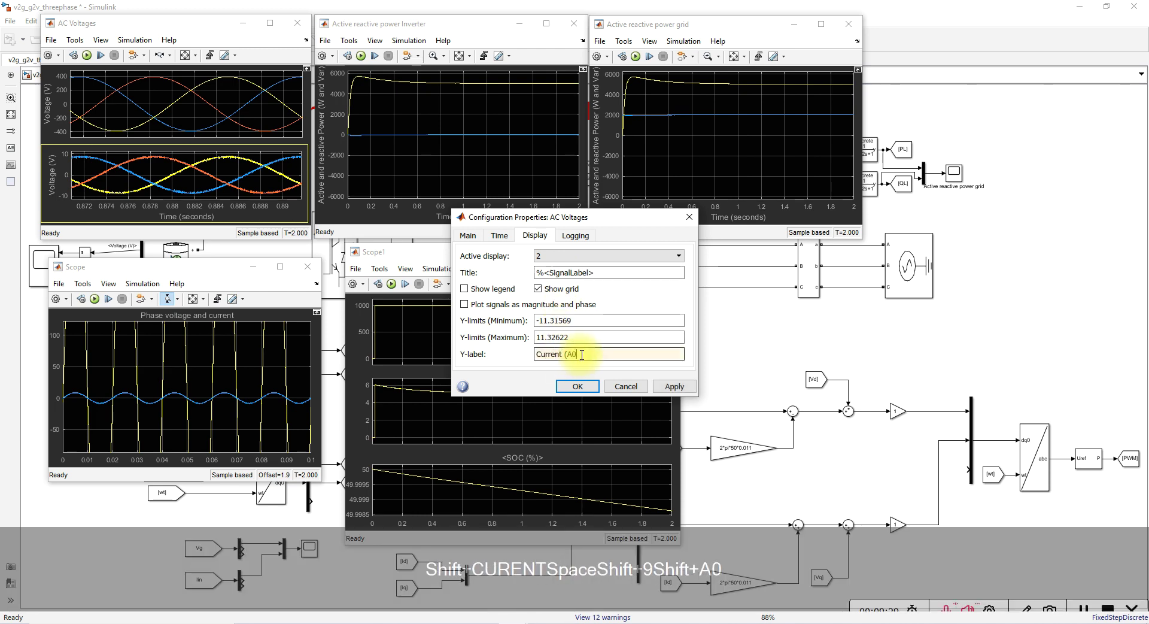
pyautogui.press('BackSpace')
pyautogui.write(')')
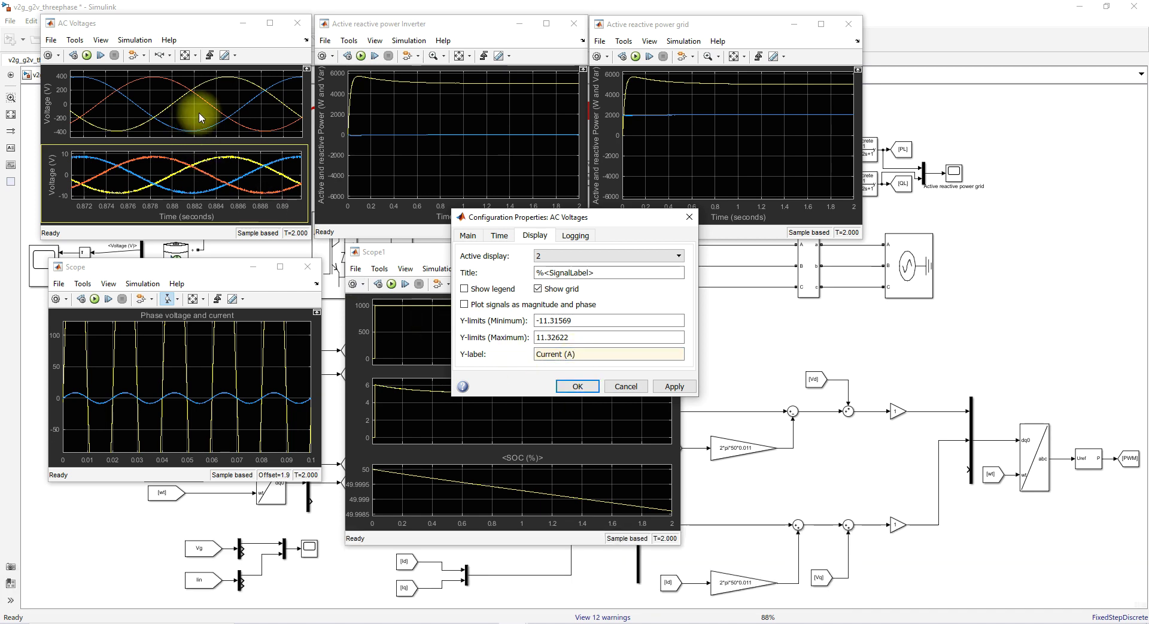
pyautogui.press('Return')
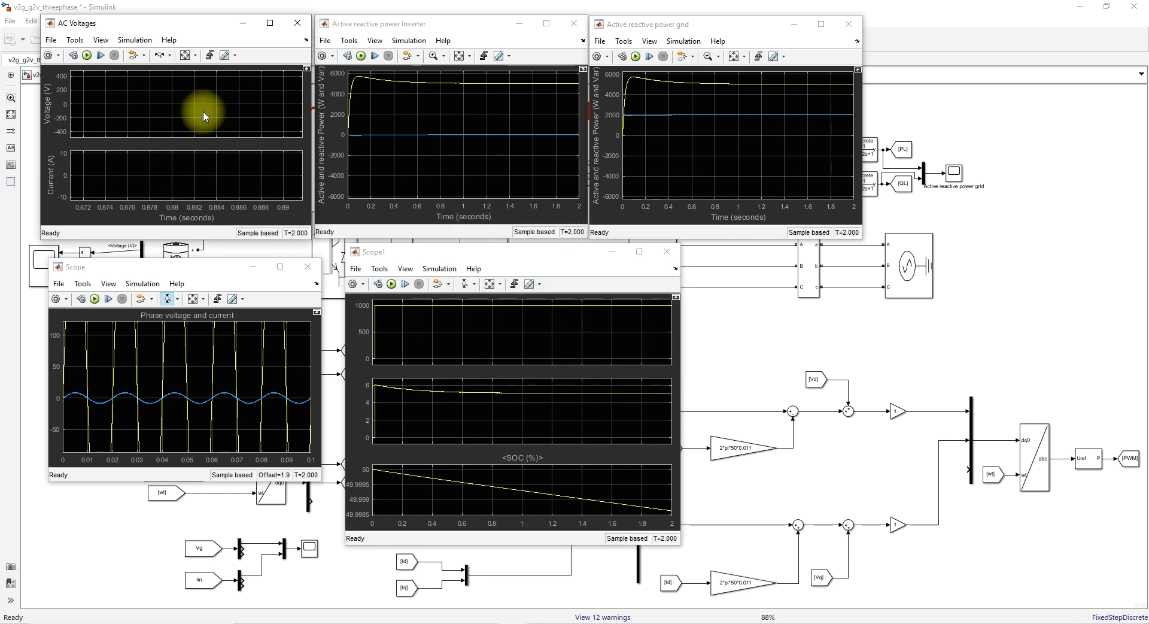
# Step: Rescale the AC Voltages plots and zoom their time axis to about 0.99–1.06 s
pyautogui.click(184, 57)
pyautogui.moveTo(160, 161); pyautogui.dragTo(200, 153)
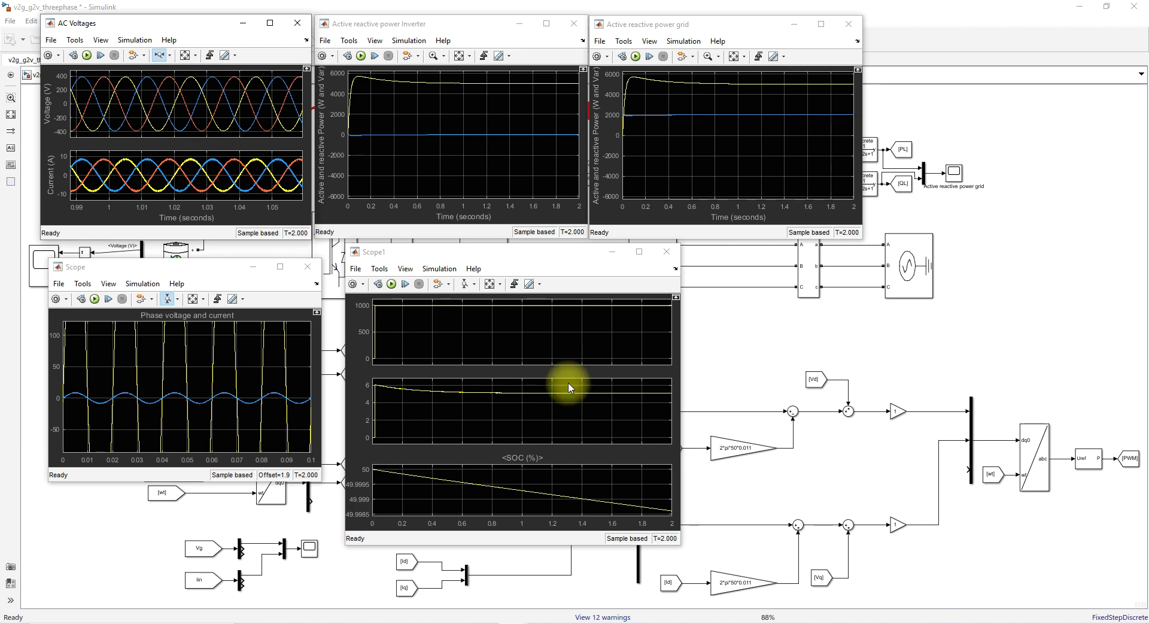
# Step: Set the Constant power reference block feeding the 2/3 gain to -5e3
pyautogui.click(400, 446)
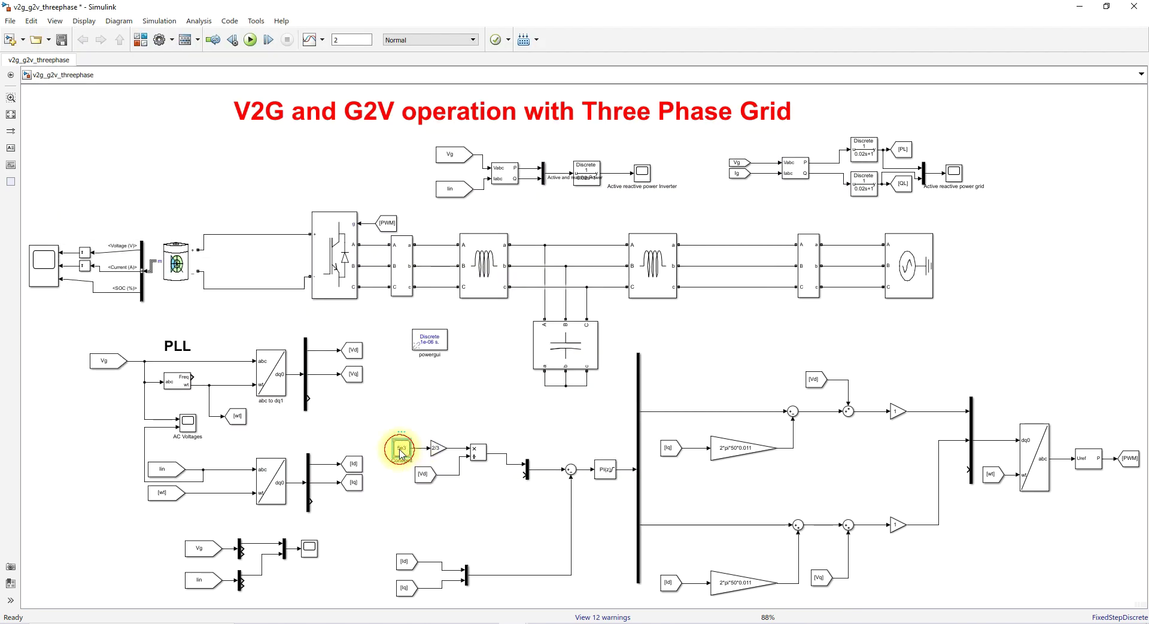
pyautogui.doubleClick(400, 446)
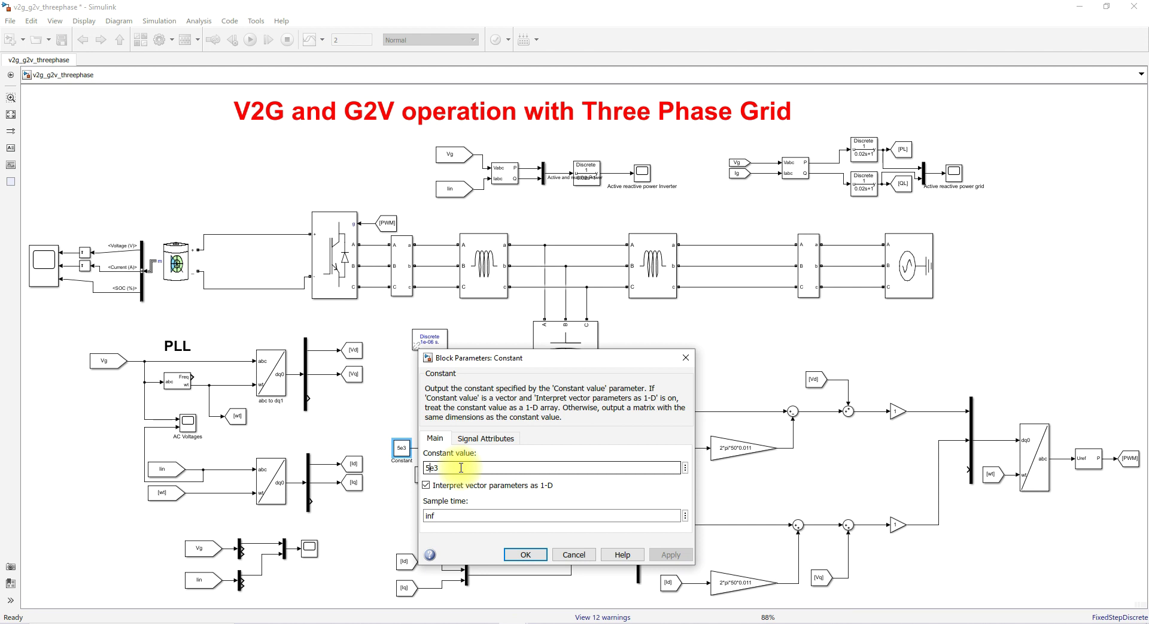
pyautogui.press('Home')
pyautogui.write('-')
pyautogui.click(525, 554)
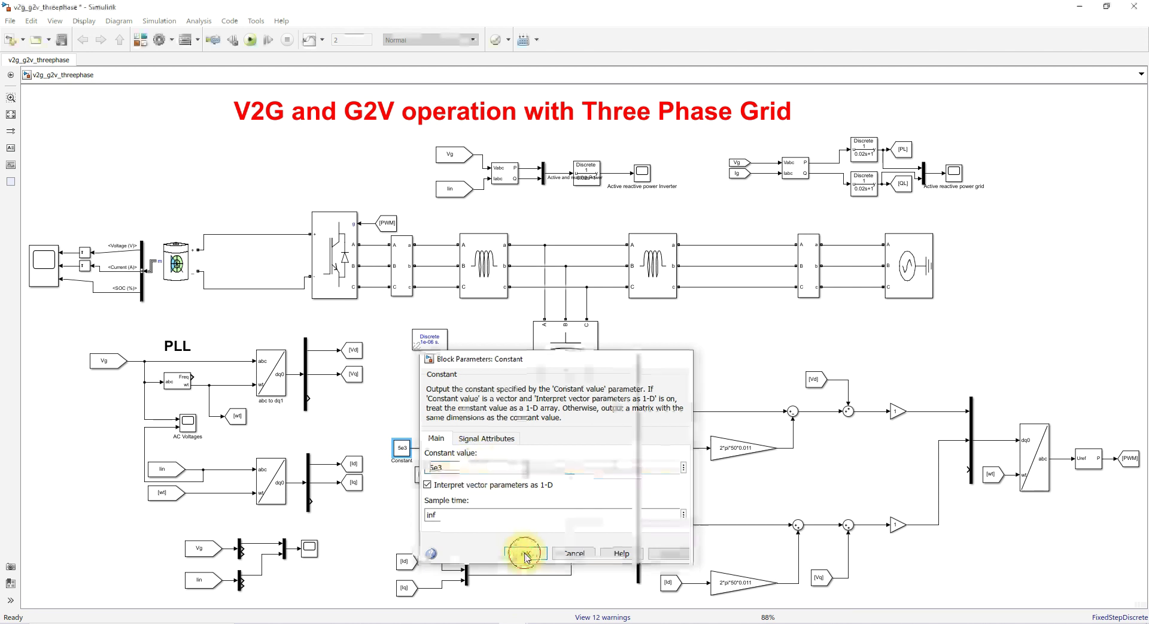
# Step: Bring the AC Voltages, inverter power, grid power, Scope and Scope1 windows forward and run the simulation with the negative power reference
pyautogui.moveTo(527, 621)
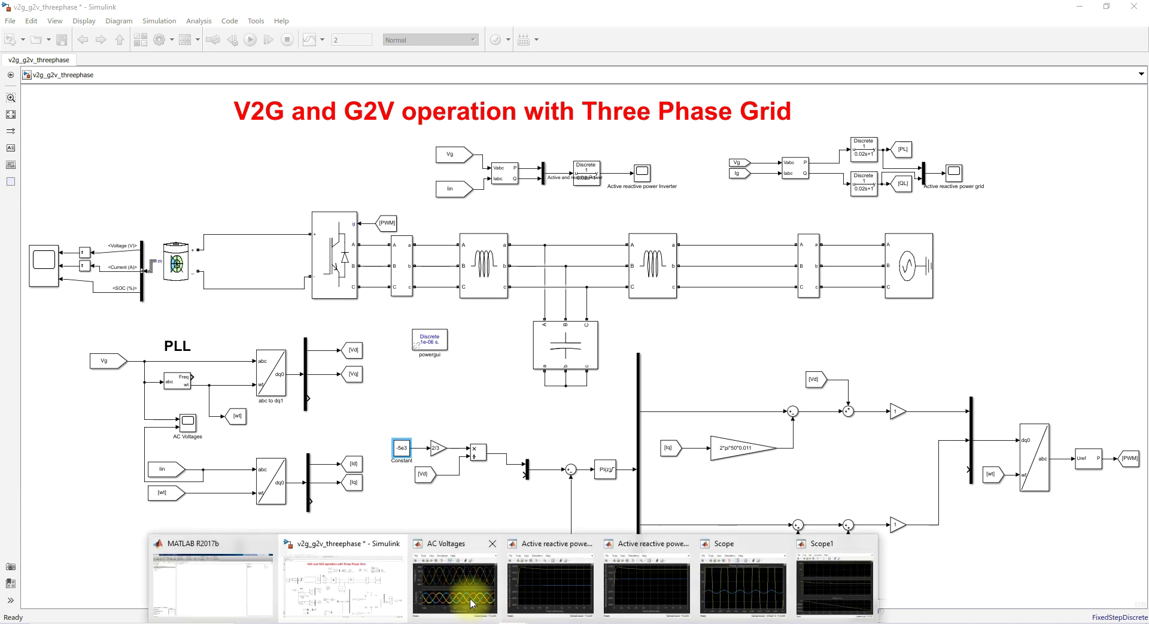
pyautogui.click(455, 584)
pyautogui.click(524, 615)
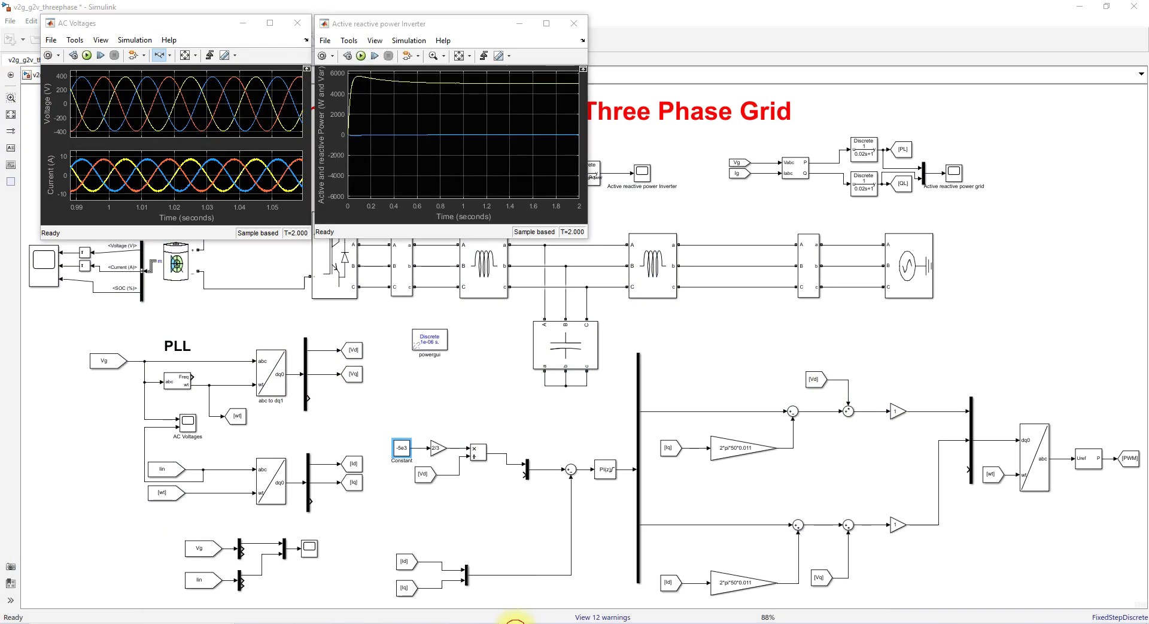
pyautogui.click(595, 595)
pyautogui.moveTo(554, 617)
pyautogui.click(726, 580)
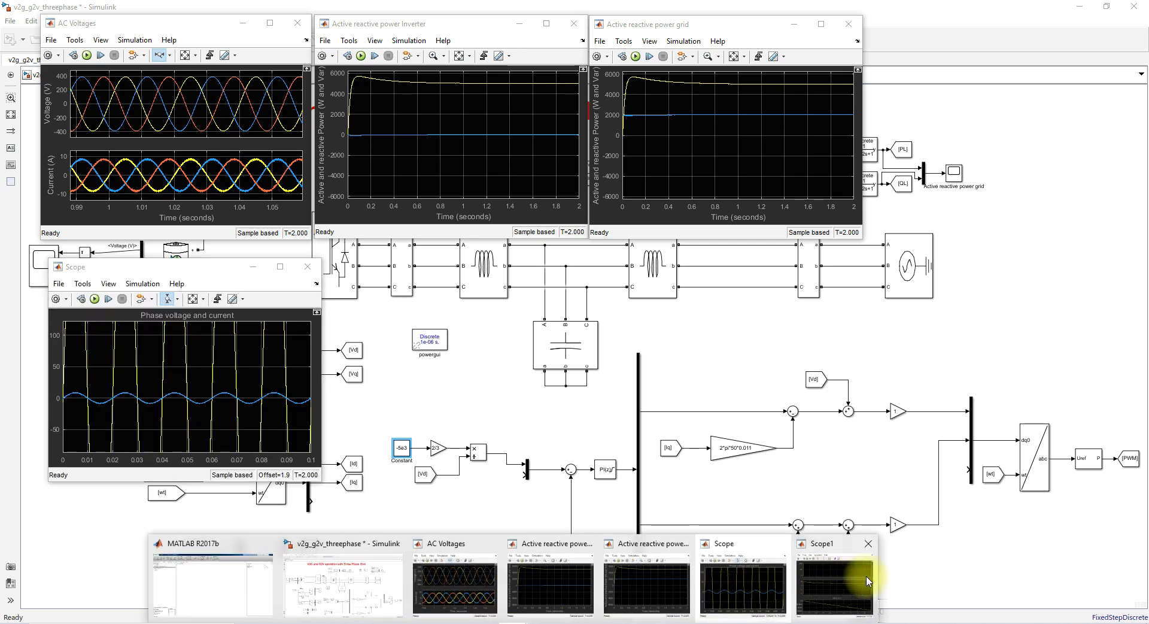
pyautogui.click(862, 577)
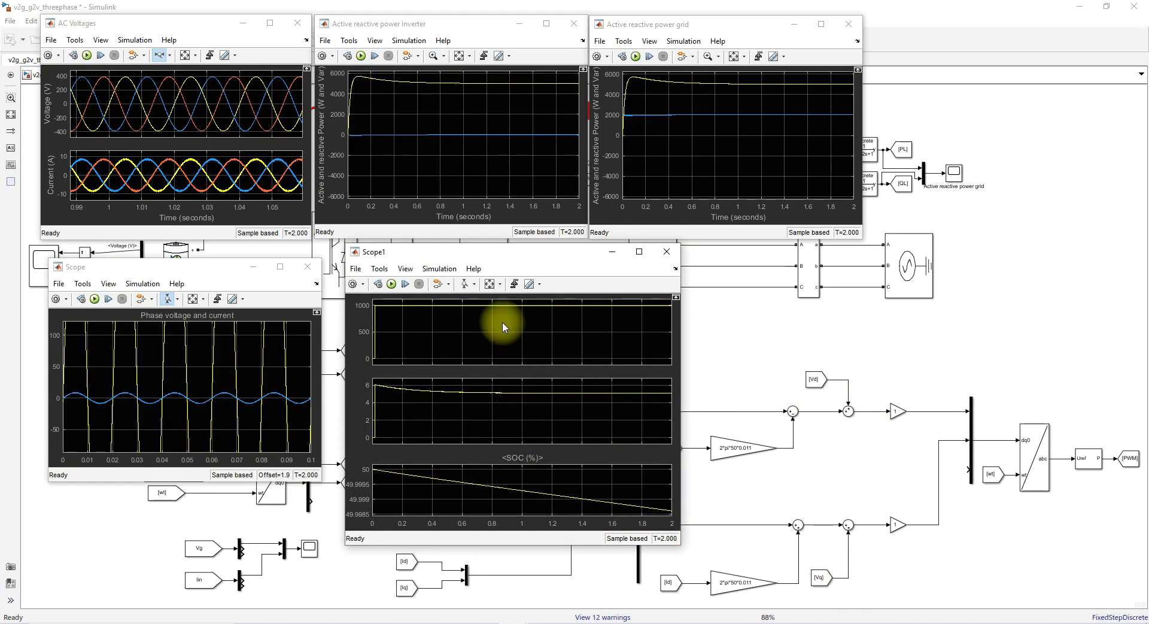
pyautogui.click(392, 285)
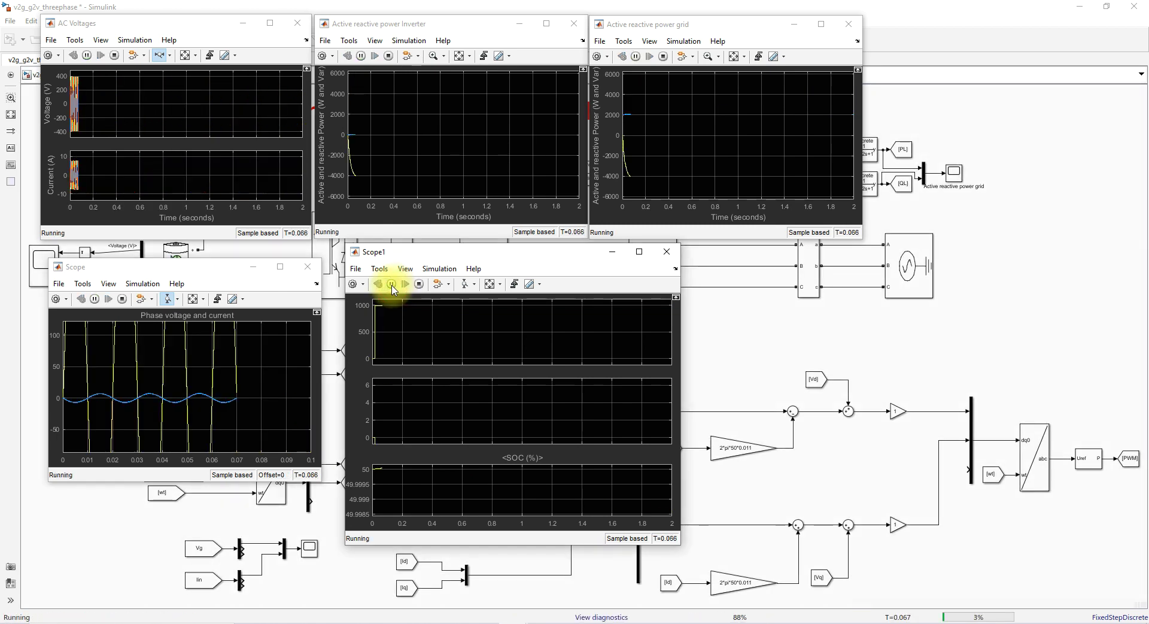
# Step: Rescale the Scope1 battery plots to fit the data while the negative-reference simulation runs
pyautogui.click(490, 285)
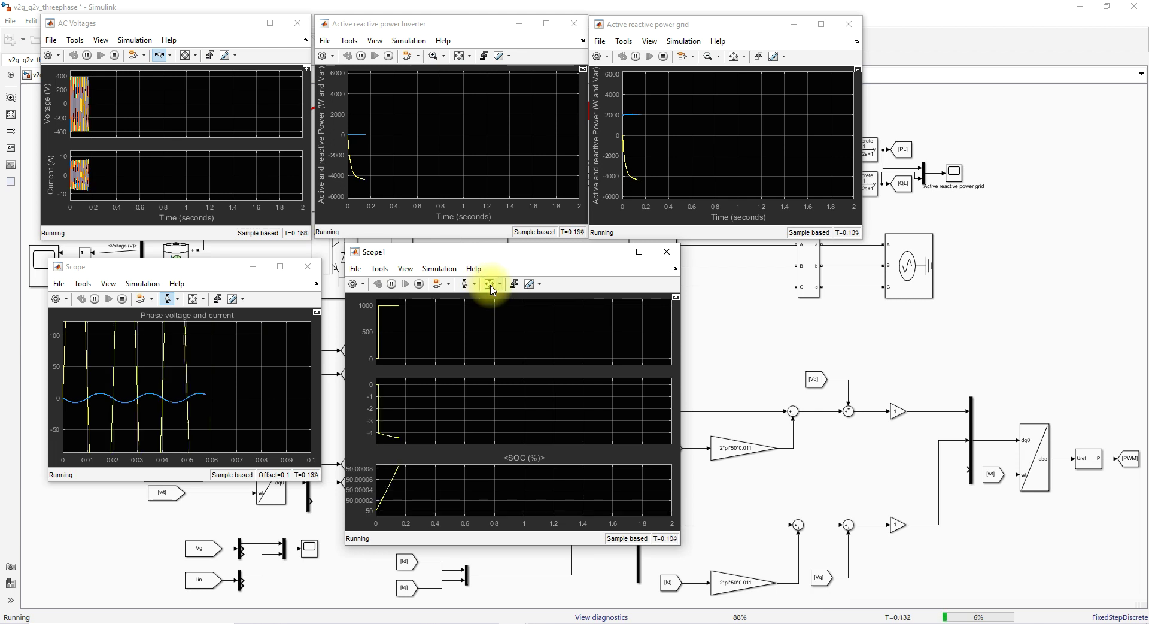
pyautogui.hotkey('ctrl', 'd')
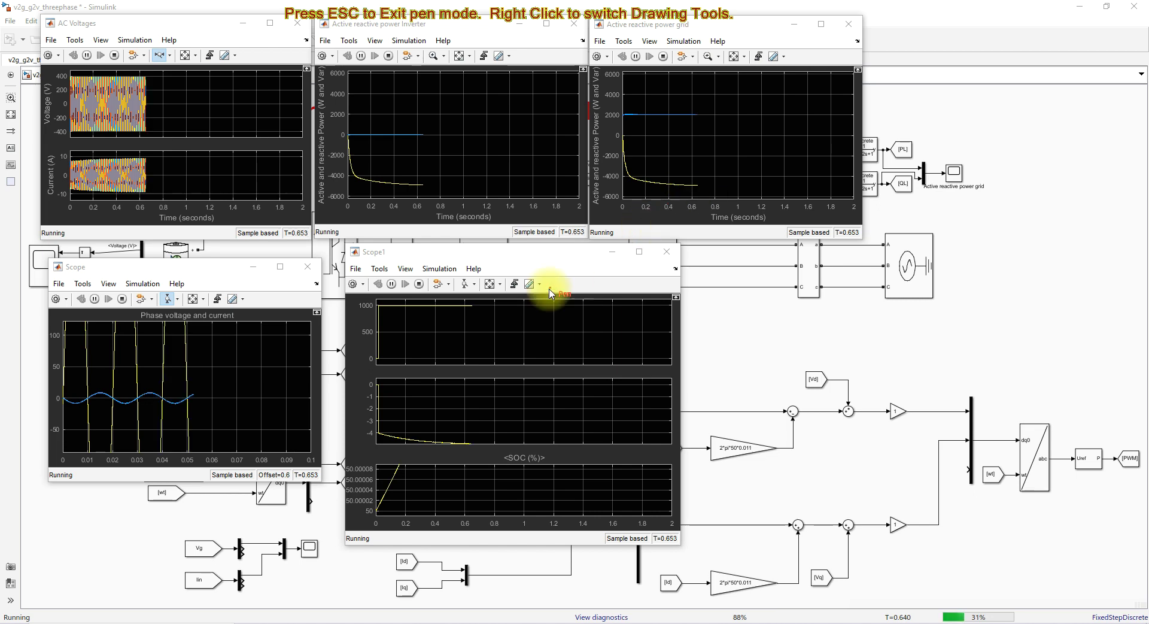
pyautogui.press('Escape')
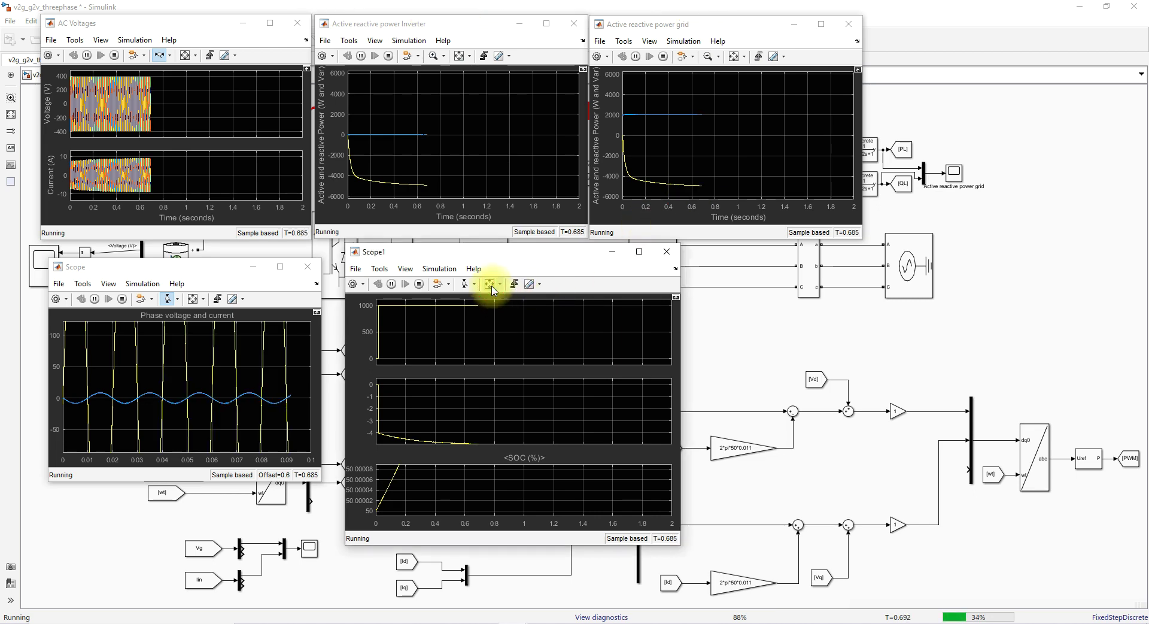
pyautogui.click(490, 285)
# Step: Circle the phase current curve in Scope, clear the mark, and zoom the AC Voltages time axis to about 0.935–1.02 s
pyautogui.press('F9')
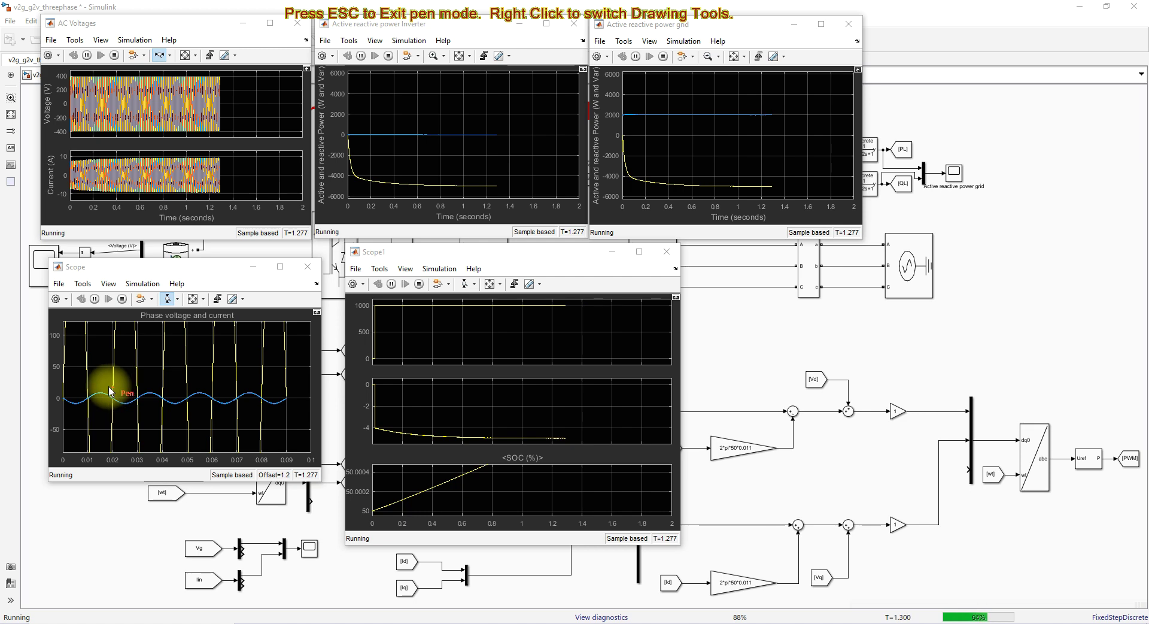
pyautogui.moveTo(113, 381)
pyautogui.mouseDown()
pyautogui.moveTo(76, 409)
pyautogui.moveTo(100, 424)
pyautogui.moveTo(127, 394)
pyautogui.mouseUp()
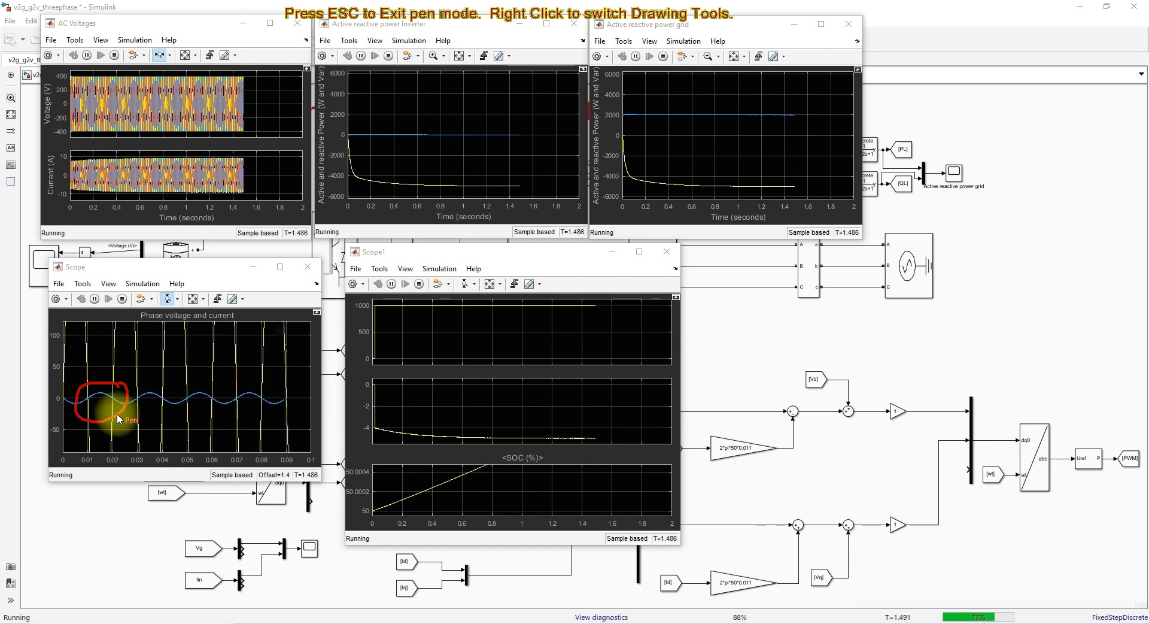
pyautogui.press('Escape')
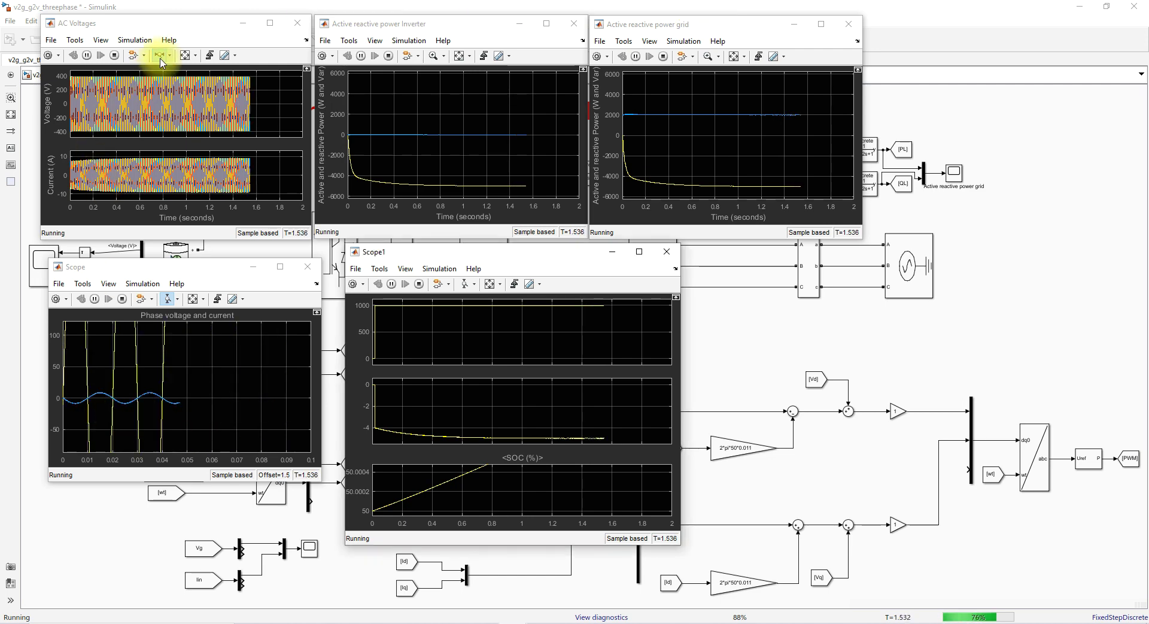
pyautogui.moveTo(168, 152); pyautogui.dragTo(199, 154)
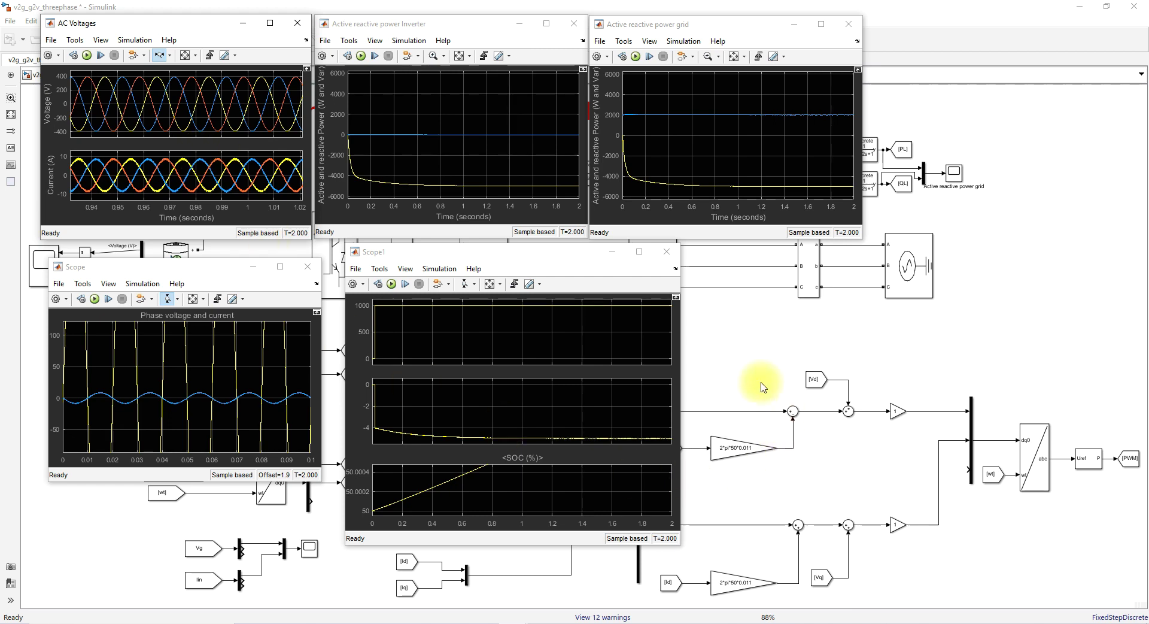
# Step: Add a Step block and connect it to the 2/3 gain in place of the Constant, leaving the Constant unconnected above it
pyautogui.click(729, 354)
pyautogui.doubleClick(427, 396)
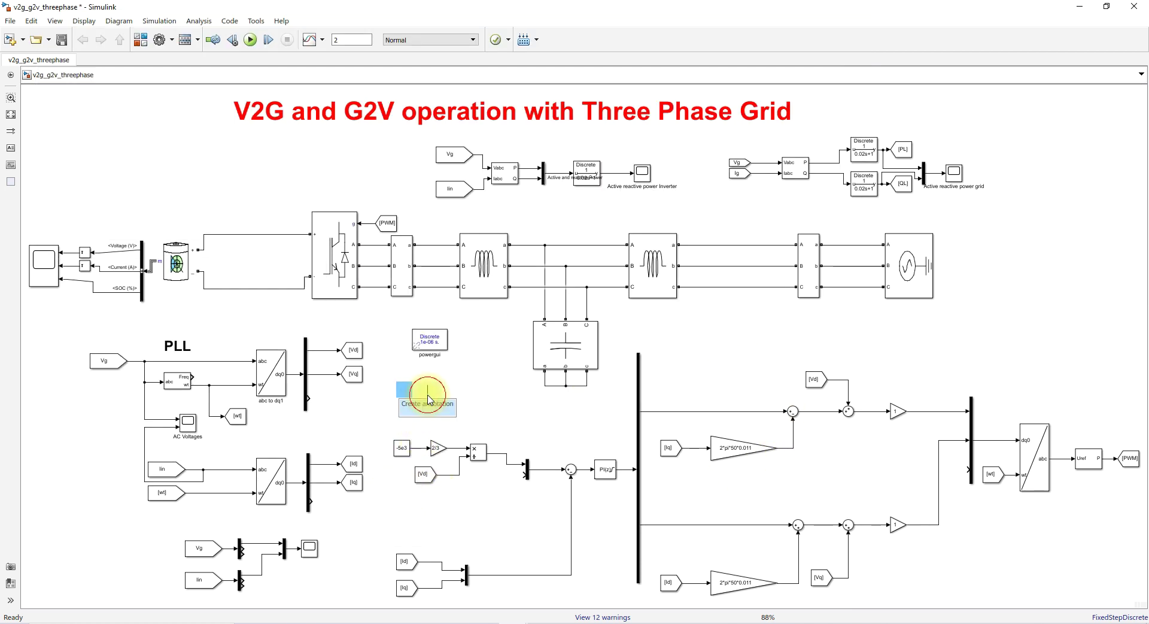
pyautogui.write('step')
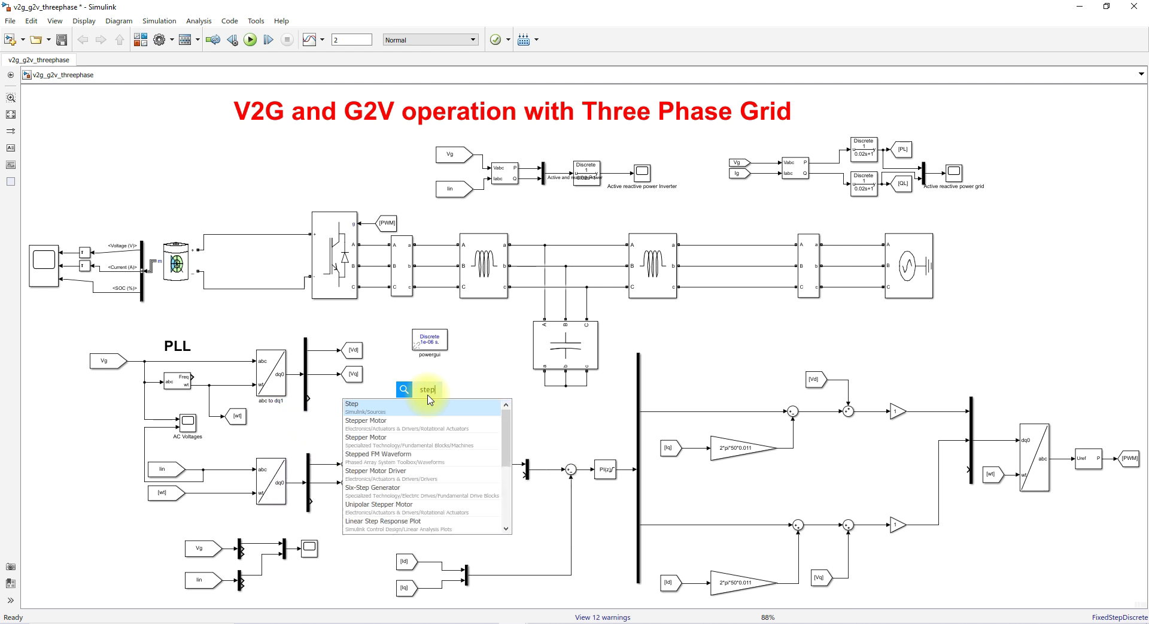
pyautogui.press('Return')
pyautogui.moveTo(426, 393); pyautogui.dragTo(397, 410)
pyautogui.click(419, 454)
pyautogui.press('Delete')
pyautogui.moveTo(396, 474); pyautogui.dragTo(401, 443)
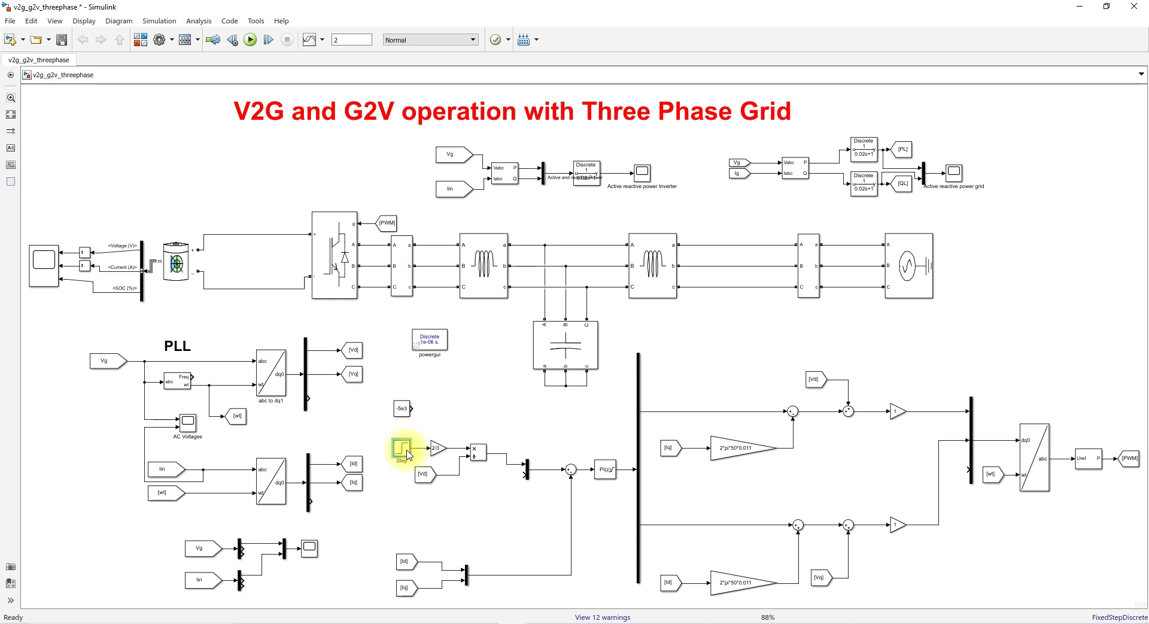
# Step: Set the Step block's initial value to 5e3 and its final value to -5e3
pyautogui.doubleClick(402, 449)
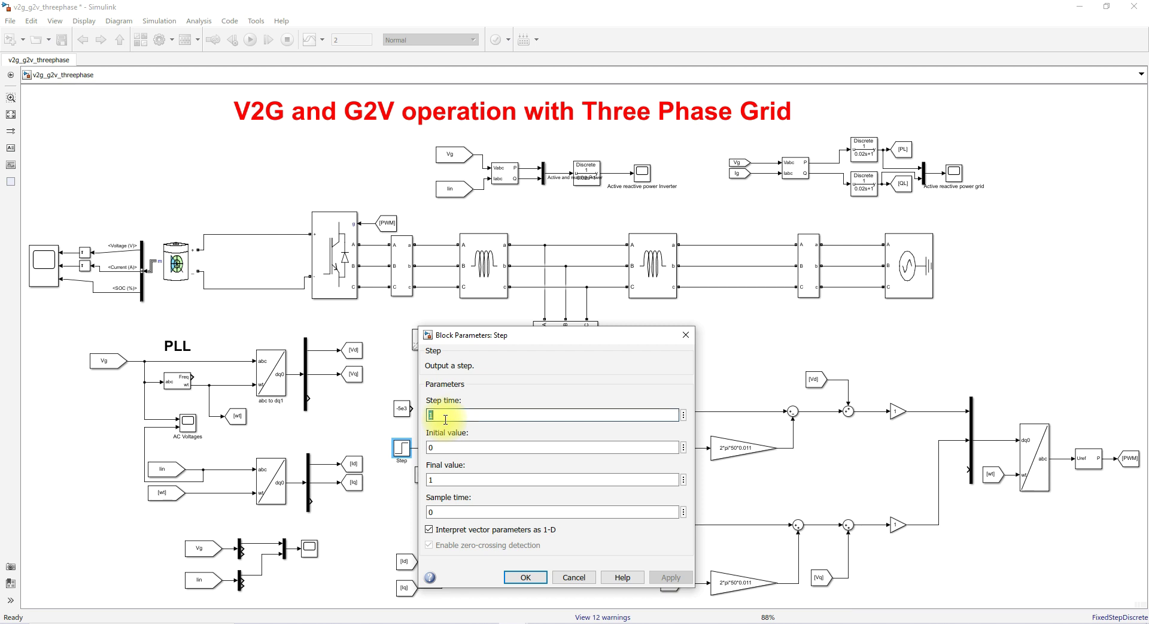
pyautogui.doubleClick(443, 449)
pyautogui.write('5e3')
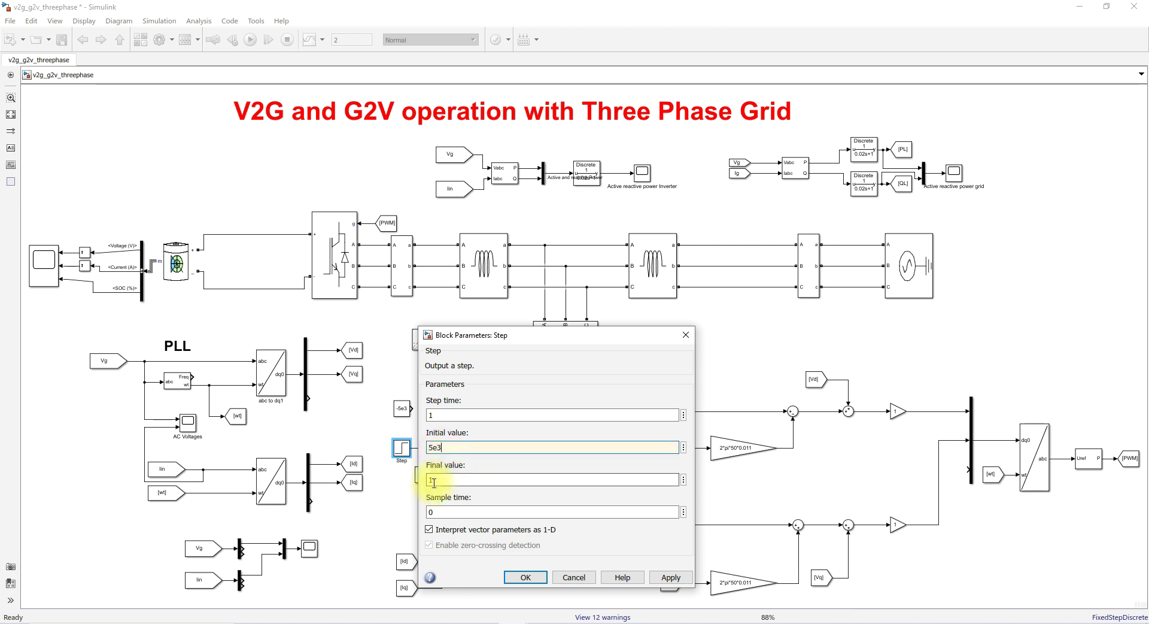
pyautogui.doubleClick(436, 477)
pyautogui.write('-')
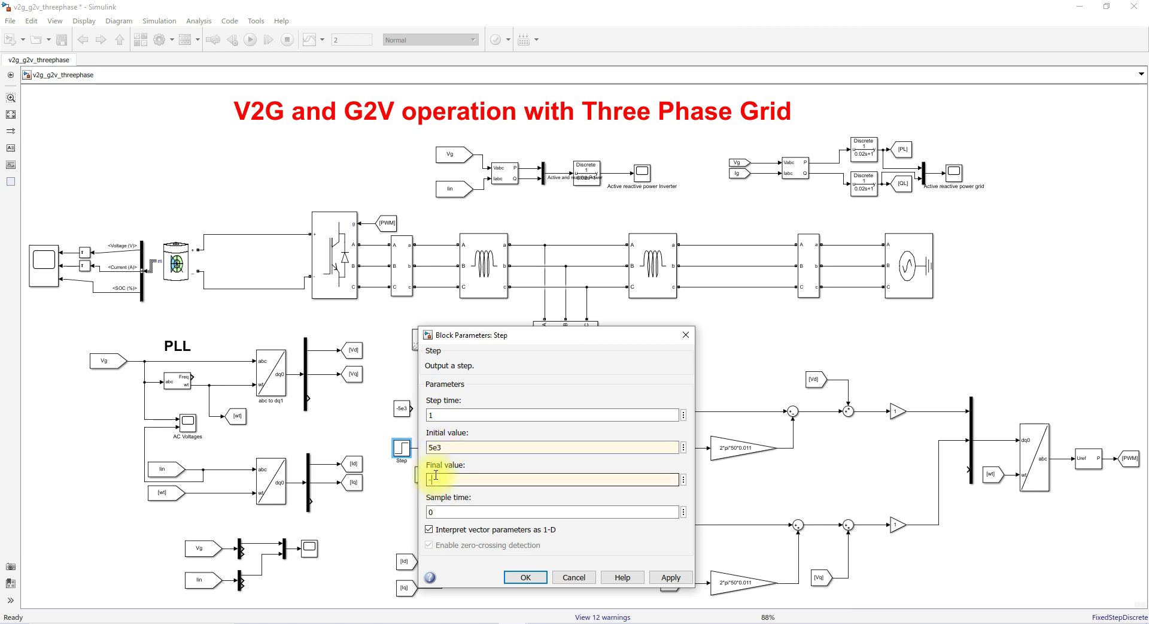
pyautogui.write('5e3')
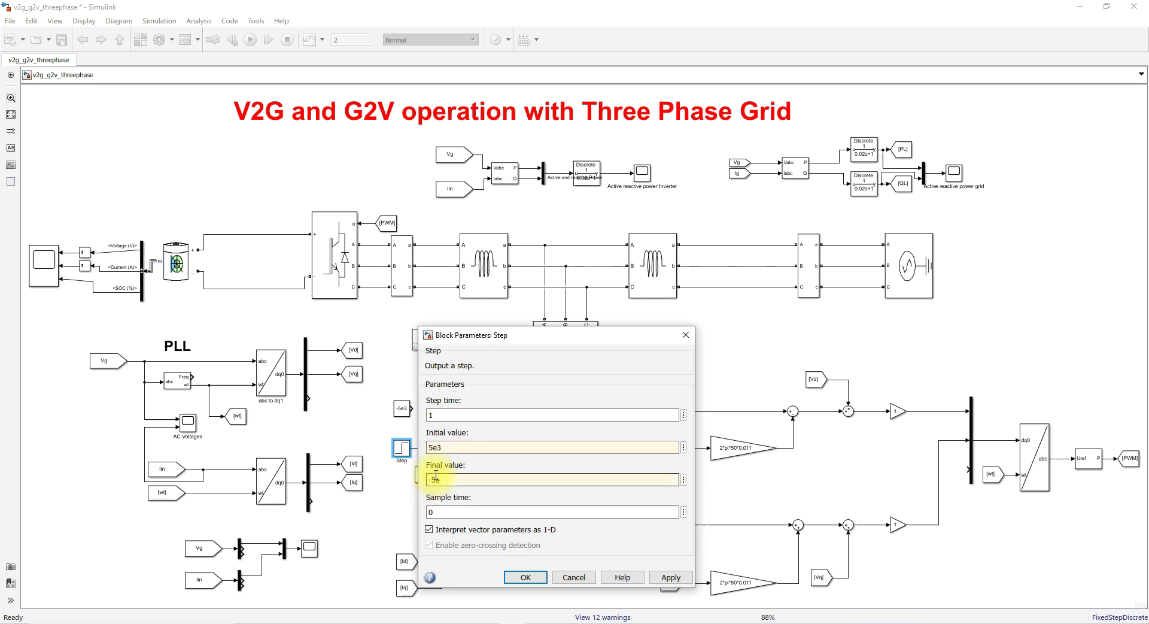
pyautogui.doubleClick(449, 448)
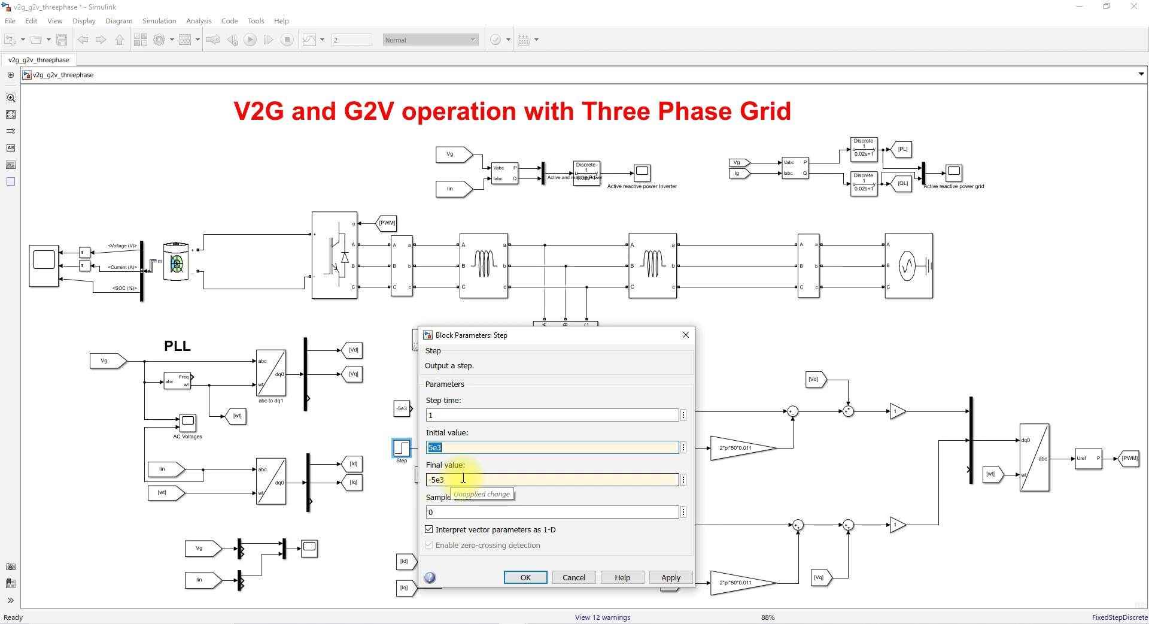
pyautogui.click(524, 579)
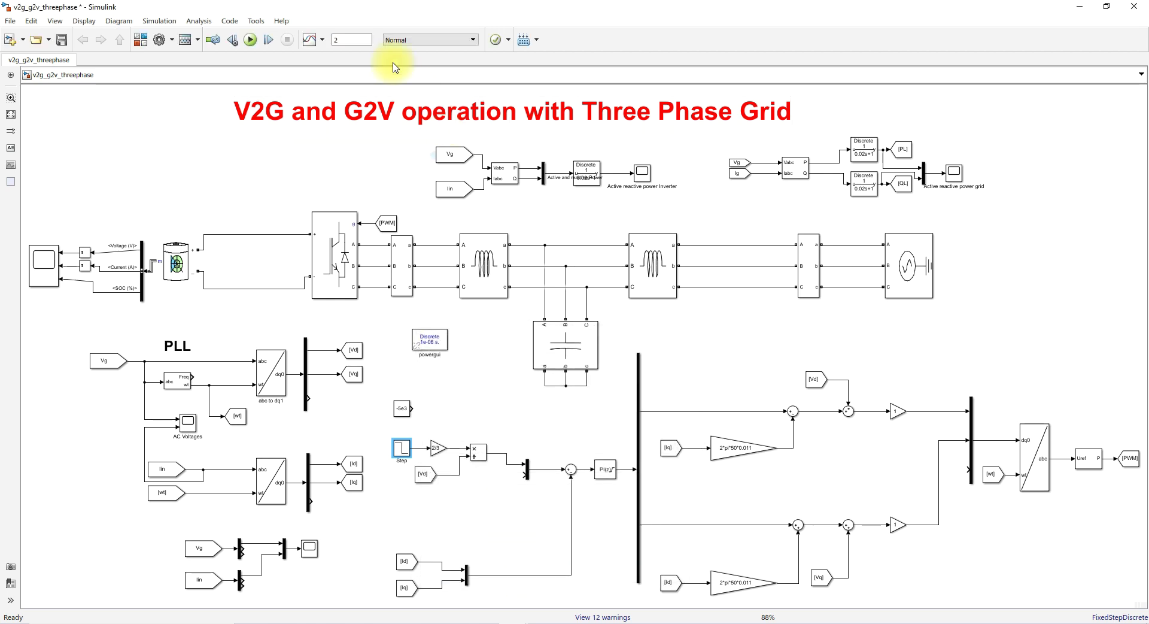
# Step: Run the simulation with the Step power reference and bring all five scope windows to the front
pyautogui.click(250, 40)
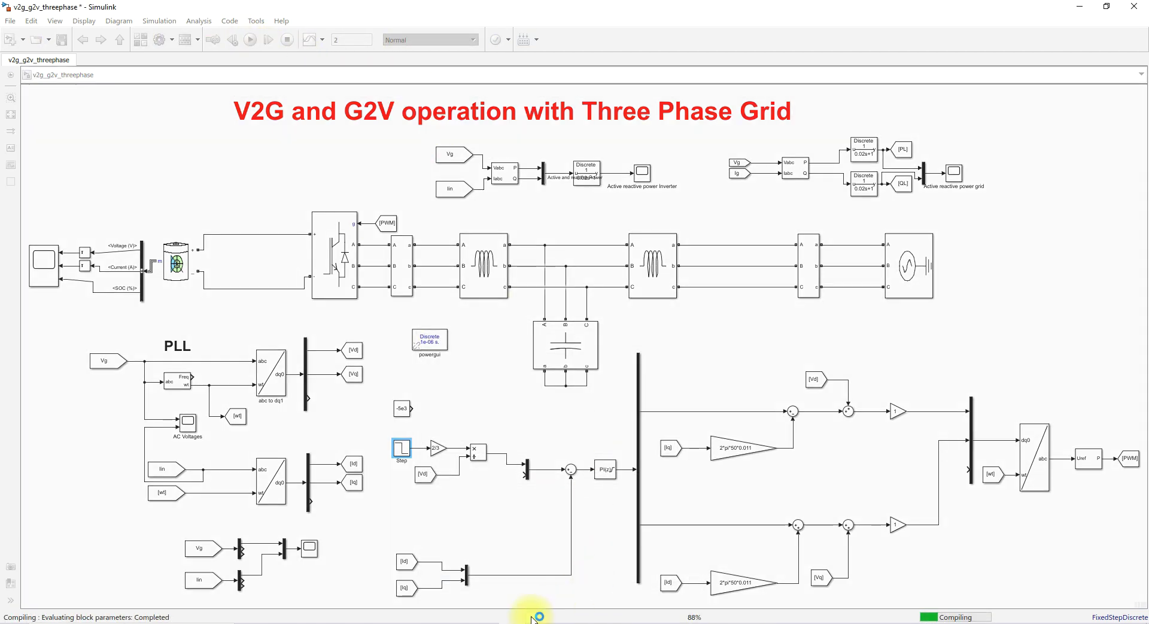
pyautogui.click(472, 600)
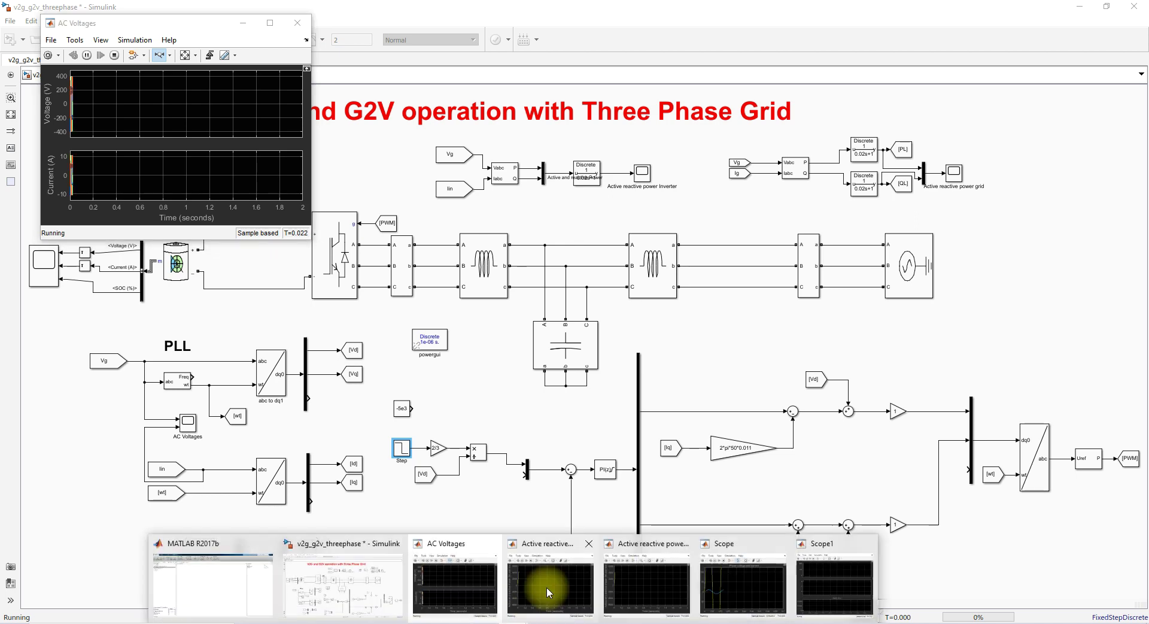
pyautogui.click(542, 588)
pyautogui.click(617, 590)
pyautogui.moveTo(527, 615)
pyautogui.click(726, 582)
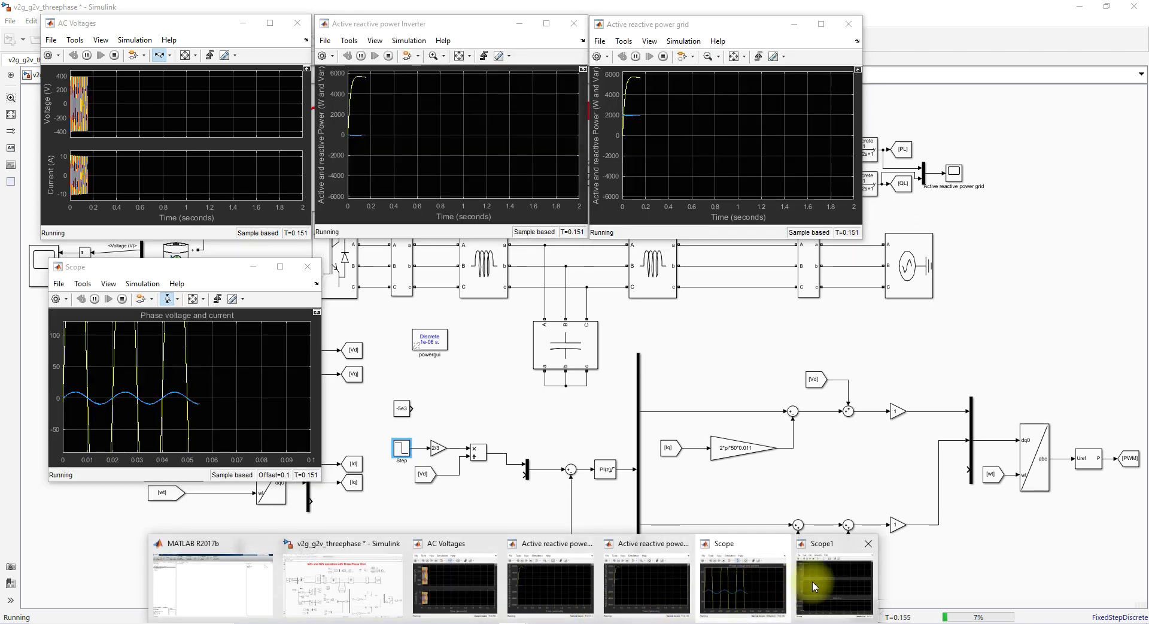
pyautogui.click(813, 581)
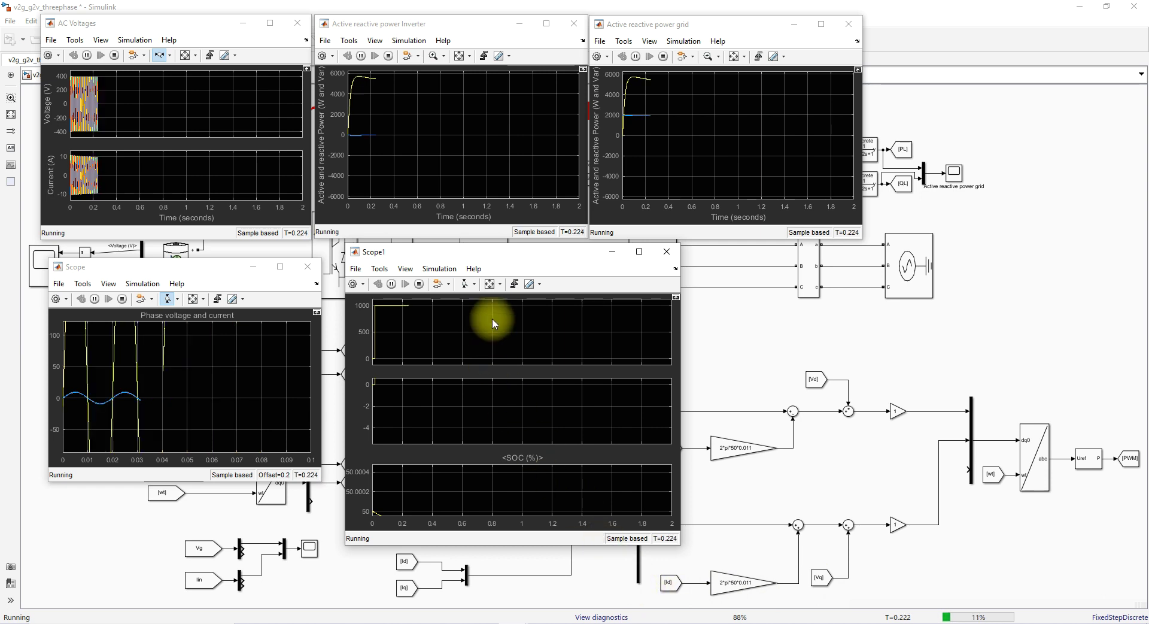
# Step: Refit the Scope1 battery axes before and after the 1 s power reversal during the run
pyautogui.click(490, 284)
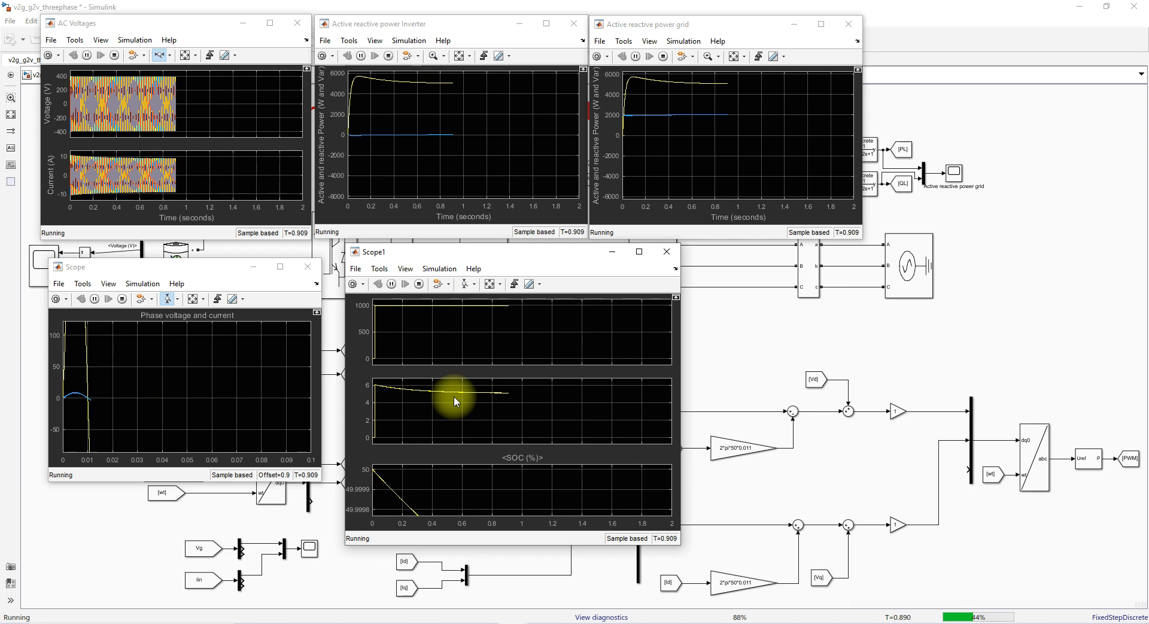
pyautogui.click(488, 285)
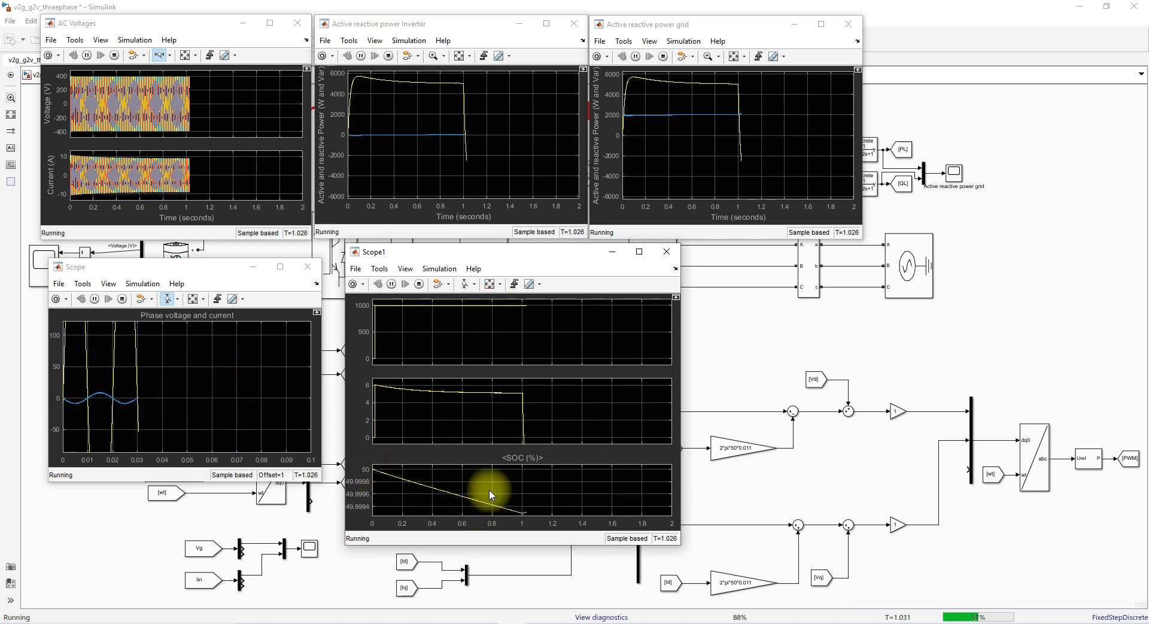
pyautogui.click(490, 286)
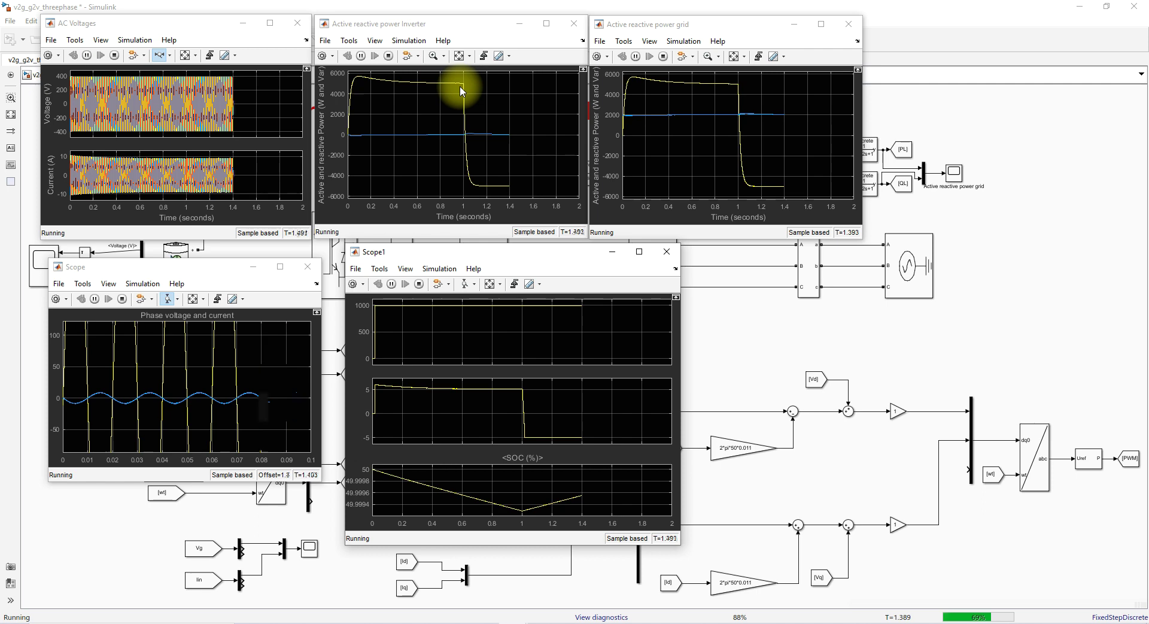
# Step: Circle the phase current curve between about 0.03 and 0.055 s in Scope and clear the annotation
pyautogui.hotkey('ctrl', '2')
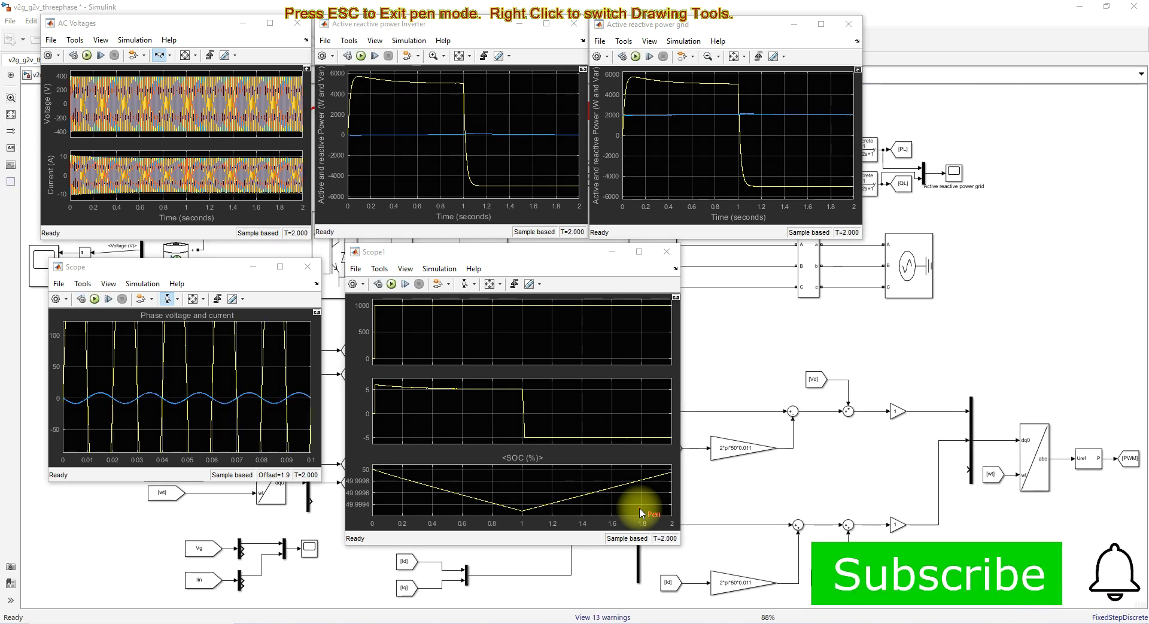
pyautogui.moveTo(190, 391)
pyautogui.mouseDown()
pyautogui.moveTo(137, 394)
pyautogui.moveTo(162, 416)
pyautogui.moveTo(200, 404)
pyautogui.moveTo(183, 383)
pyautogui.mouseUp()
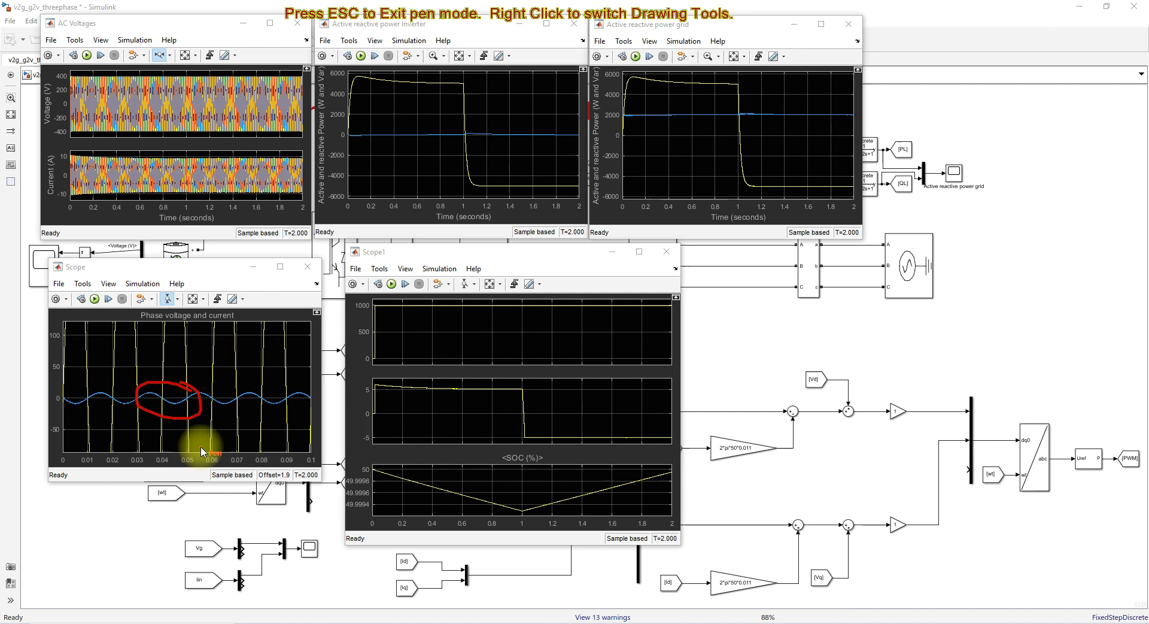
pyautogui.press('Escape')
# Step: Refit the Scope axes and zoom the time axis to about 0.955–1.065 s, around the power reversal
pyautogui.click(192, 299)
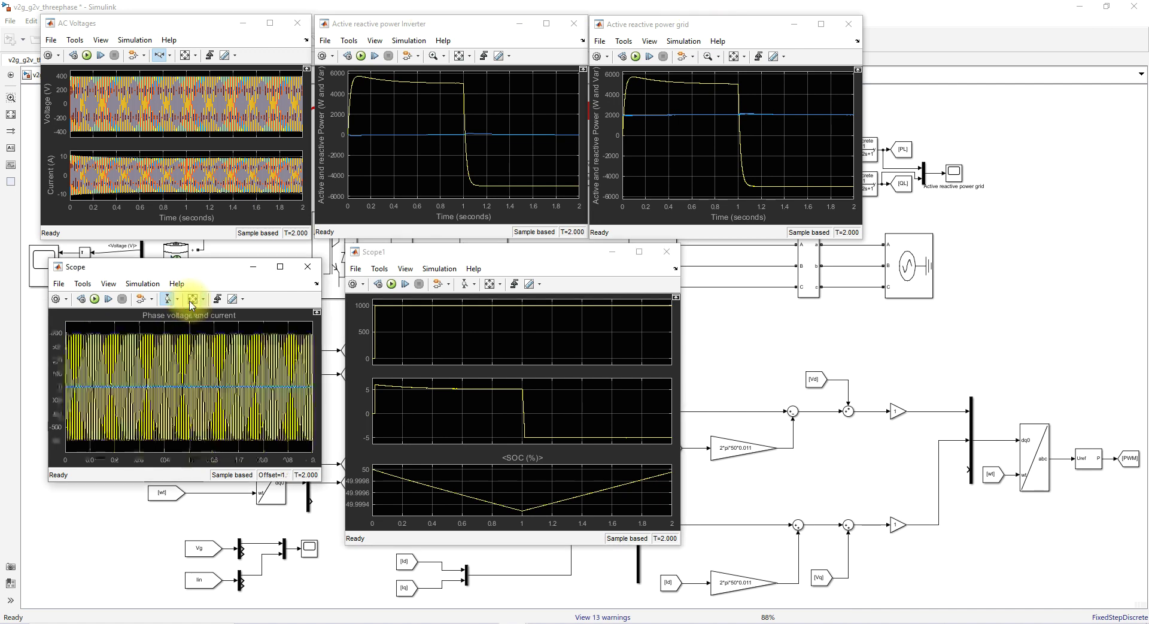
pyautogui.click(180, 301)
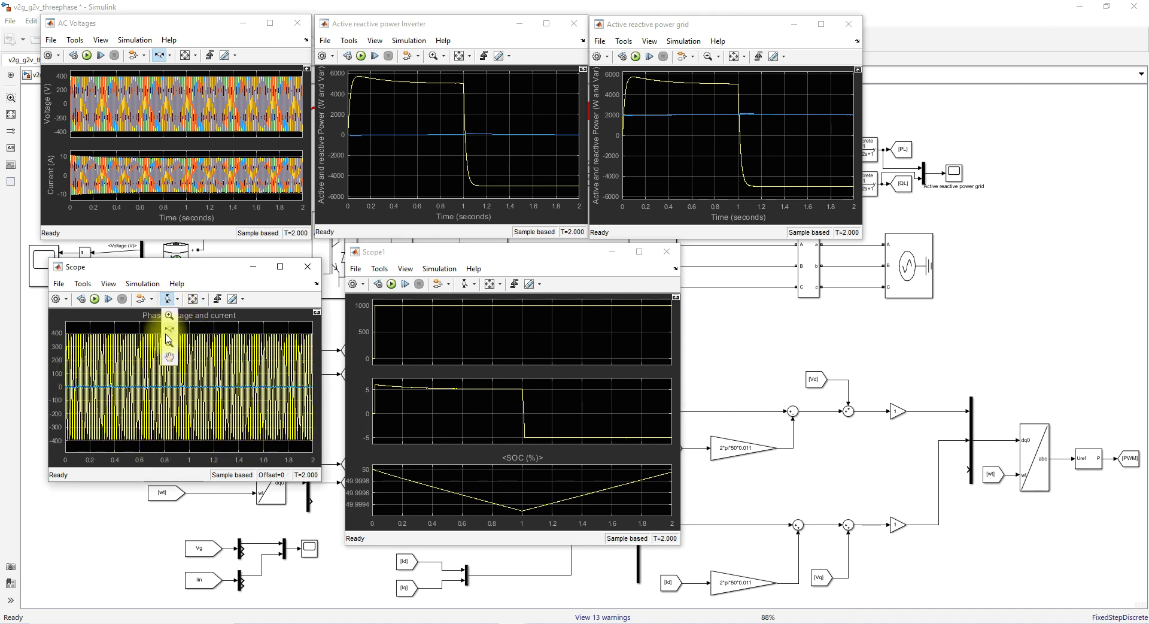
pyautogui.click(171, 324)
pyautogui.moveTo(162, 372); pyautogui.dragTo(220, 377)
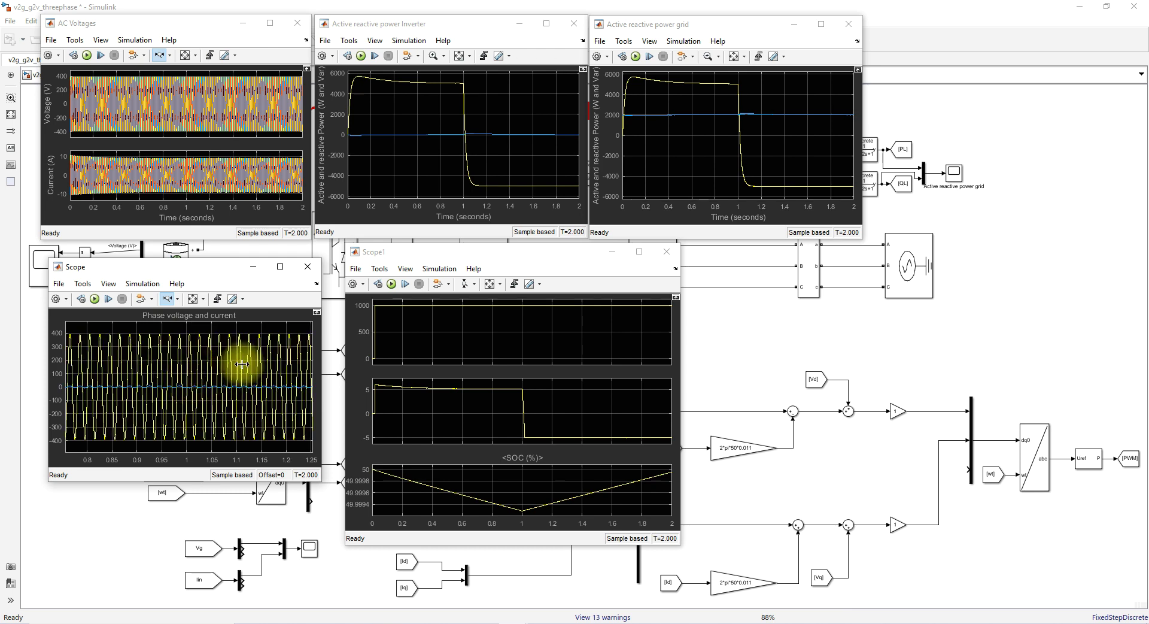
pyautogui.moveTo(164, 381); pyautogui.dragTo(213, 378)
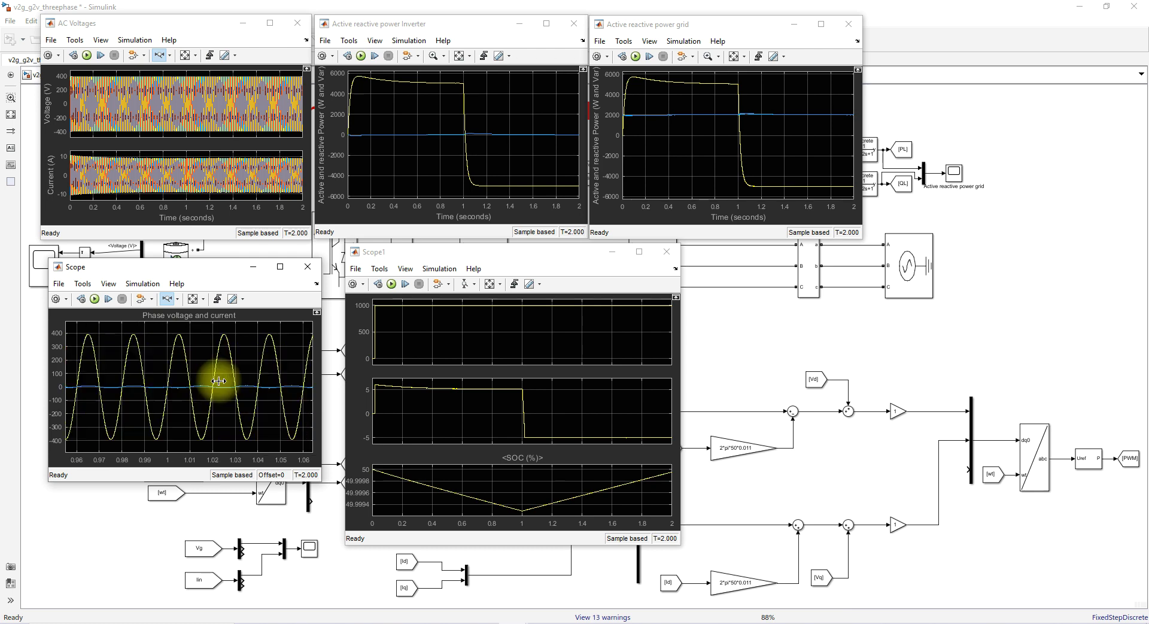
# Step: Zoom Scope's vertical axis to about -190 to 120 to enlarge the phase current curve
pyautogui.click(178, 299)
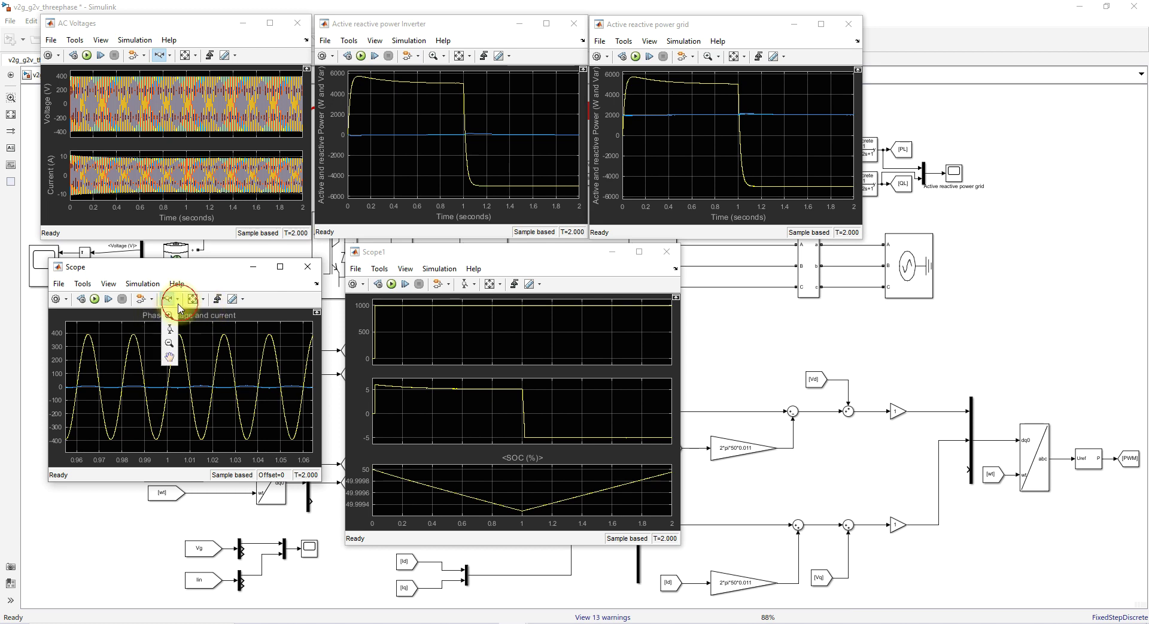
pyautogui.click(173, 334)
pyautogui.moveTo(175, 424); pyautogui.dragTo(180, 354)
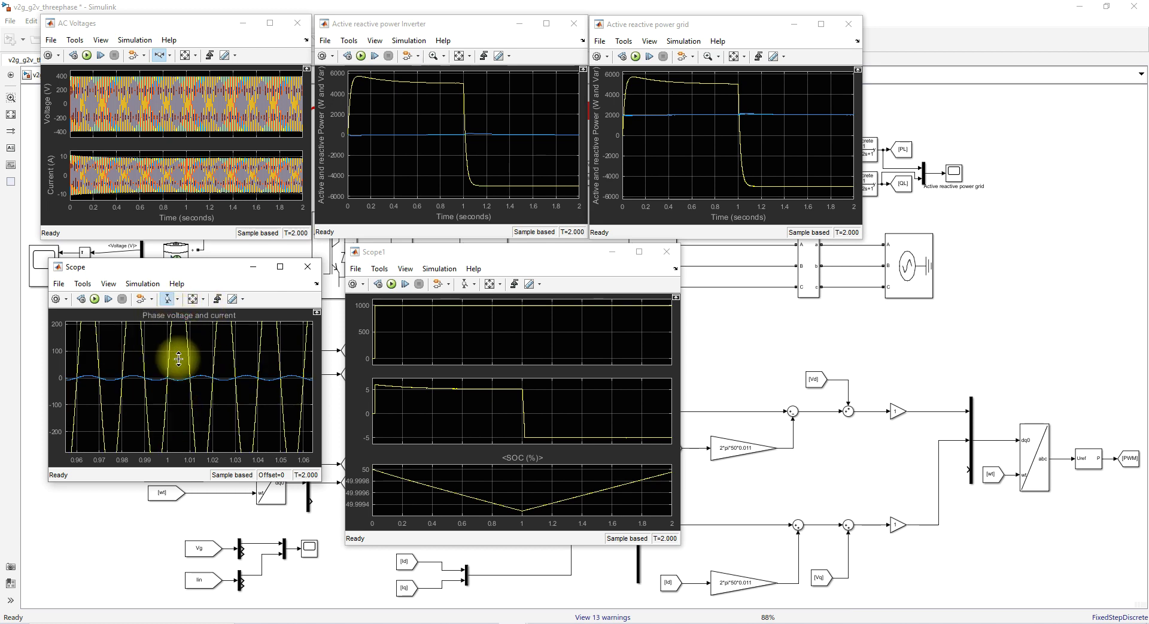
pyautogui.moveTo(177, 428); pyautogui.dragTo(180, 347)
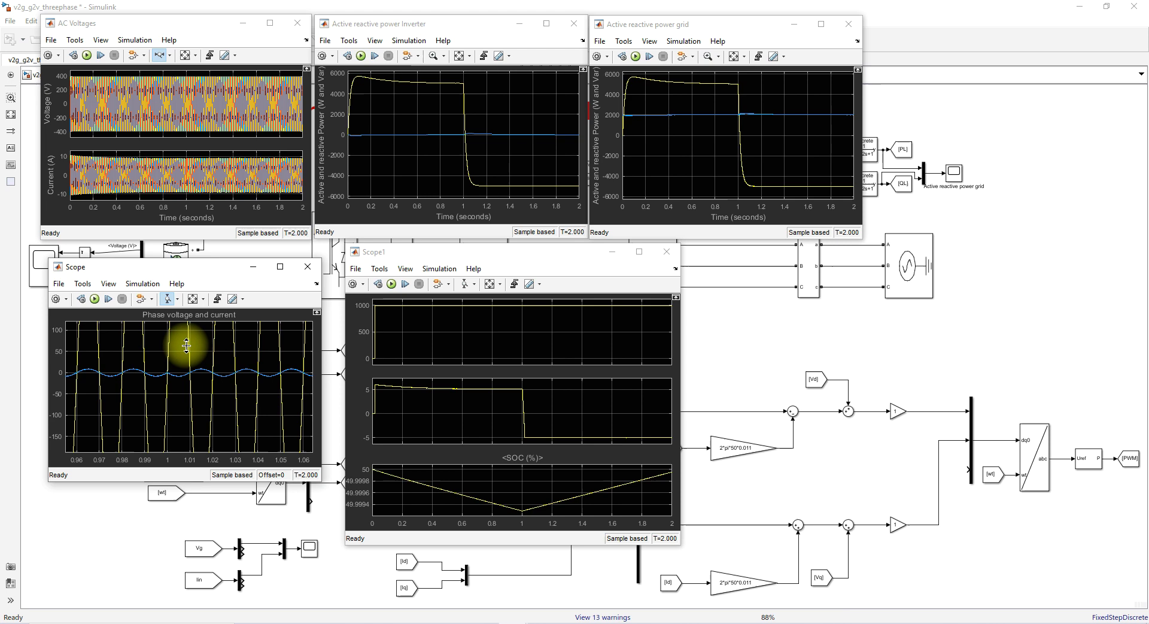
# Step: Circle the phase current just before and just after 1 s in Scope and clear the annotations
pyautogui.press('F9')
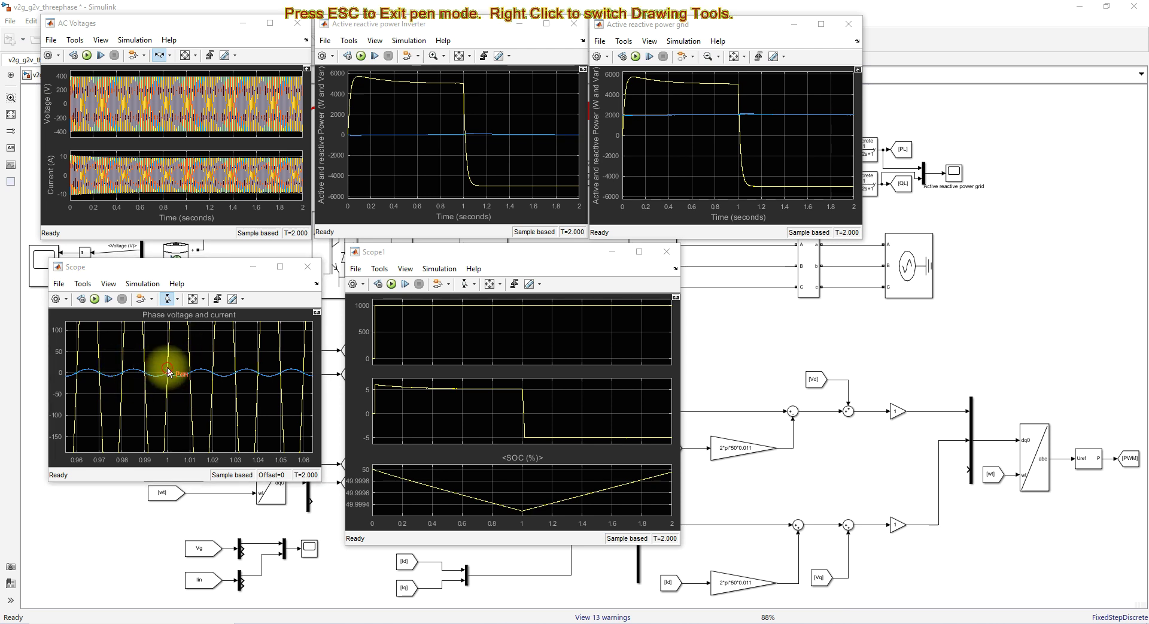
pyautogui.moveTo(167, 365)
pyautogui.mouseDown()
pyautogui.moveTo(130, 360)
pyautogui.moveTo(113, 374)
pyautogui.moveTo(118, 388)
pyautogui.moveTo(160, 366)
pyautogui.mouseUp()
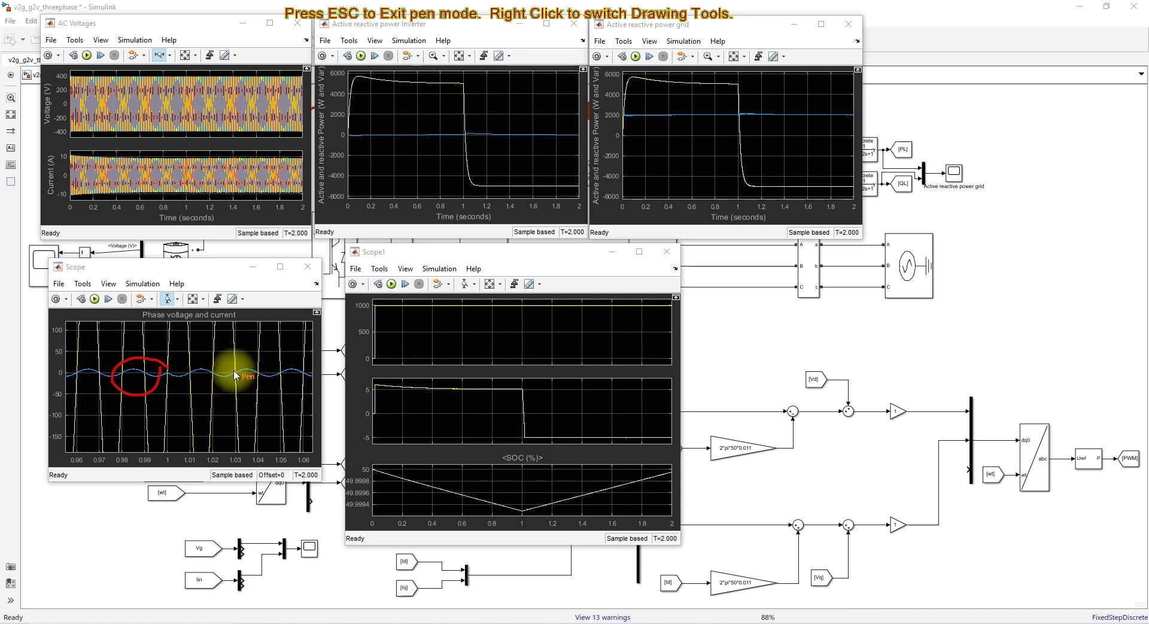
pyautogui.moveTo(234, 368)
pyautogui.mouseDown()
pyautogui.moveTo(175, 359)
pyautogui.moveTo(164, 378)
pyautogui.moveTo(190, 397)
pyautogui.moveTo(234, 370)
pyautogui.mouseUp()
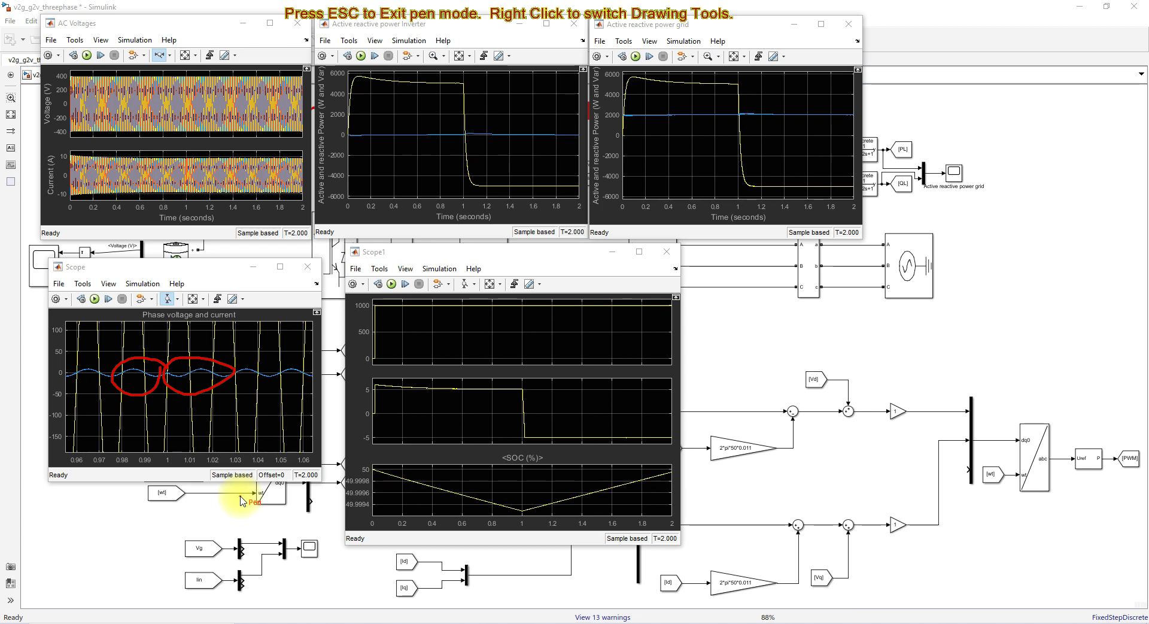
pyautogui.press('Escape')
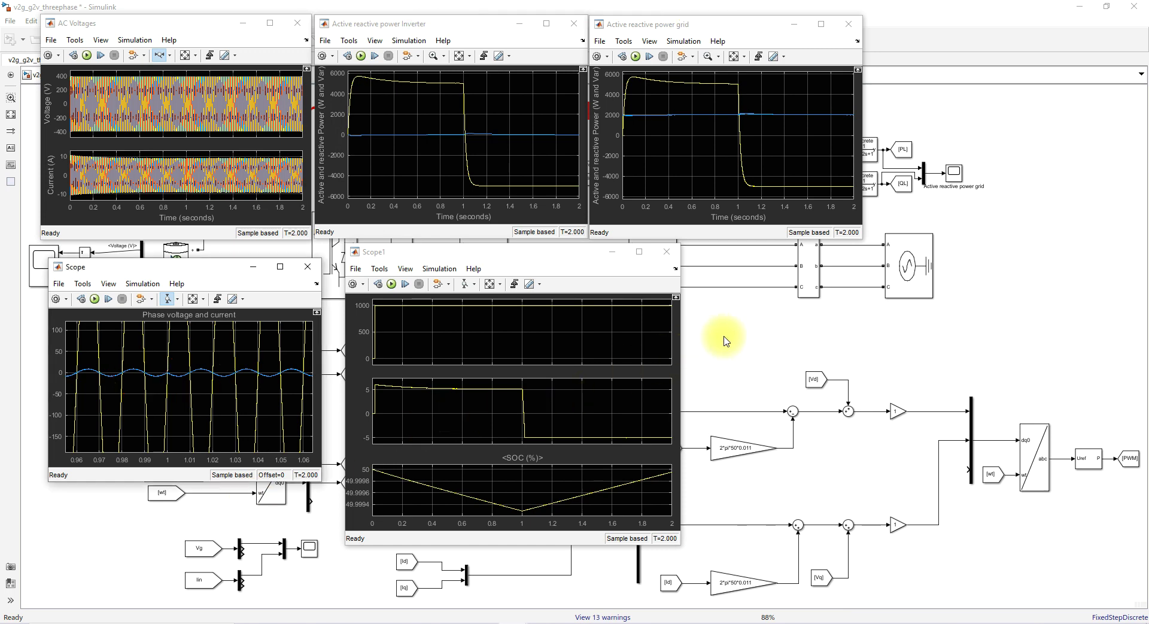
# Step: Set the Step block's initial value to -5e3 and its final value to 5e3
pyautogui.click(720, 333)
pyautogui.doubleClick(410, 452)
pyautogui.doubleClick(451, 447)
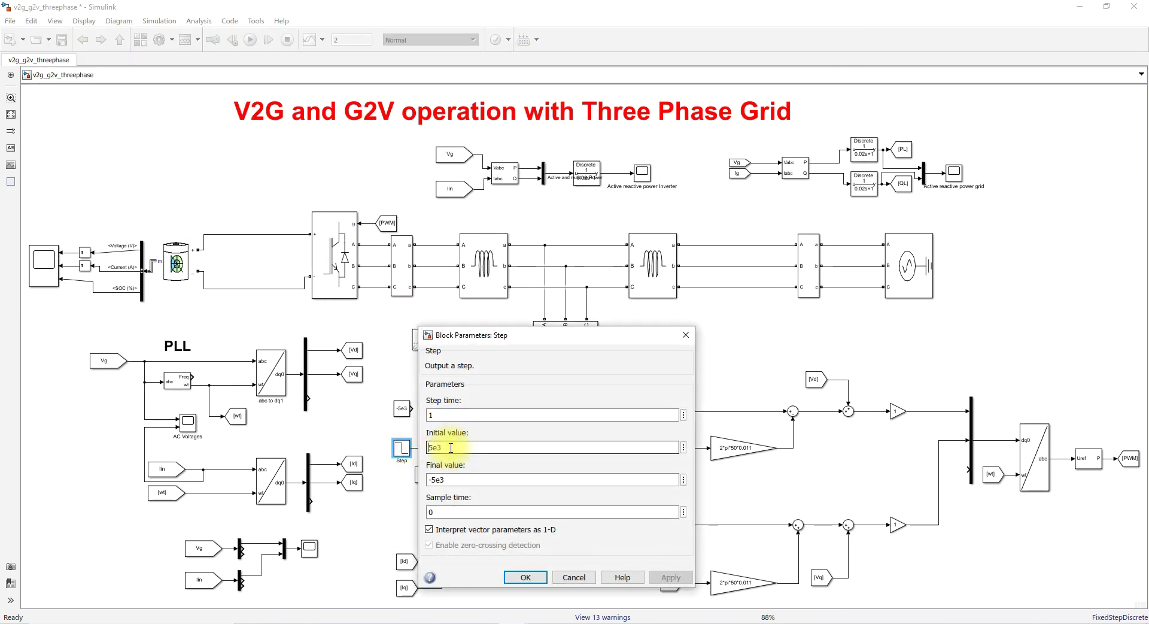
pyautogui.doubleClick(466, 477)
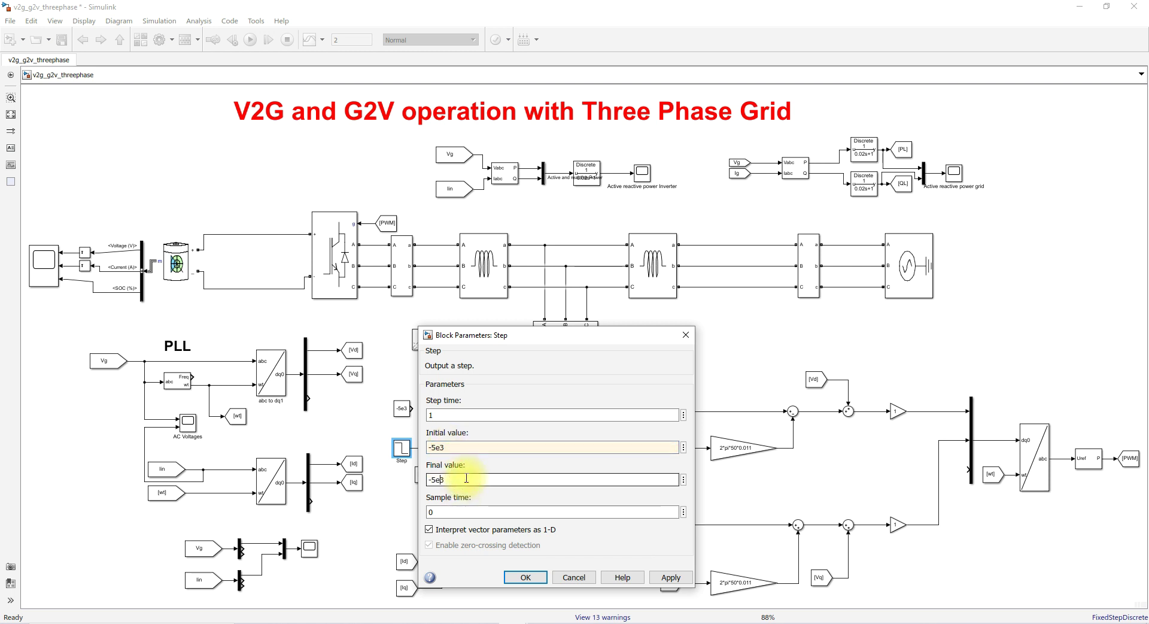
pyautogui.click(525, 577)
# Step: Run the simulation with the reversed Step reference and bring all five scope windows to the front
pyautogui.click(250, 40)
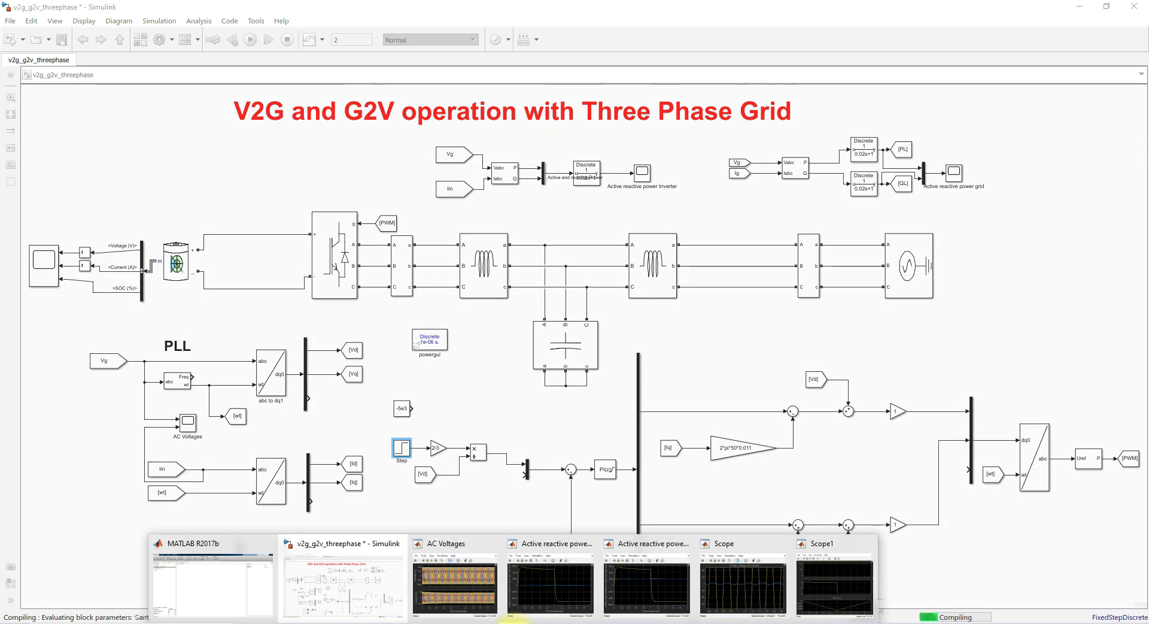
pyautogui.moveTo(532, 605)
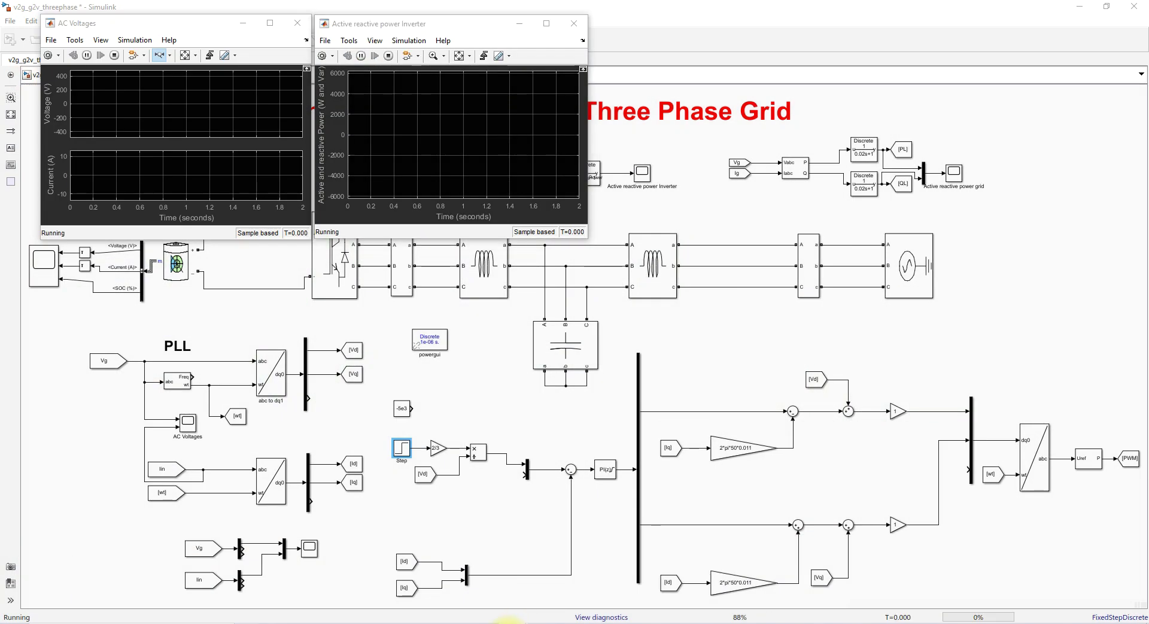
pyautogui.click(739, 589)
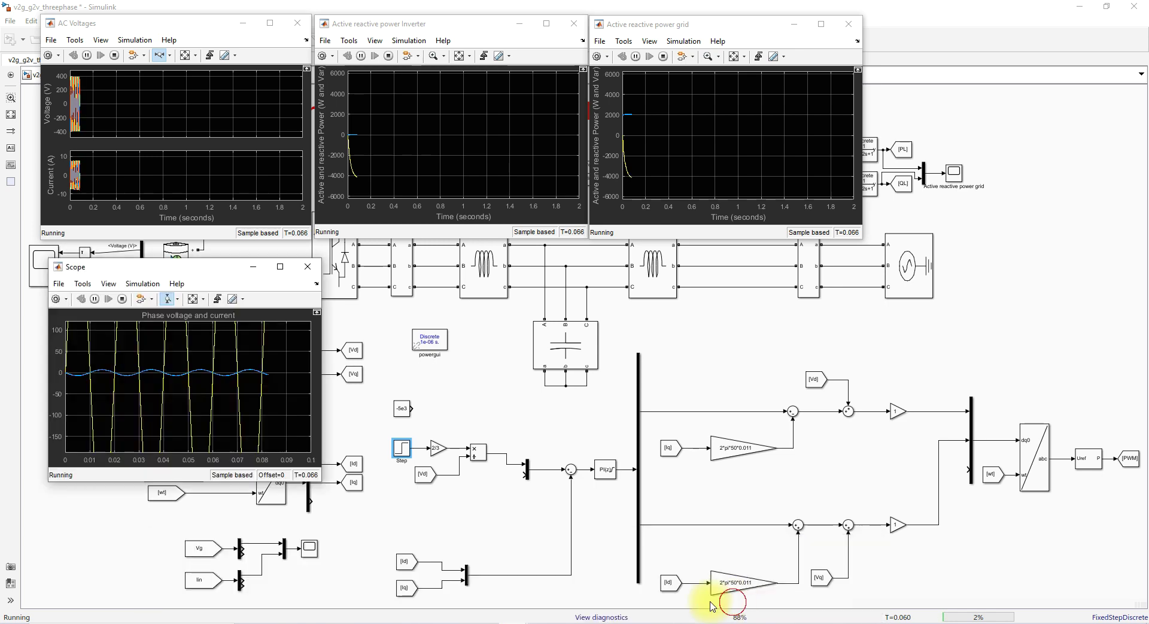
pyautogui.moveTo(760, 590)
pyautogui.click(815, 584)
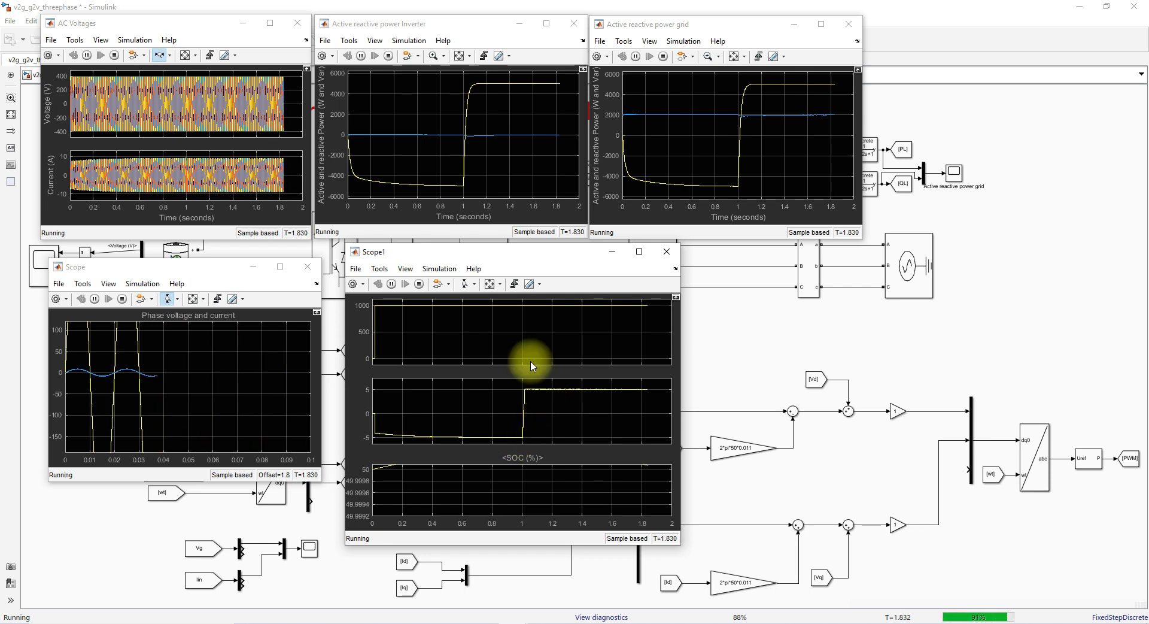
# Step: Refit Scope1, circle its SOC curve before and after 1 s and the phase current in Scope, and clear the annotations
pyautogui.click(489, 285)
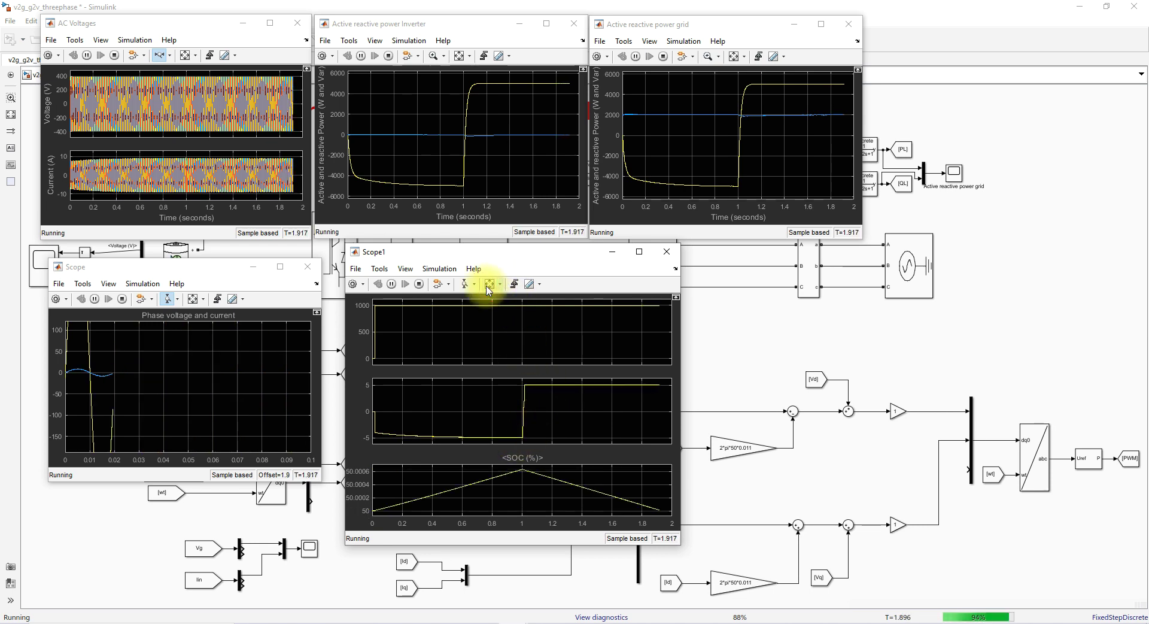
pyautogui.press('F9')
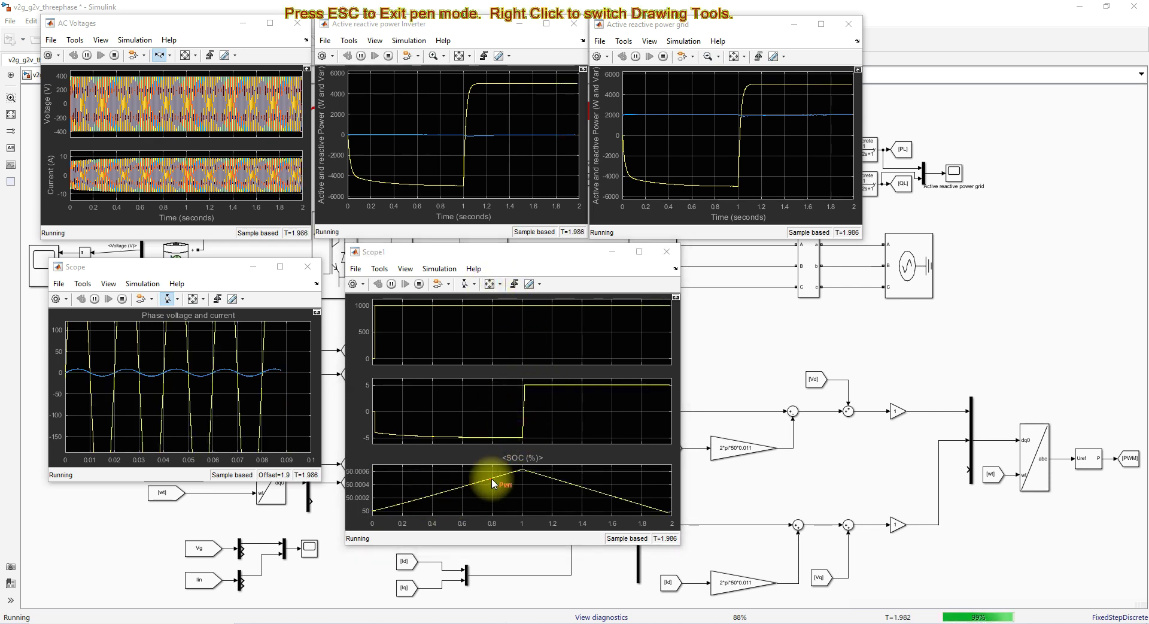
pyautogui.moveTo(501, 470)
pyautogui.mouseDown()
pyautogui.moveTo(423, 480)
pyautogui.moveTo(374, 509)
pyautogui.moveTo(496, 495)
pyautogui.moveTo(518, 471)
pyautogui.mouseUp()
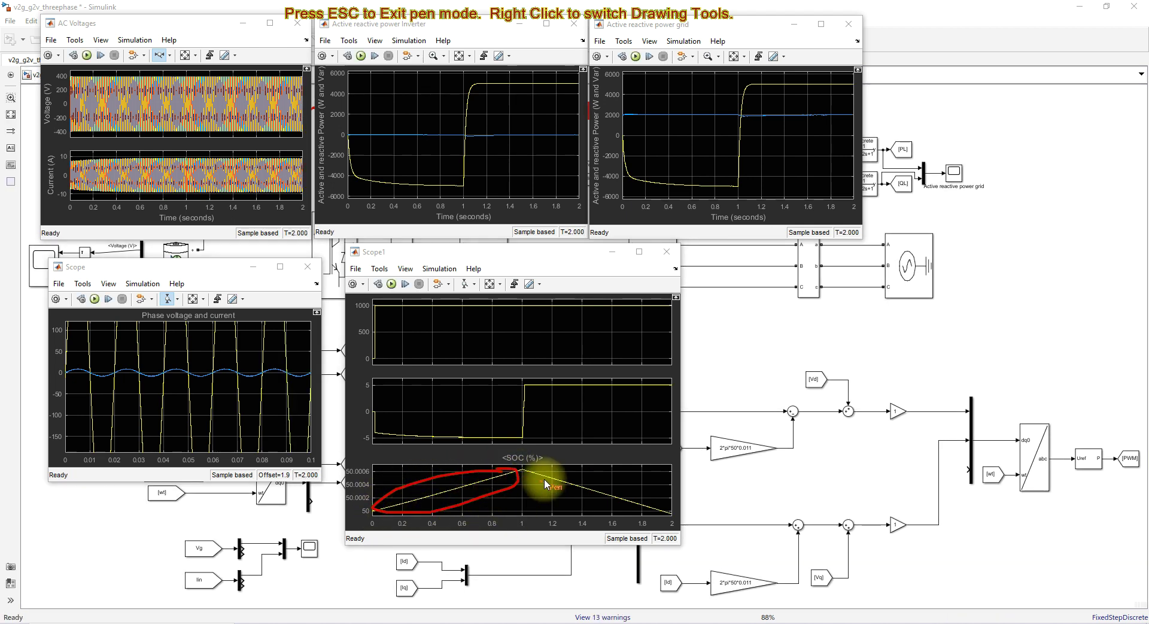
pyautogui.moveTo(623, 480)
pyautogui.mouseDown()
pyautogui.moveTo(530, 470)
pyautogui.moveTo(537, 489)
pyautogui.moveTo(662, 509)
pyautogui.moveTo(611, 481)
pyautogui.mouseUp()
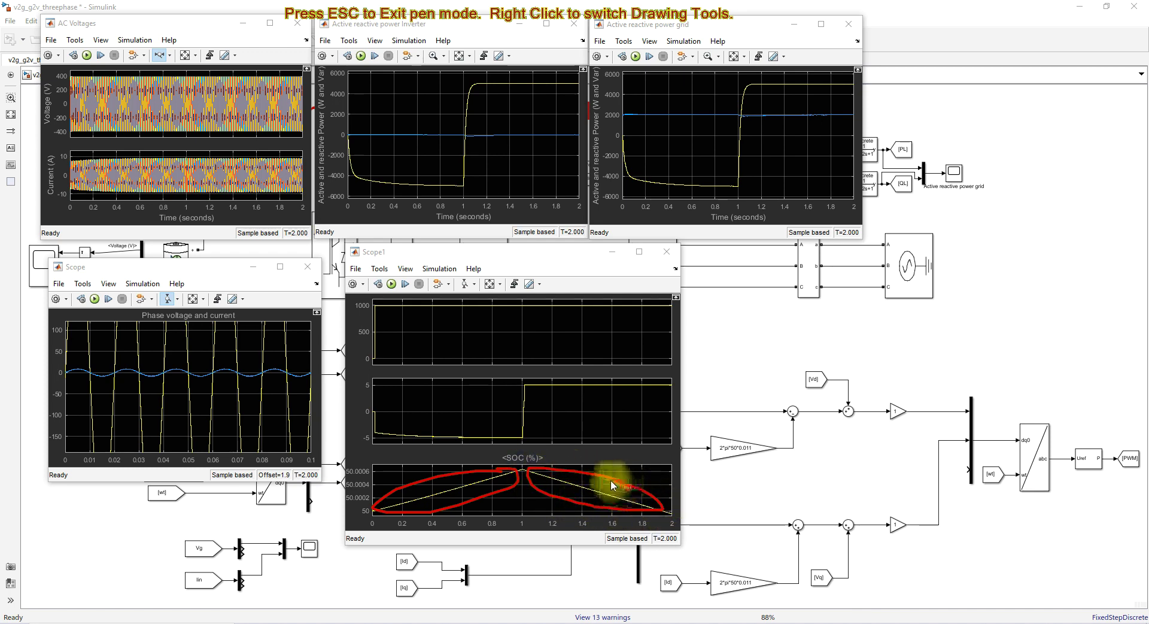
pyautogui.moveTo(99, 381)
pyautogui.mouseDown()
pyautogui.moveTo(152, 399)
pyautogui.moveTo(194, 389)
pyautogui.moveTo(190, 367)
pyautogui.moveTo(166, 351)
pyautogui.moveTo(103, 375)
pyautogui.mouseUp()
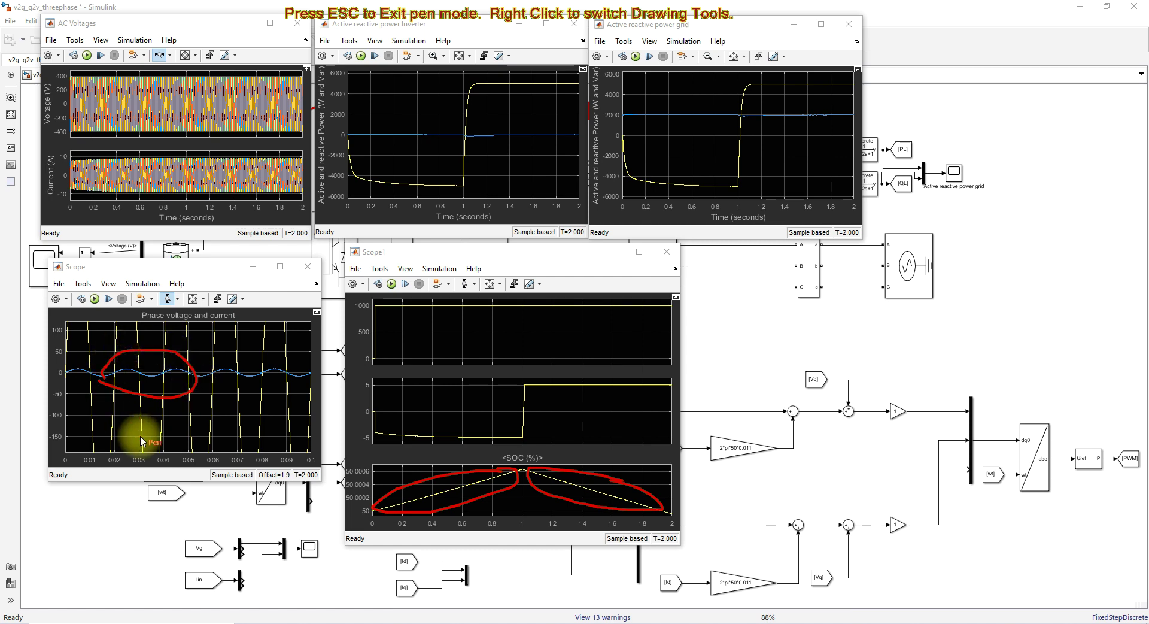
pyautogui.press('Escape')
# Step: Refit the Scope axes and zoom the time axis to about 0.9–1.13 s, around the power reversal
pyautogui.click(190, 300)
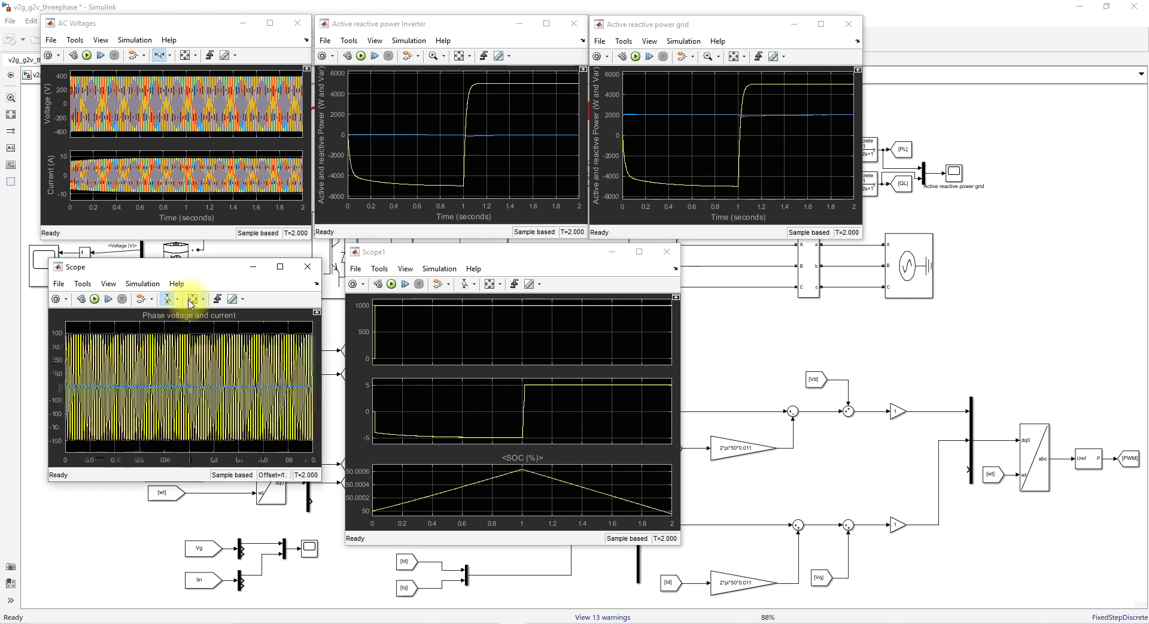
pyautogui.click(177, 299)
pyautogui.click(171, 337)
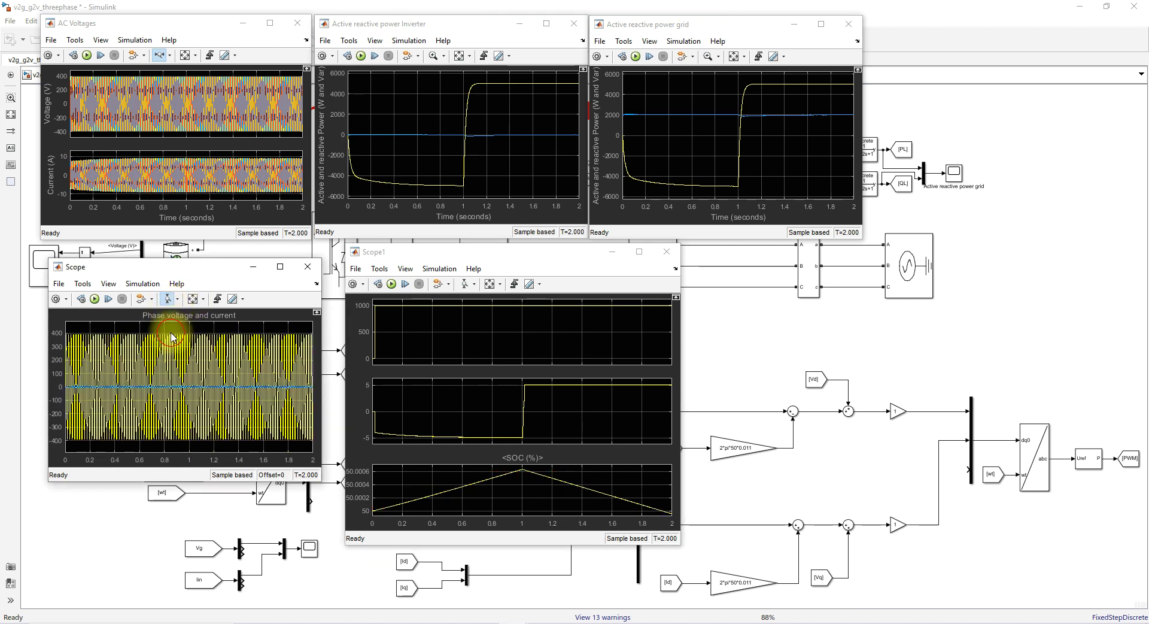
pyautogui.click(206, 384)
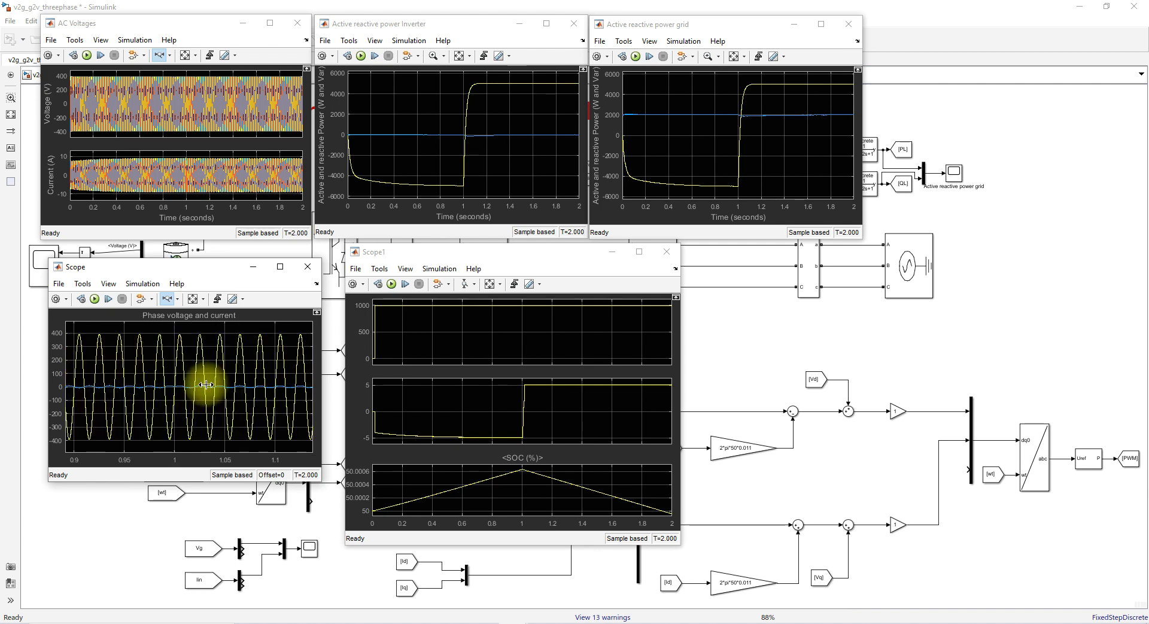
# Step: Zoom Scope's vertical axis to about -40 to 30 to enlarge the phase current curve
pyautogui.click(180, 299)
pyautogui.click(179, 314)
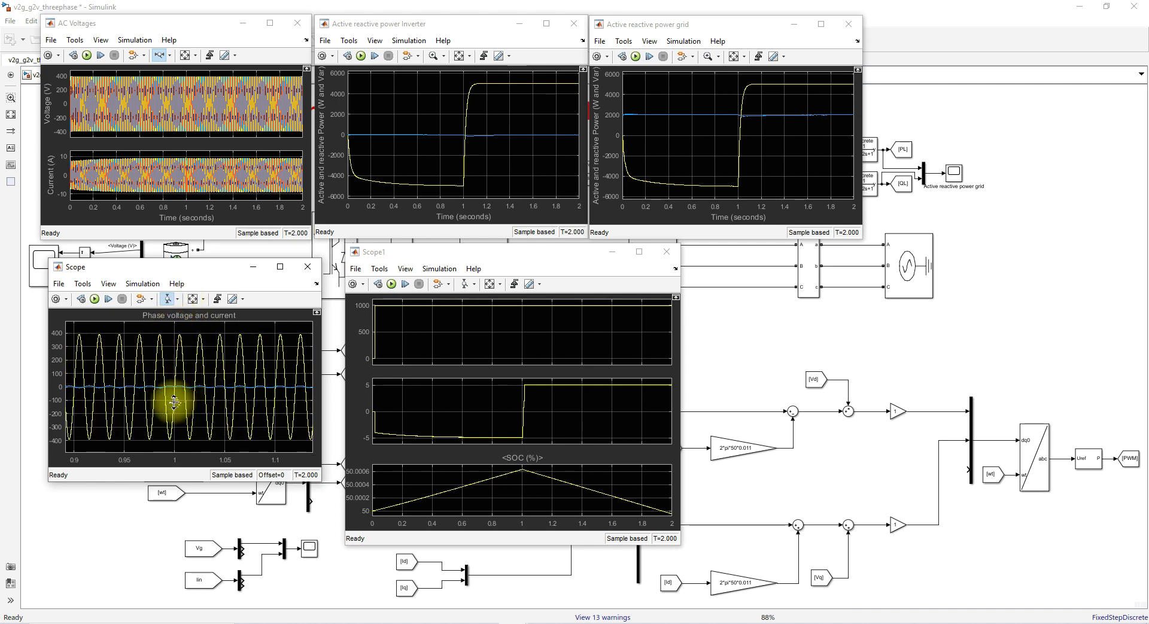
pyautogui.click(172, 377)
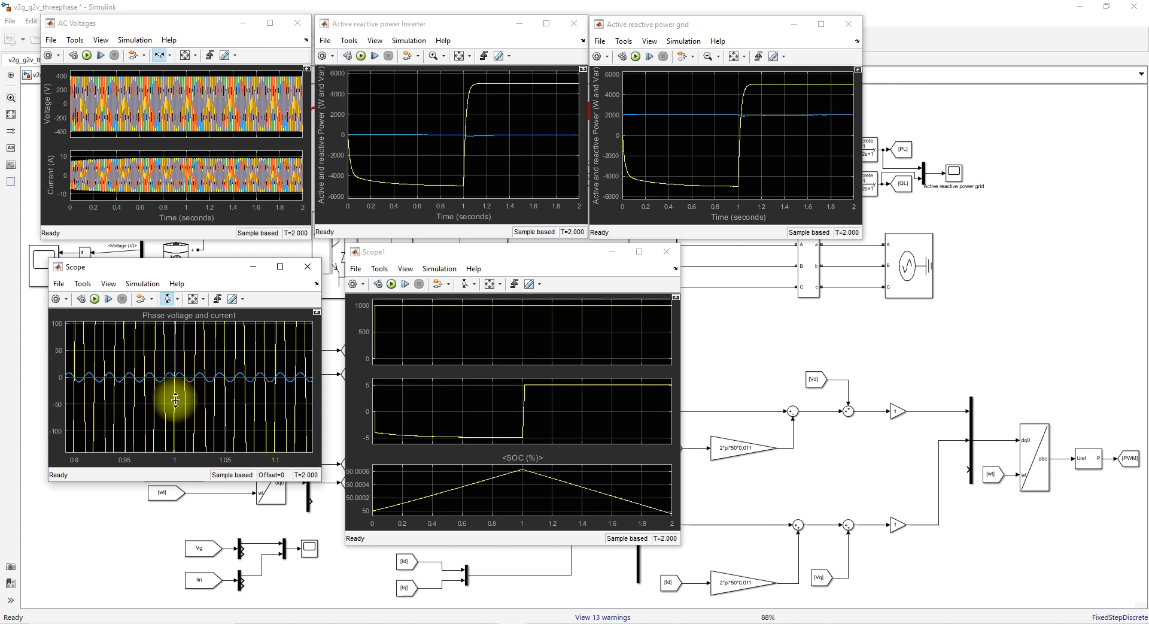
pyautogui.moveTo(179, 398); pyautogui.dragTo(180, 355)
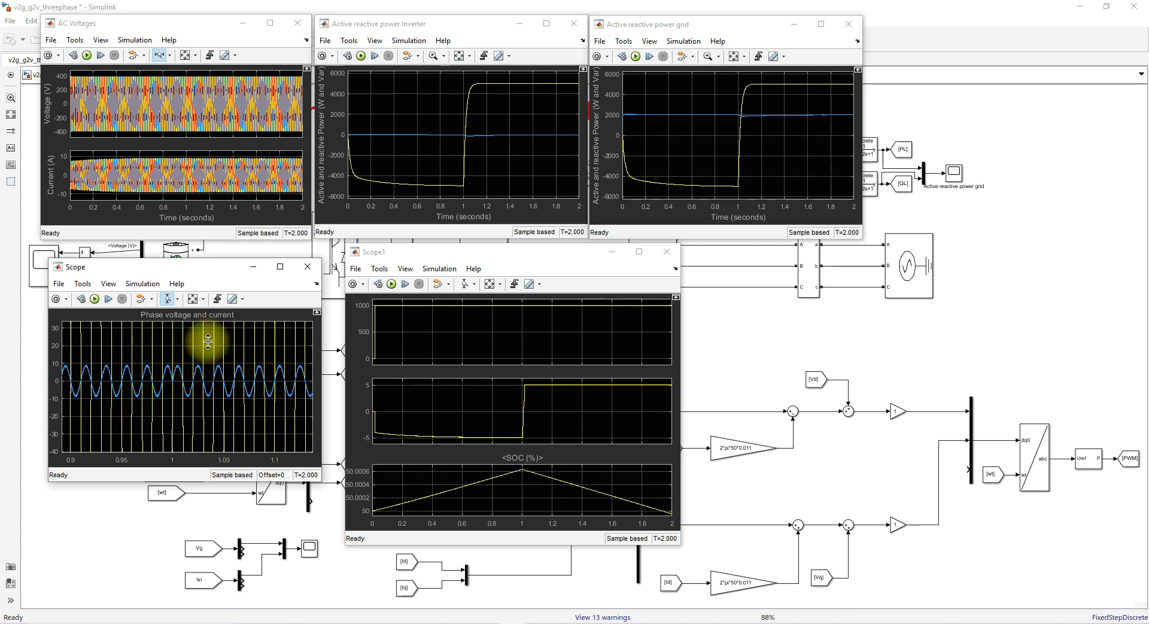
# Step: Circle the phase current over about 0.91–1 s and 1–1.09 s in Scope, clear the annotations and return to the model
pyautogui.press('F12')
pyautogui.moveTo(166, 362)
pyautogui.mouseDown()
pyautogui.moveTo(141, 352)
pyautogui.moveTo(87, 369)
pyautogui.moveTo(113, 398)
pyautogui.moveTo(167, 367)
pyautogui.mouseUp()
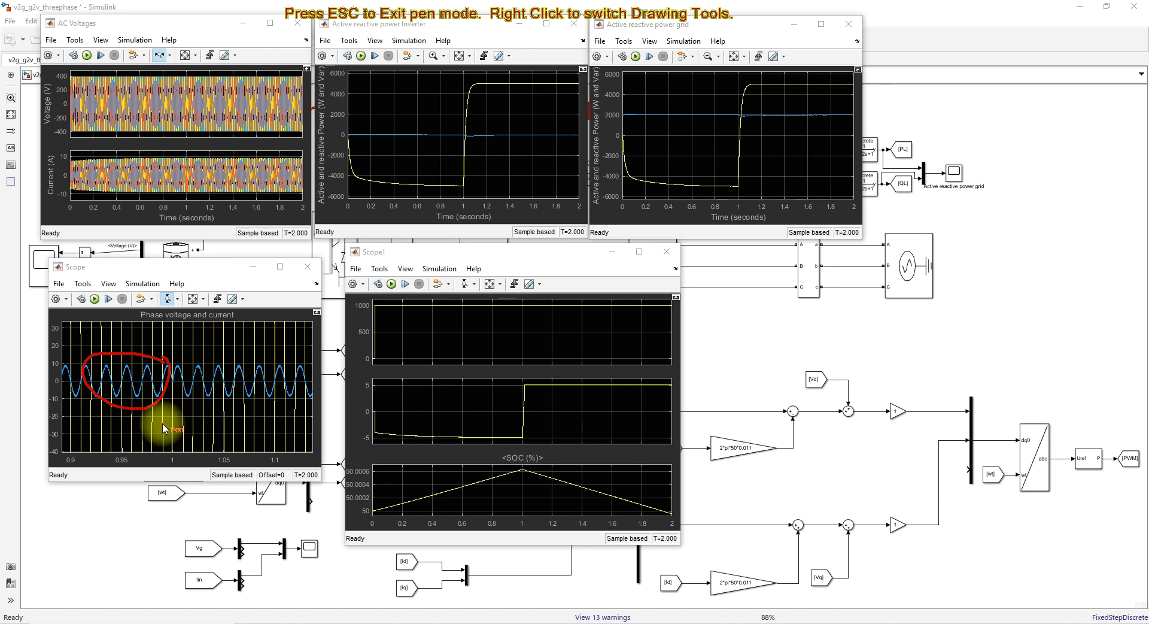
pyautogui.click(247, 363)
pyautogui.moveTo(247, 363)
pyautogui.mouseDown()
pyautogui.moveTo(172, 361)
pyautogui.moveTo(175, 404)
pyautogui.moveTo(215, 417)
pyautogui.moveTo(263, 382)
pyautogui.moveTo(248, 360)
pyautogui.mouseUp()
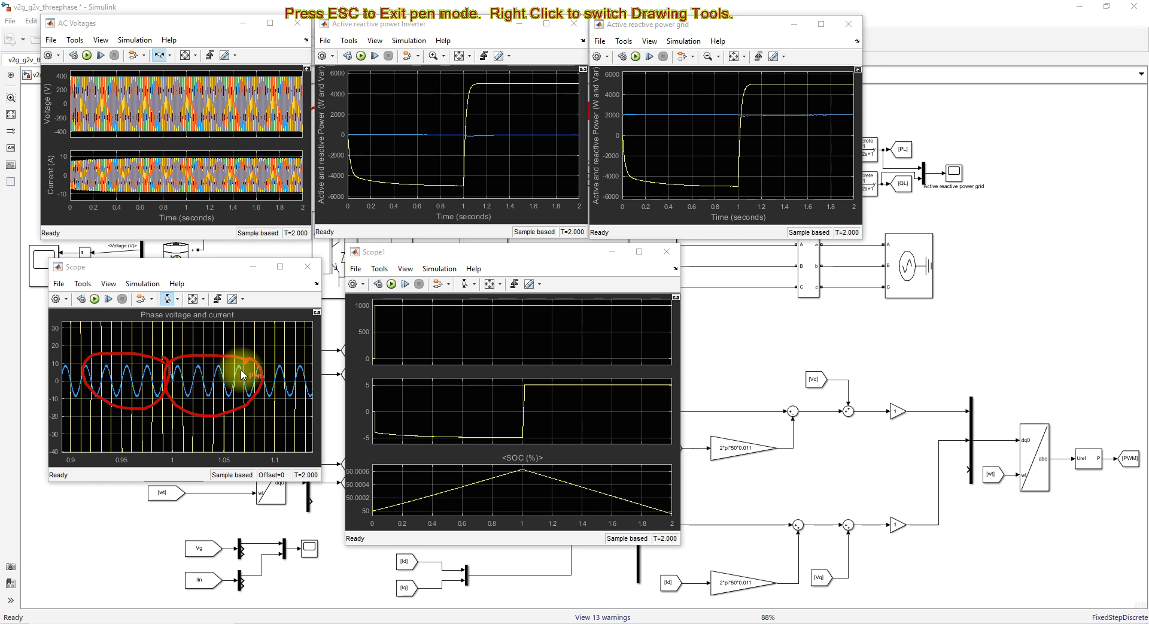
pyautogui.press('Escape')
pyautogui.click(724, 353)
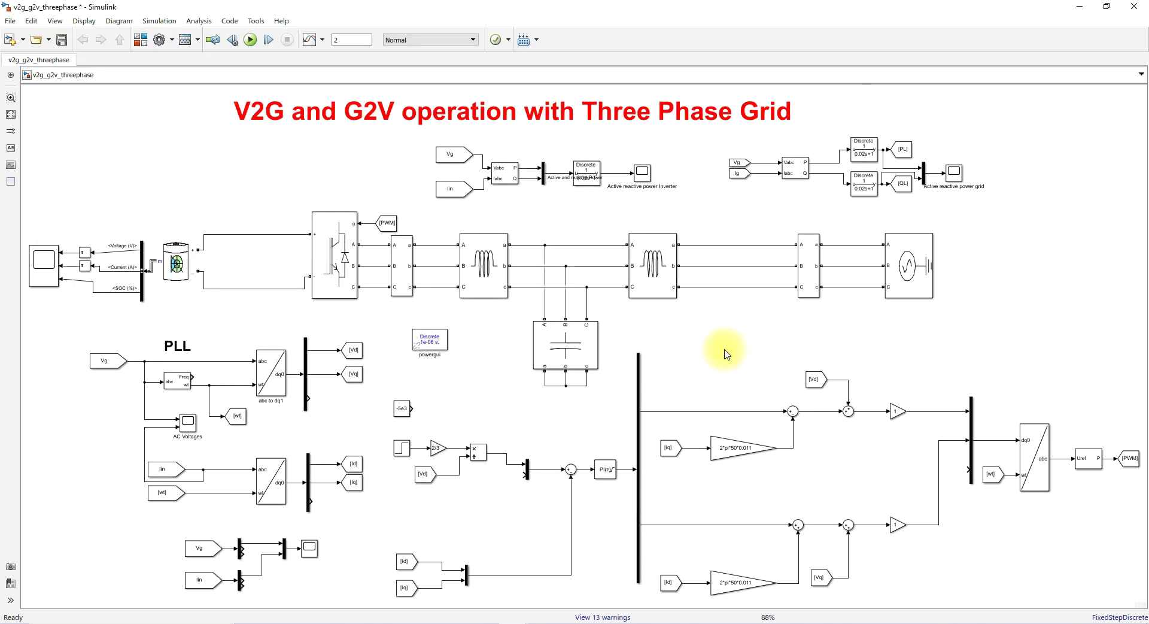